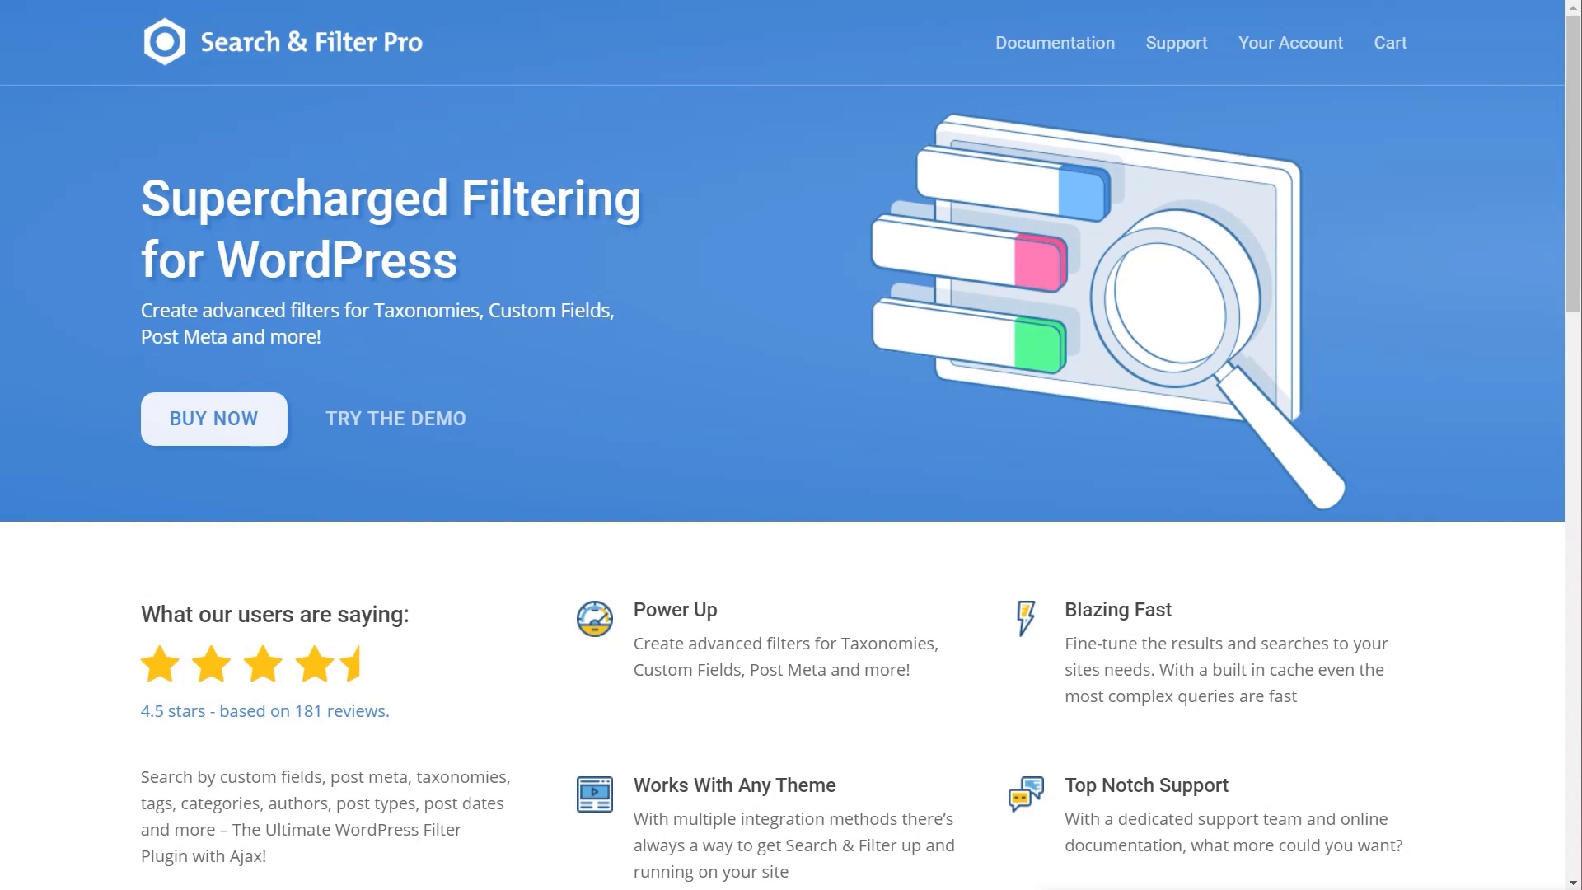
scroll(986, 779, "down", 12)
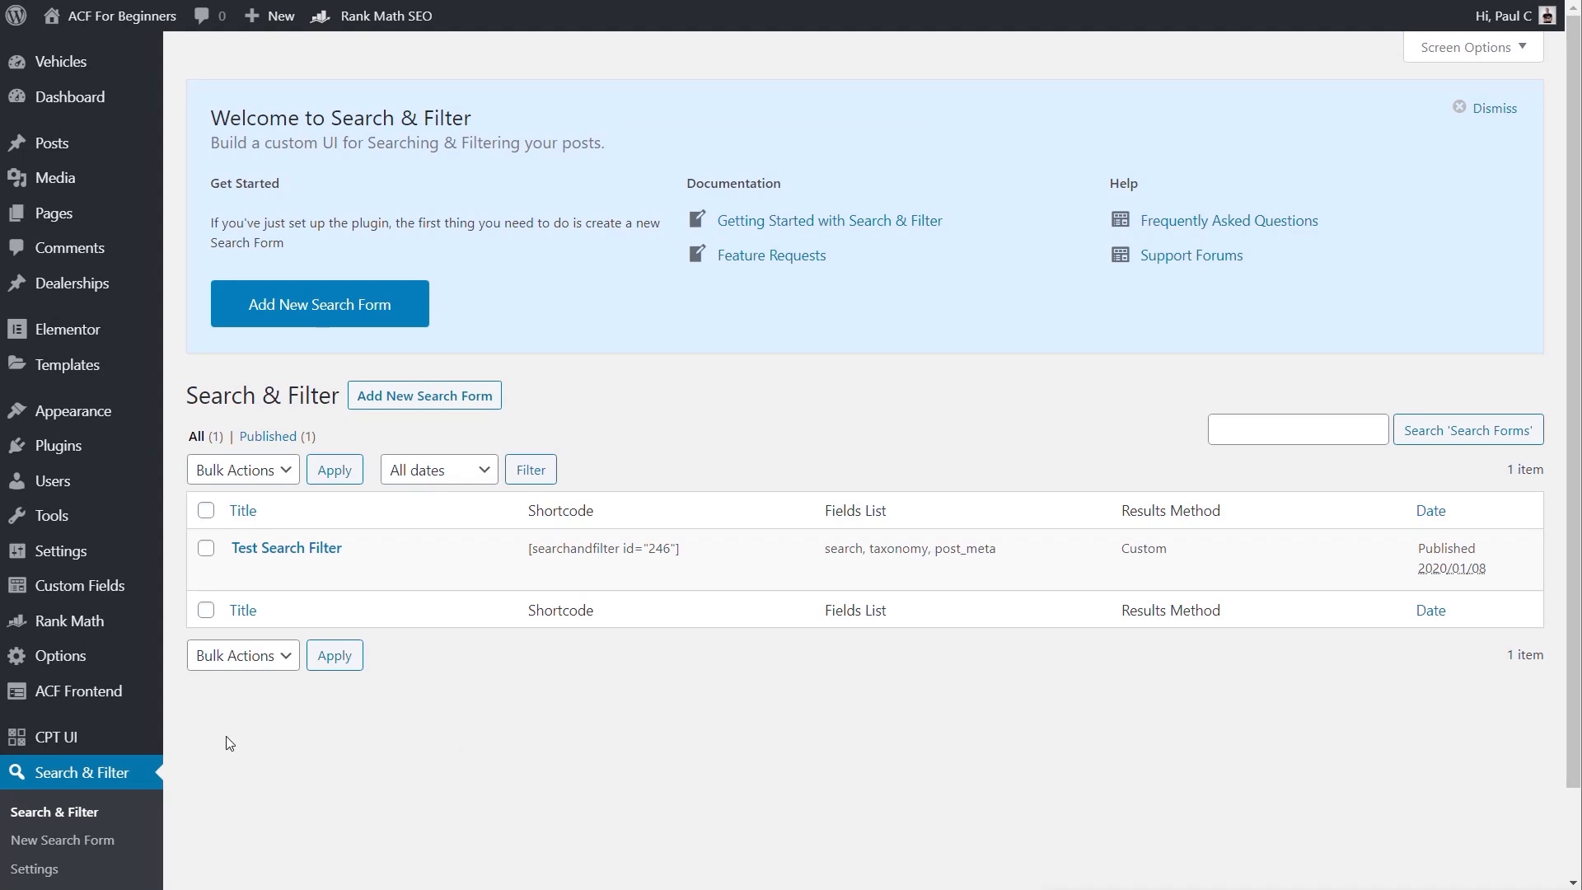
scroll(223, 733, "down", 2)
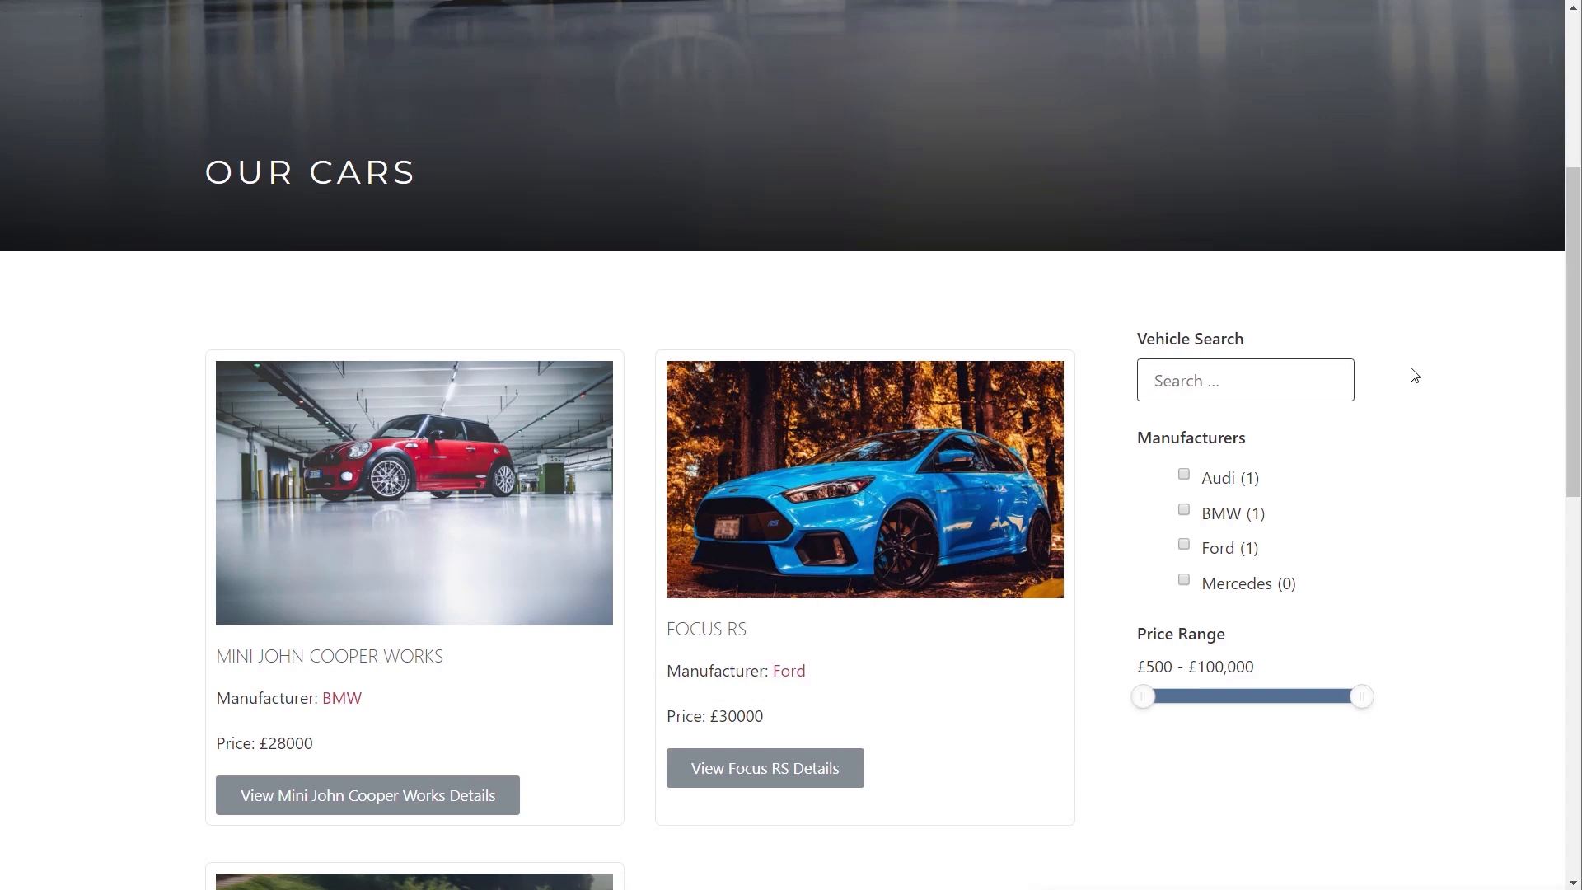
scroll(169, 614, "down", 1)
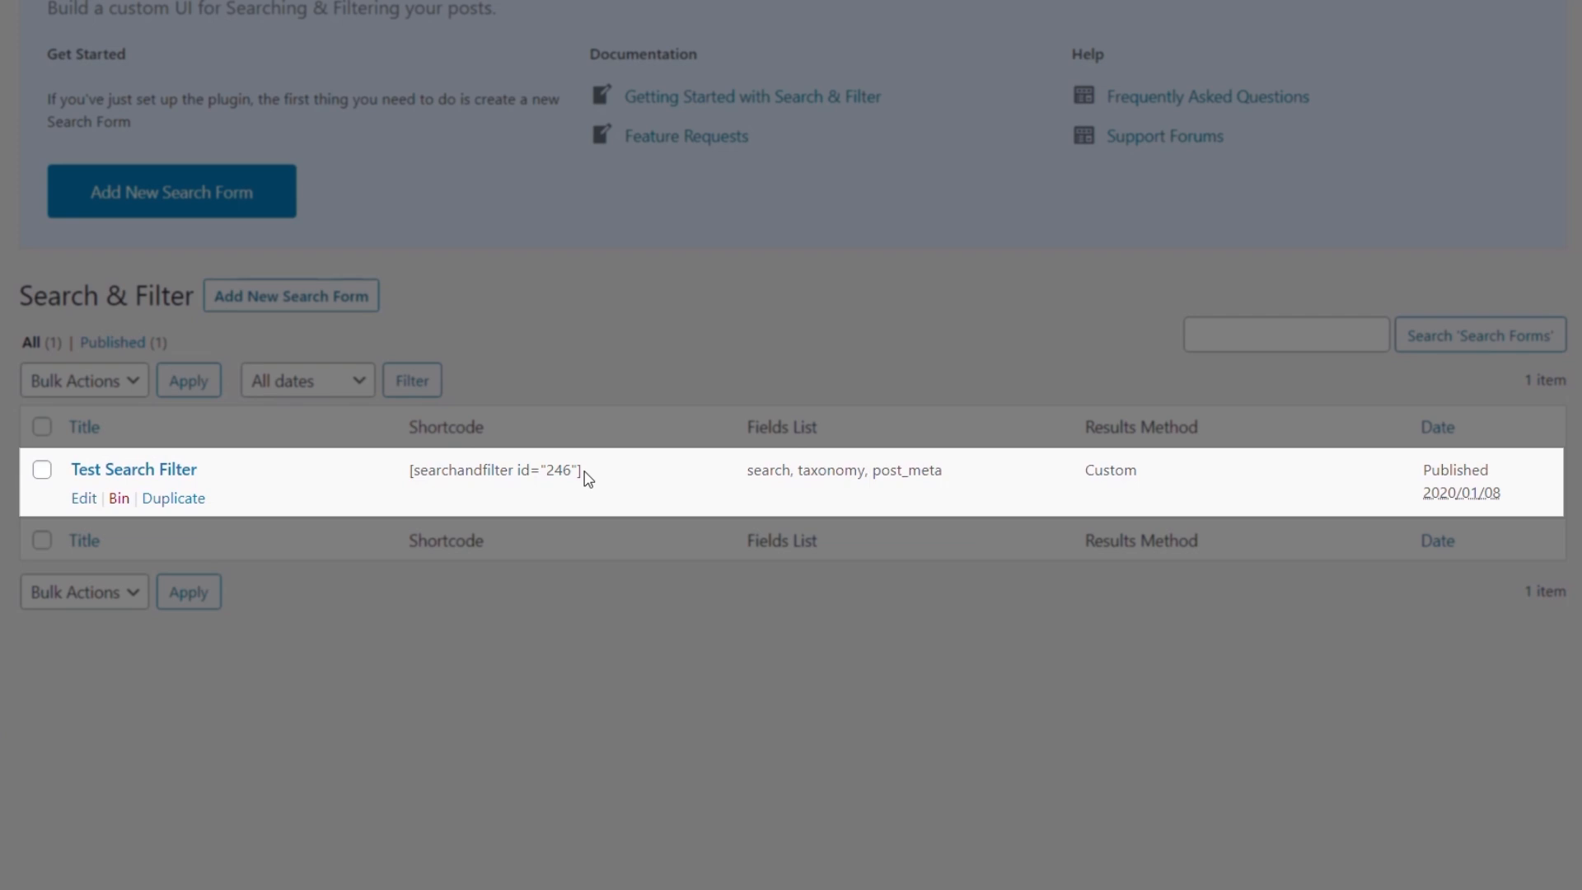
left_click_drag(946, 476, 742, 487)
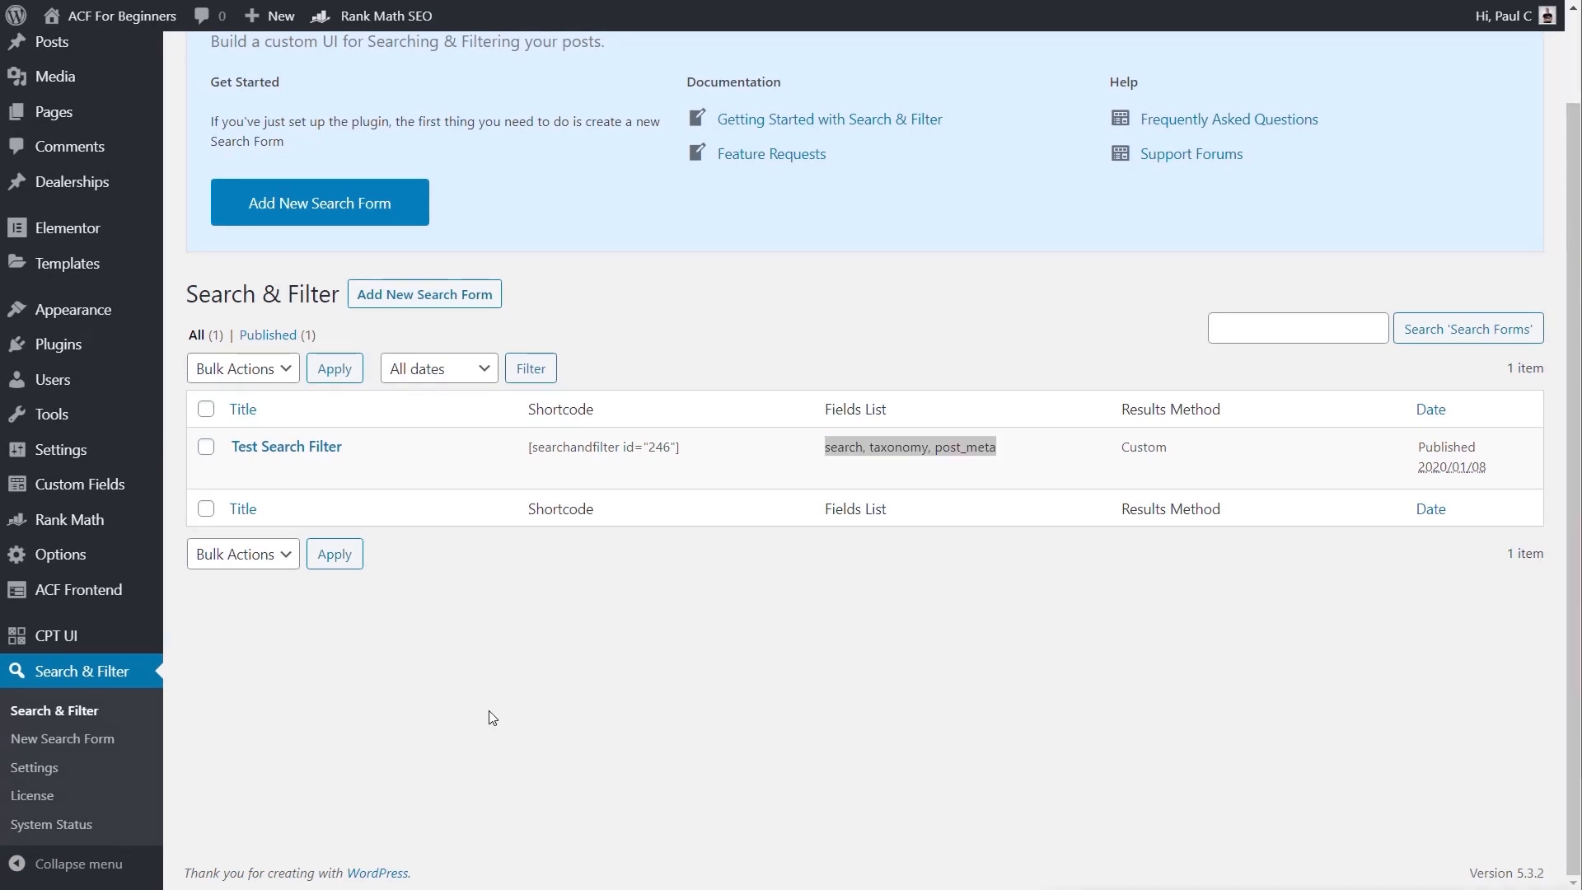
Create a new search form titled "Vehicle Filters"
left_click(424, 294)
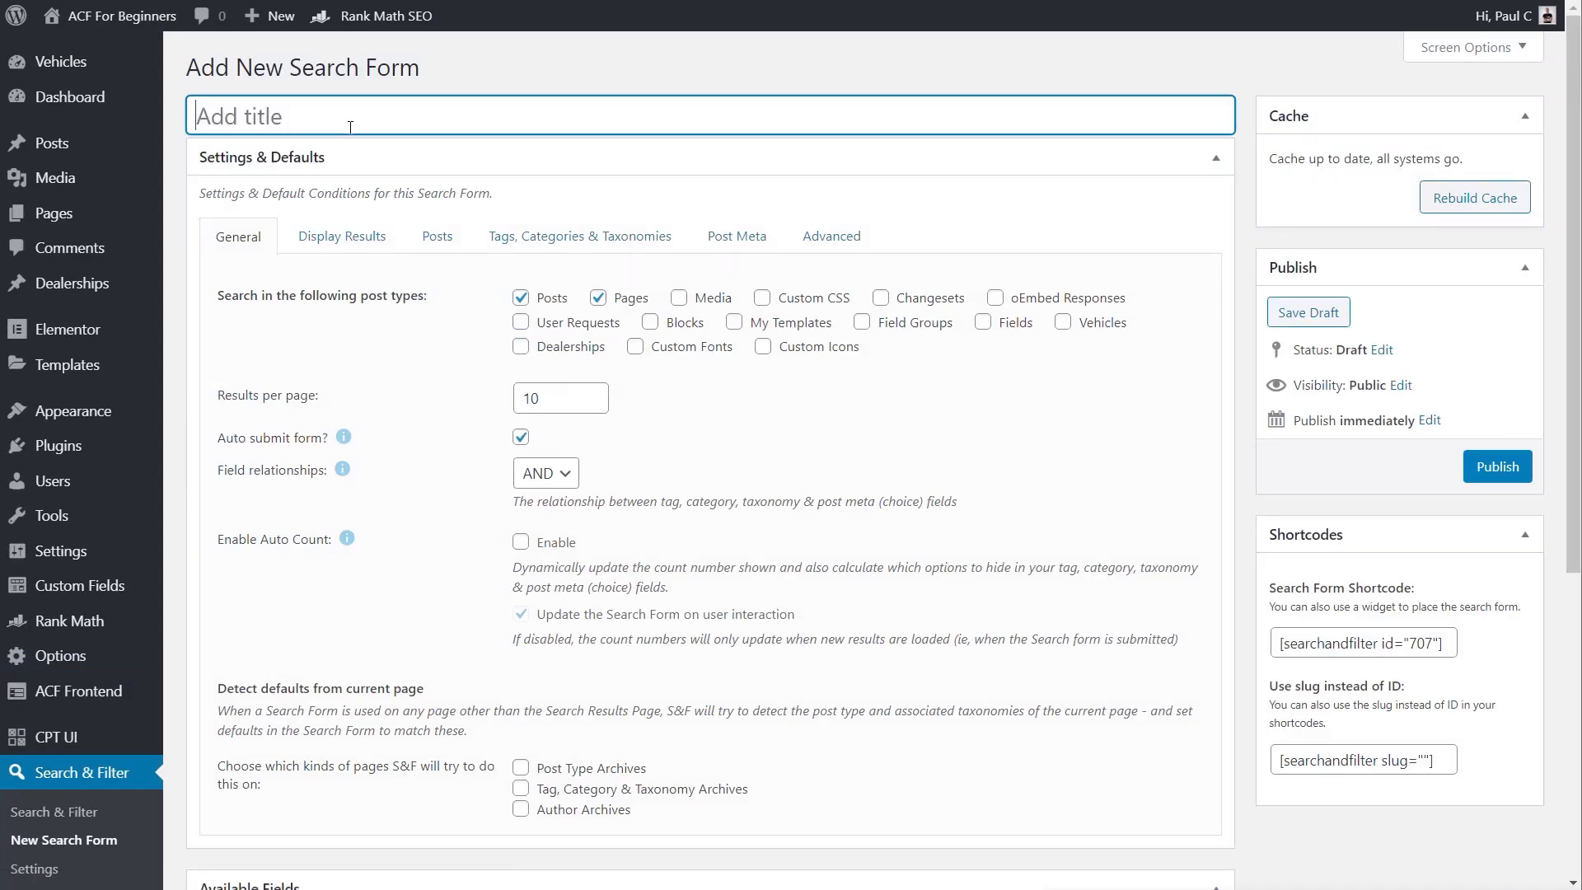
type("Vehicle Filters")
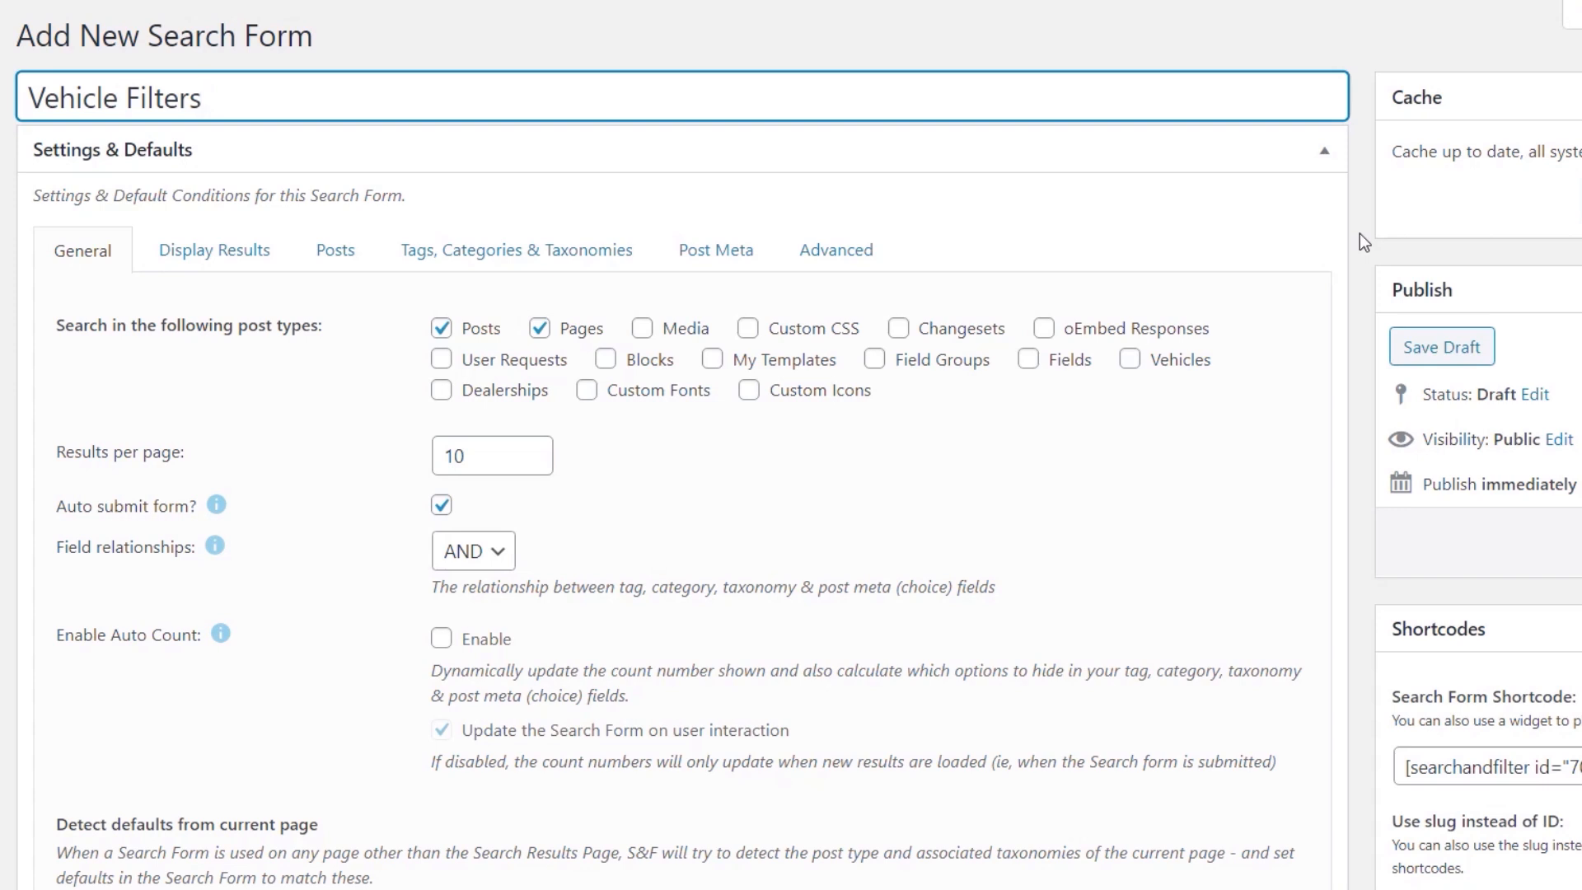
left_click(1368, 378)
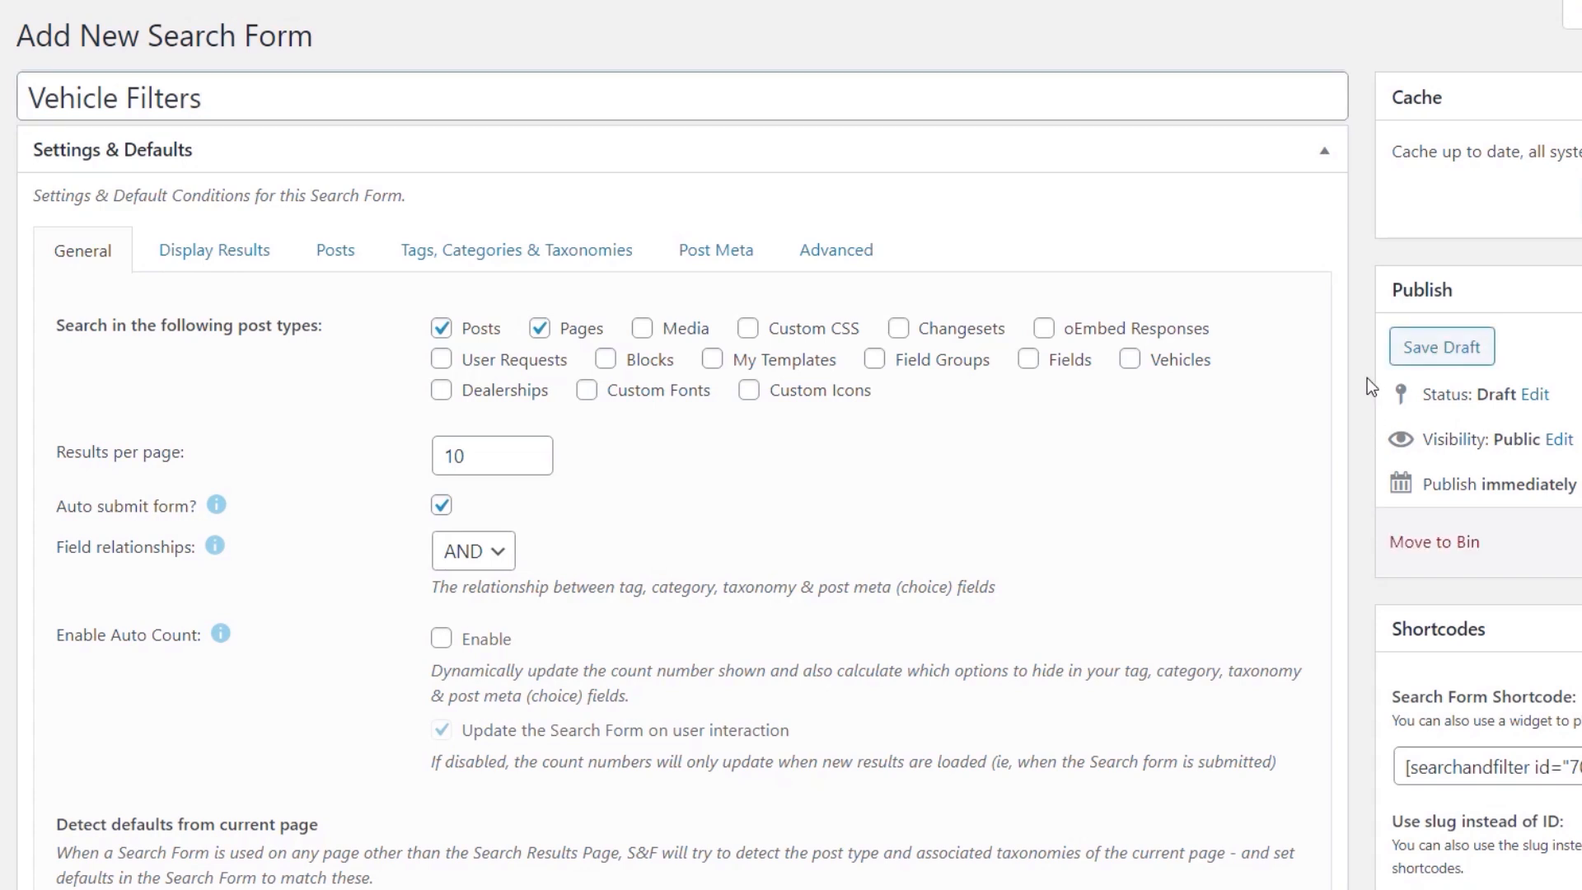
Restrict the form's searched post types to Vehicles only, excluding Posts and Pages
scroll(1364, 376, "down", 2)
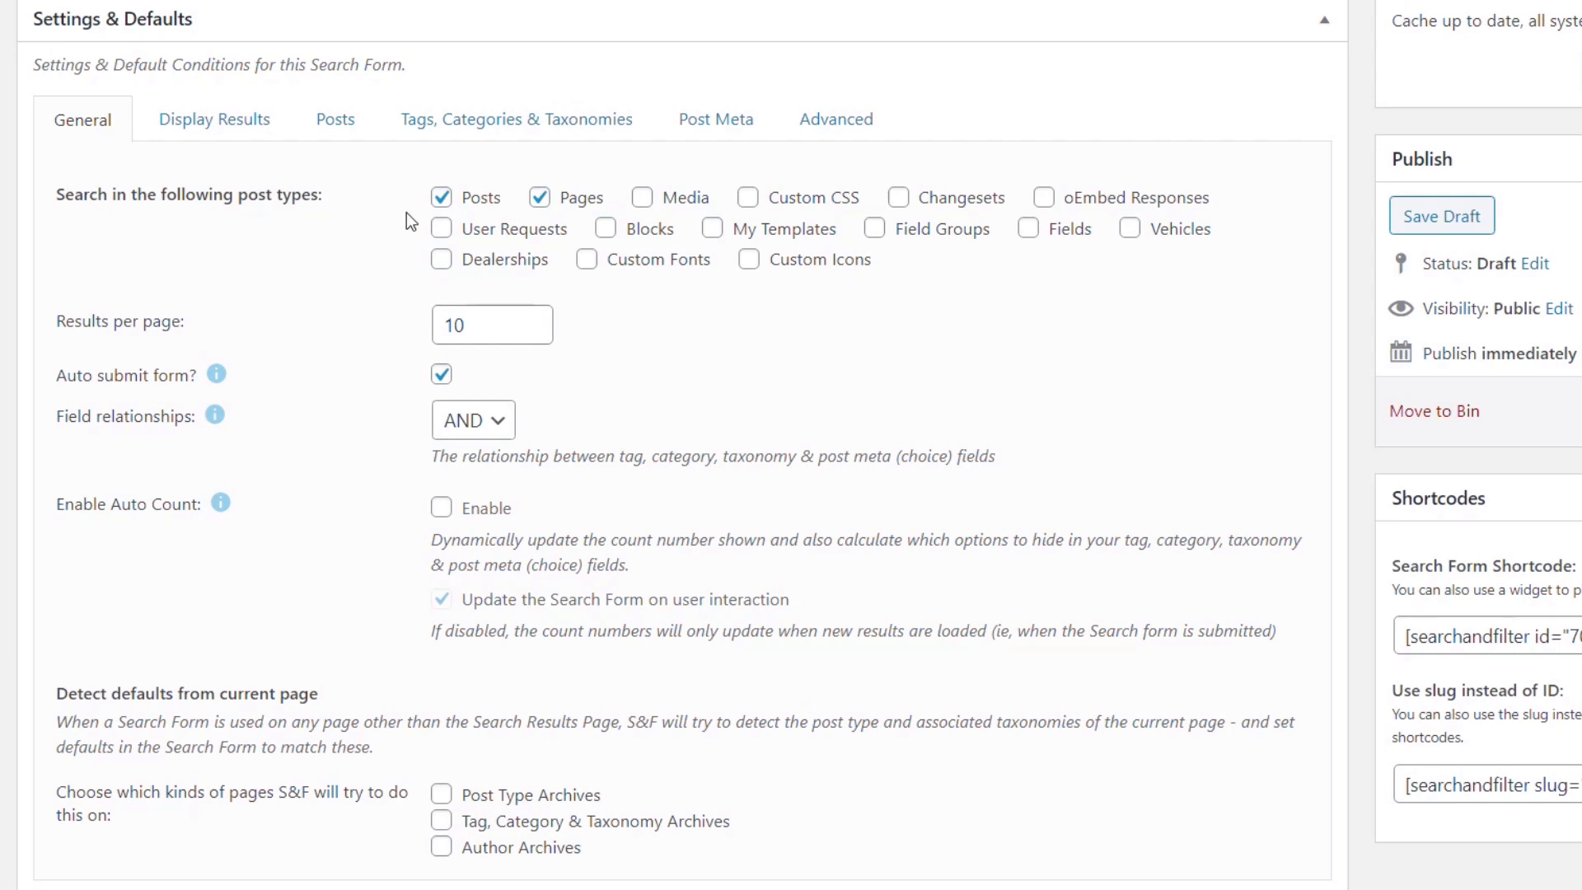
left_click(447, 201)
left_click(540, 199)
left_click(1130, 230)
Keep the field relationship set to AND and enable Auto Count for the search form
left_click(499, 424)
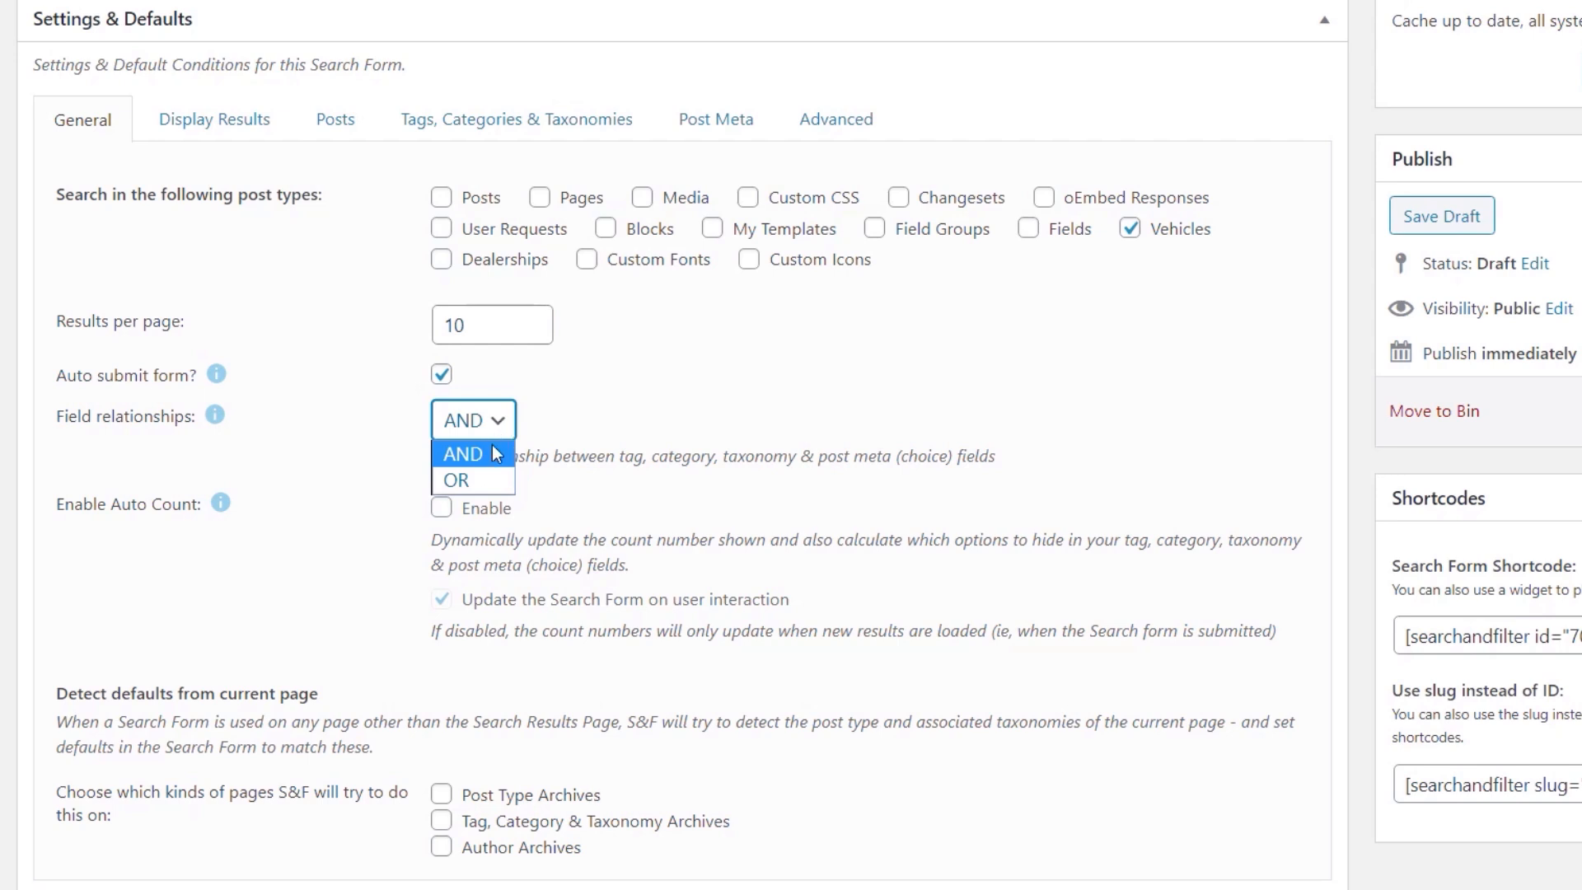
left_click(494, 453)
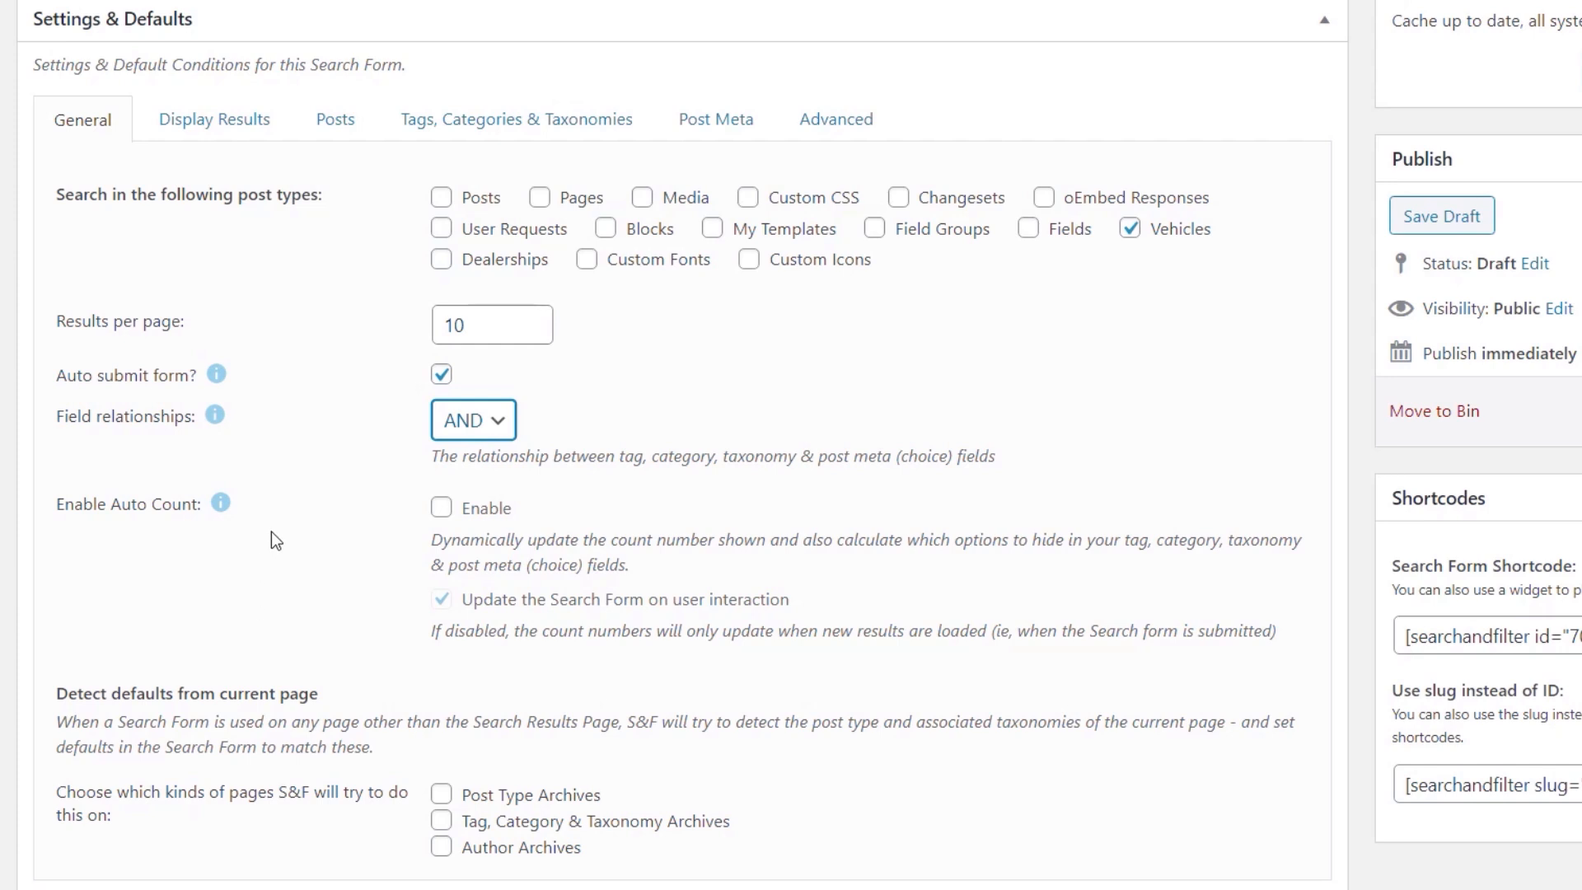
left_click(515, 512)
left_click(441, 508)
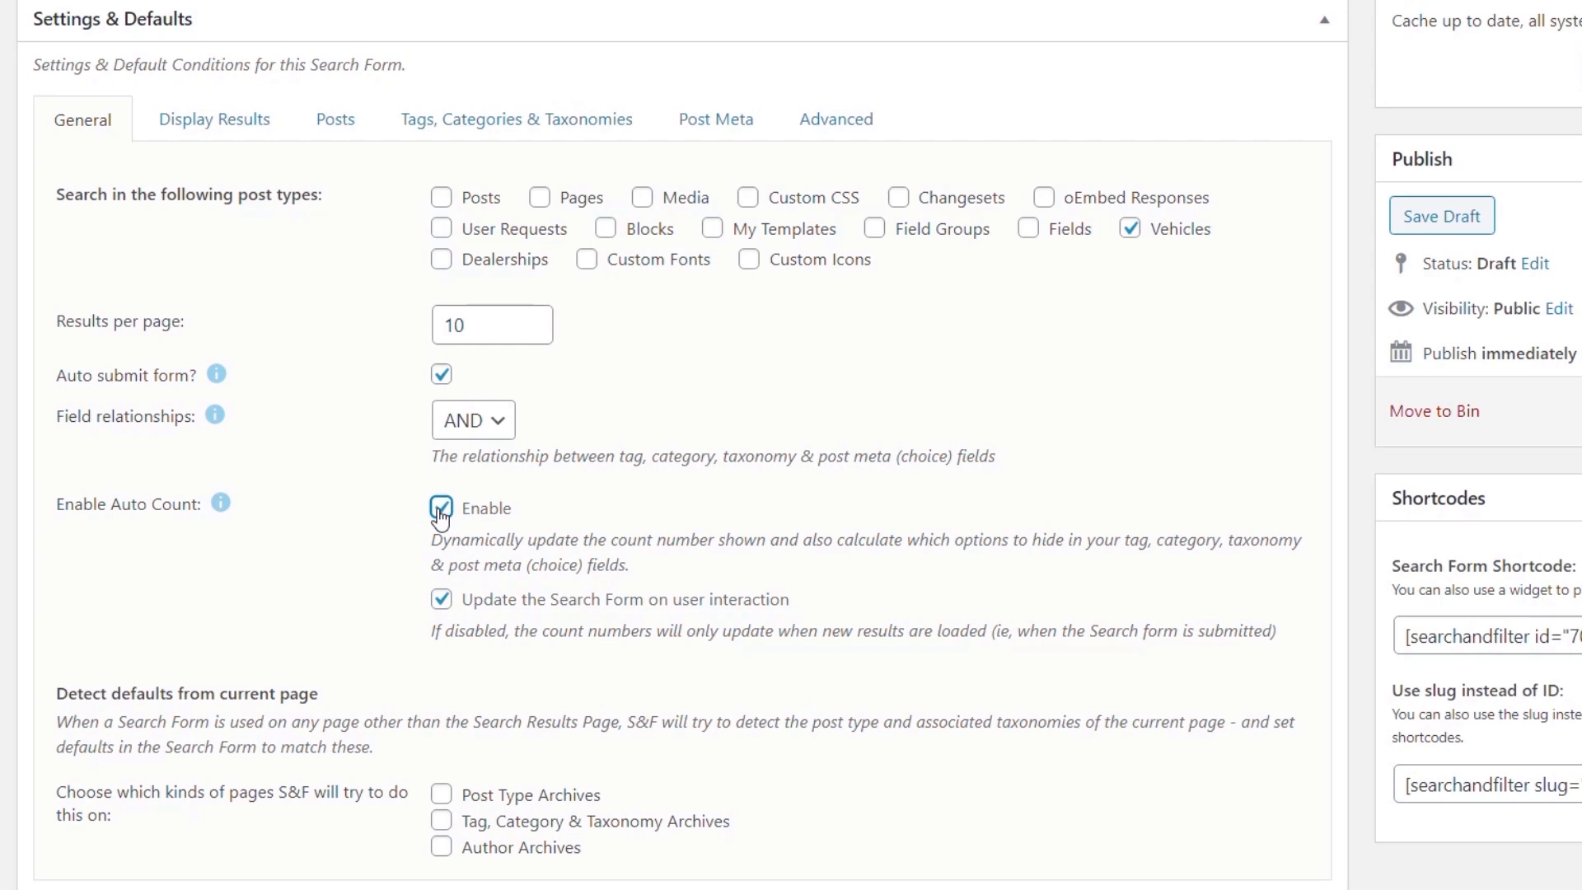
left_click(540, 683)
scroll(542, 888, "down", 2)
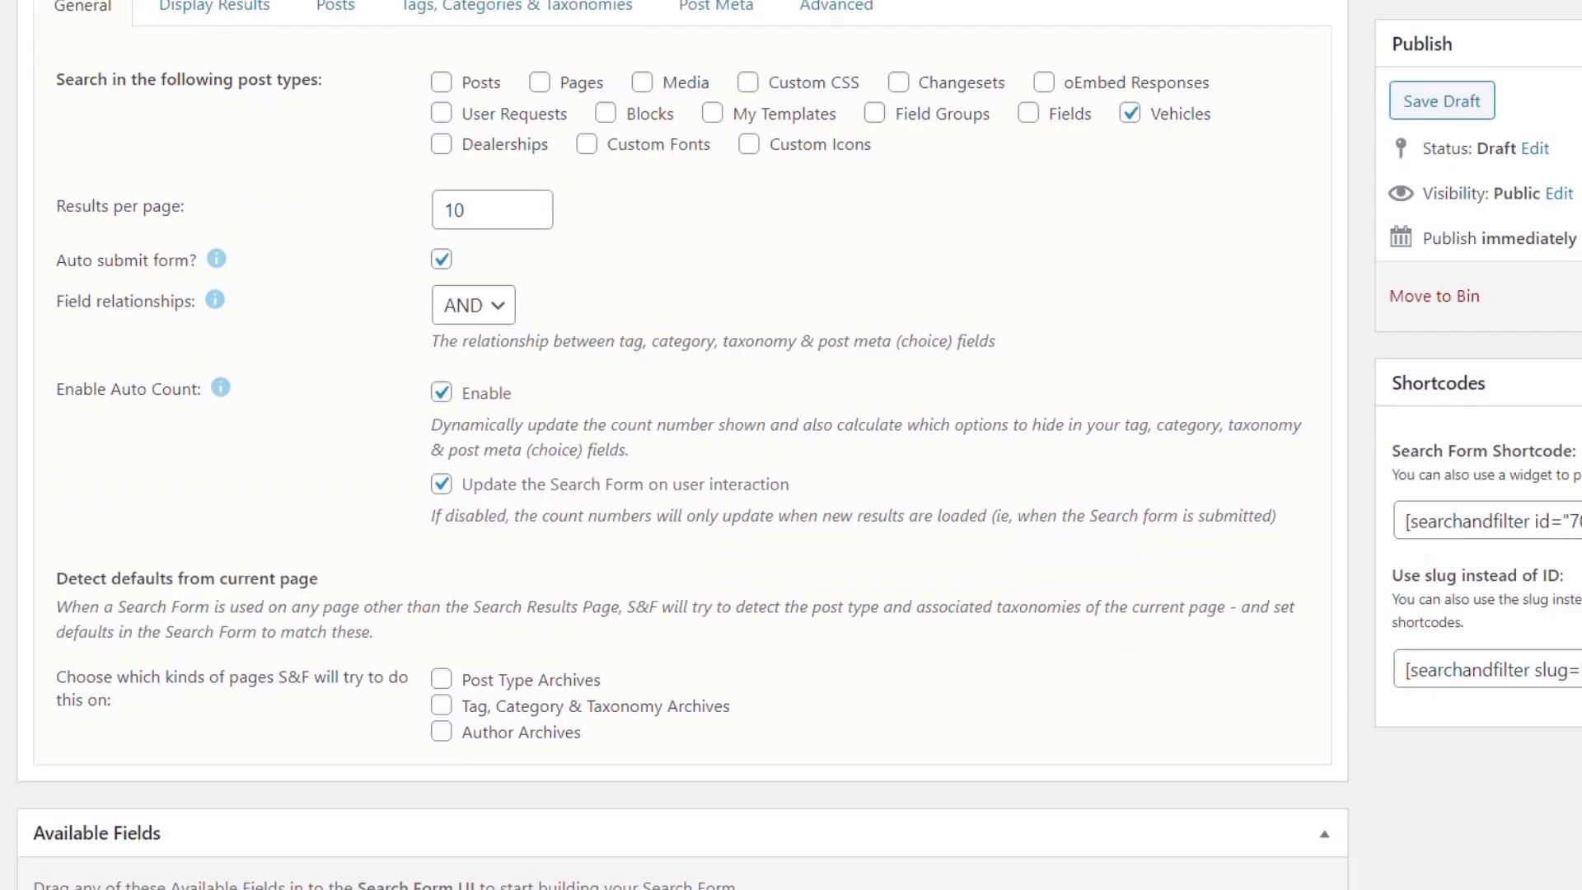
scroll(542, 888, "down", 2)
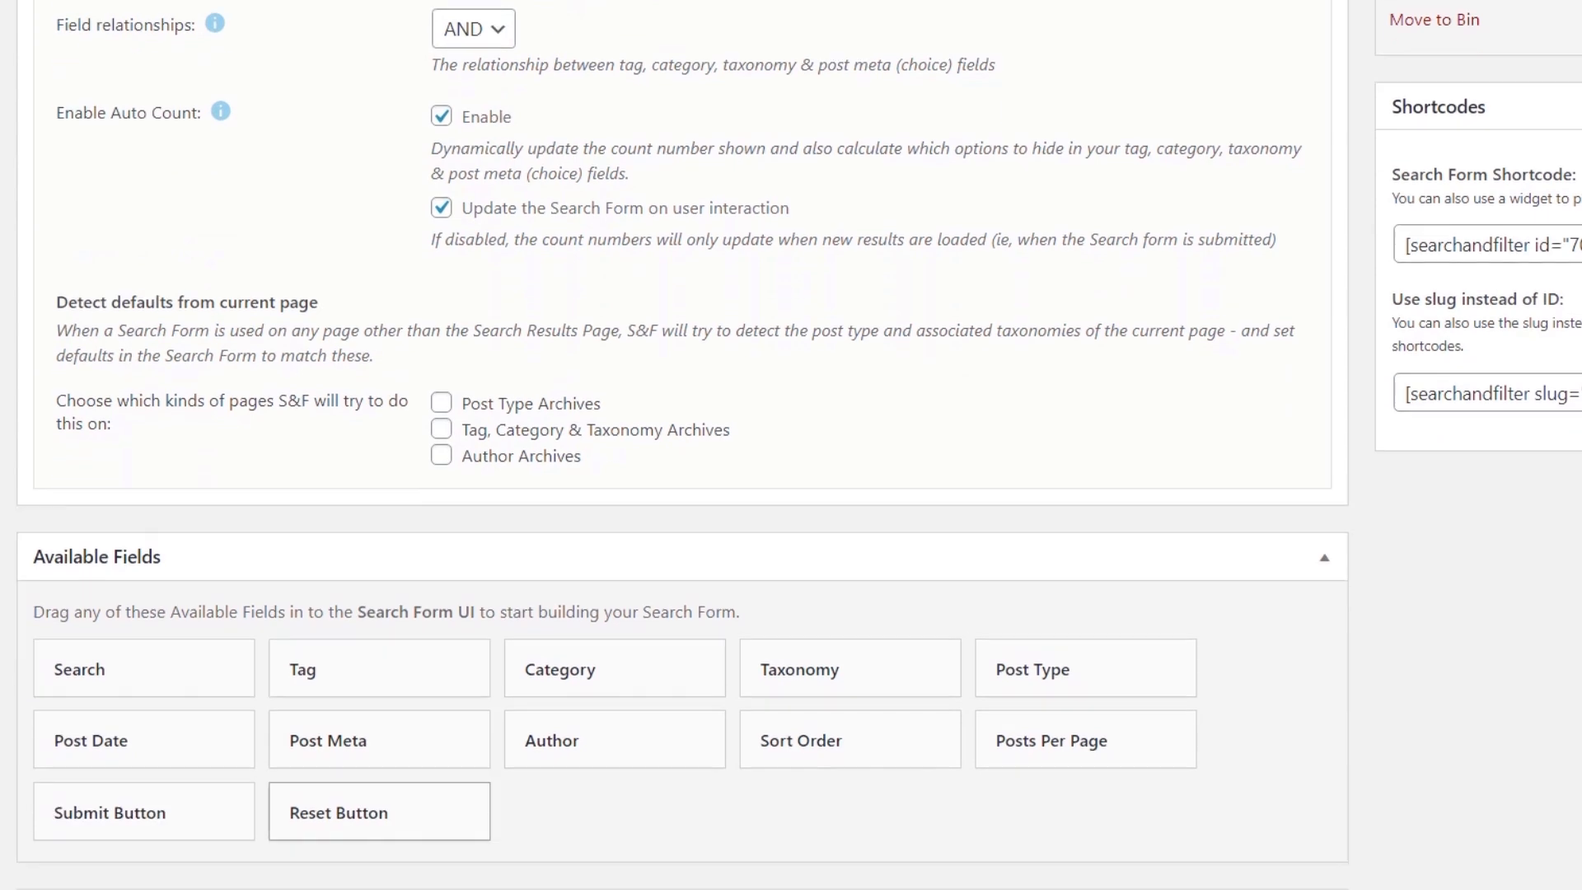
scroll(541, 888, "up", 4)
scroll(682, 445, "up", 2)
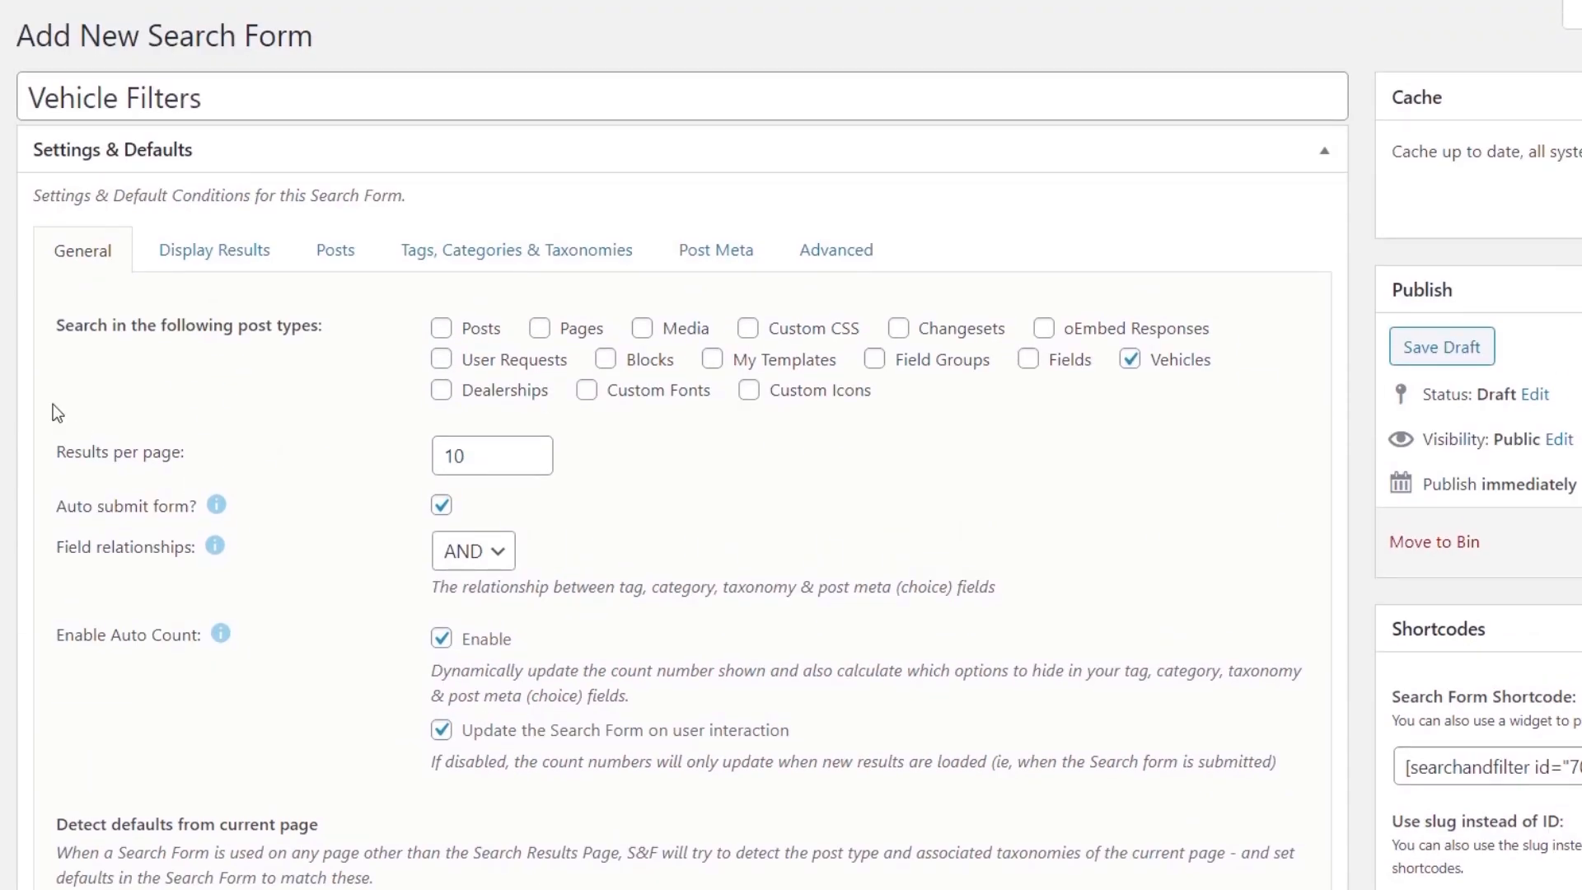
left_click(206, 251)
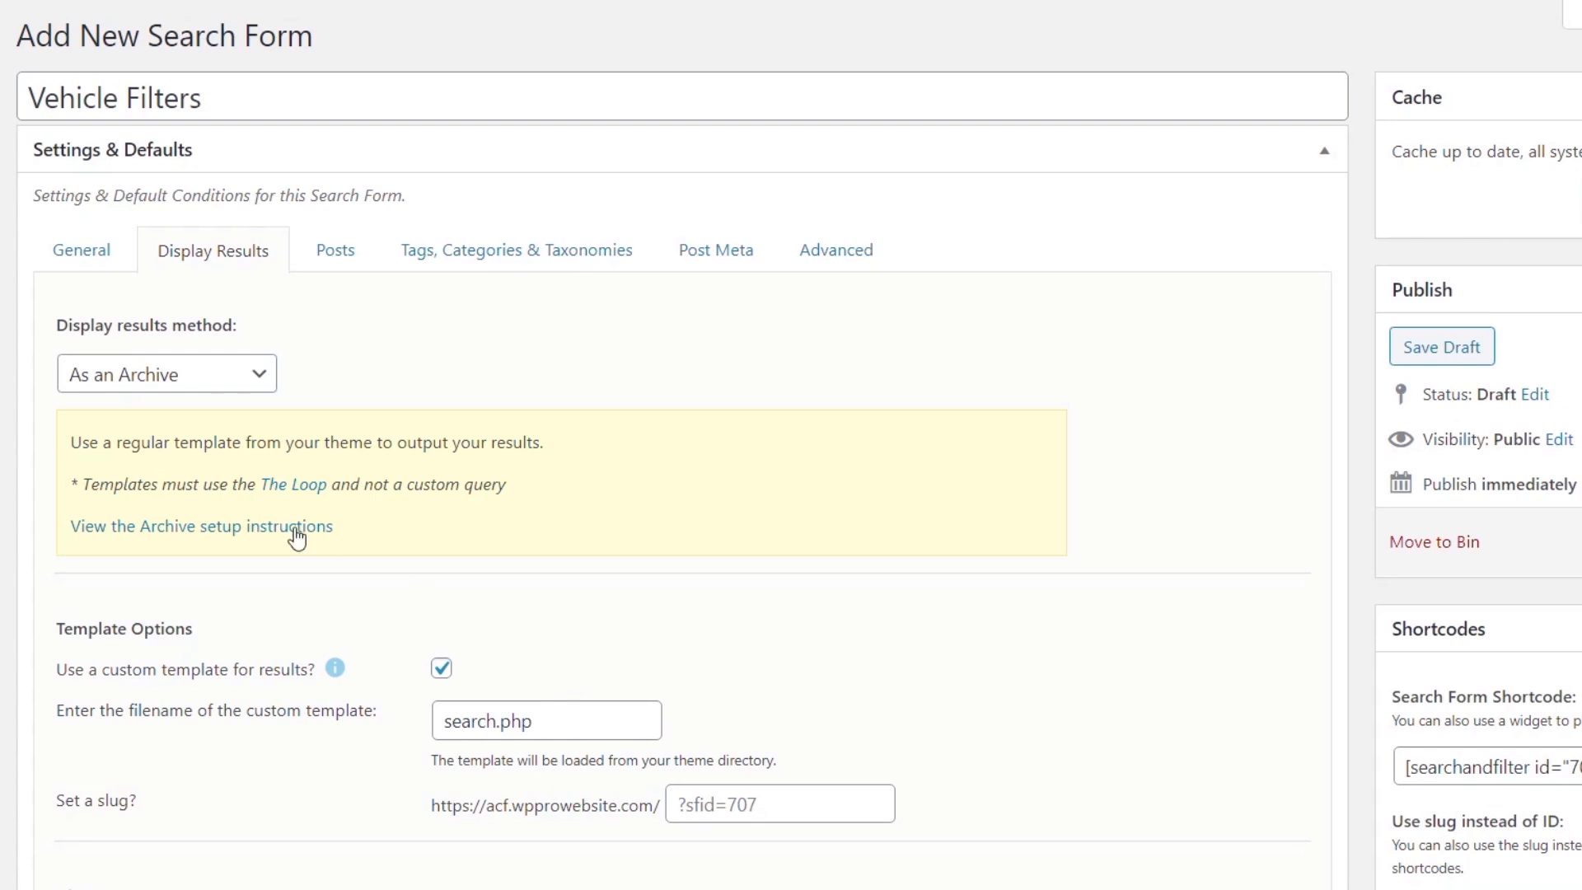
left_click(267, 383)
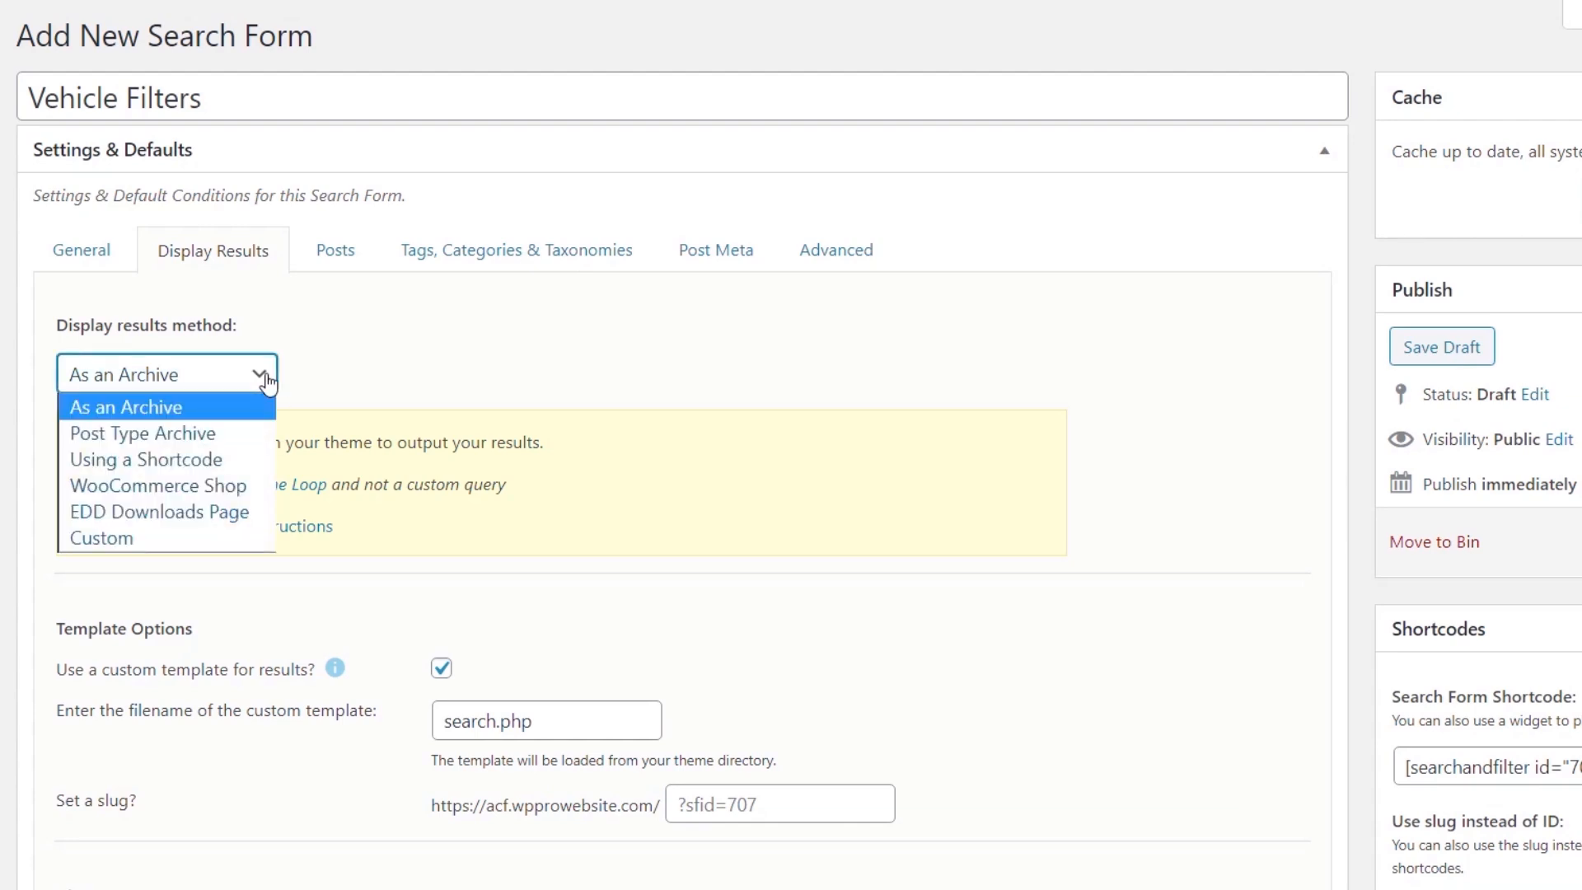
left_click(140, 537)
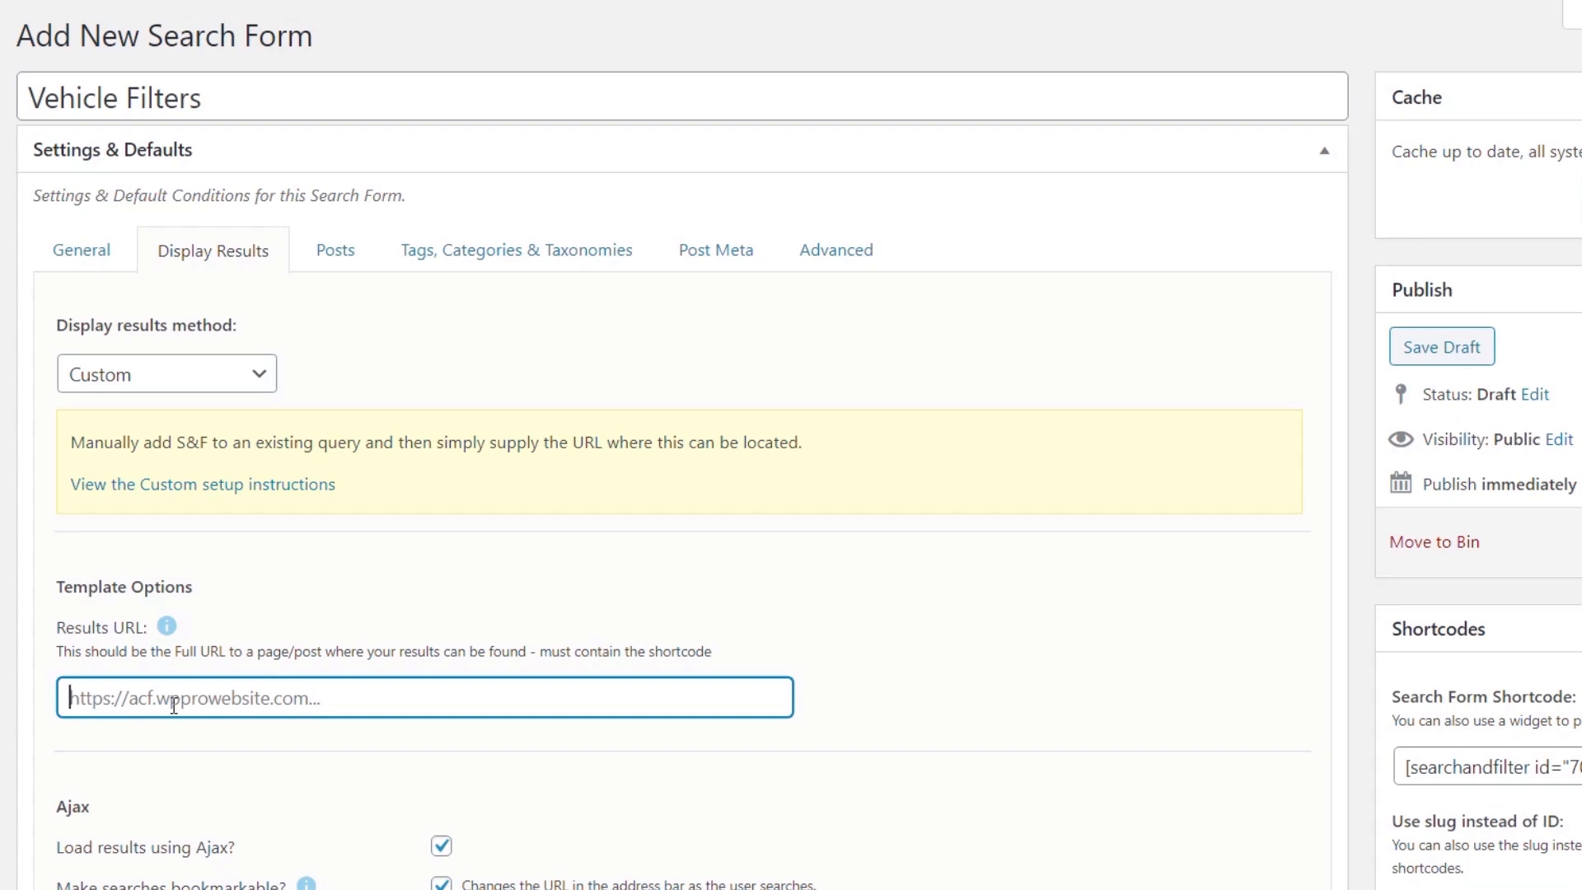
type("https://acf.wpprowebsite.com/vehicles/")
left_click_drag(388, 699, 317, 702)
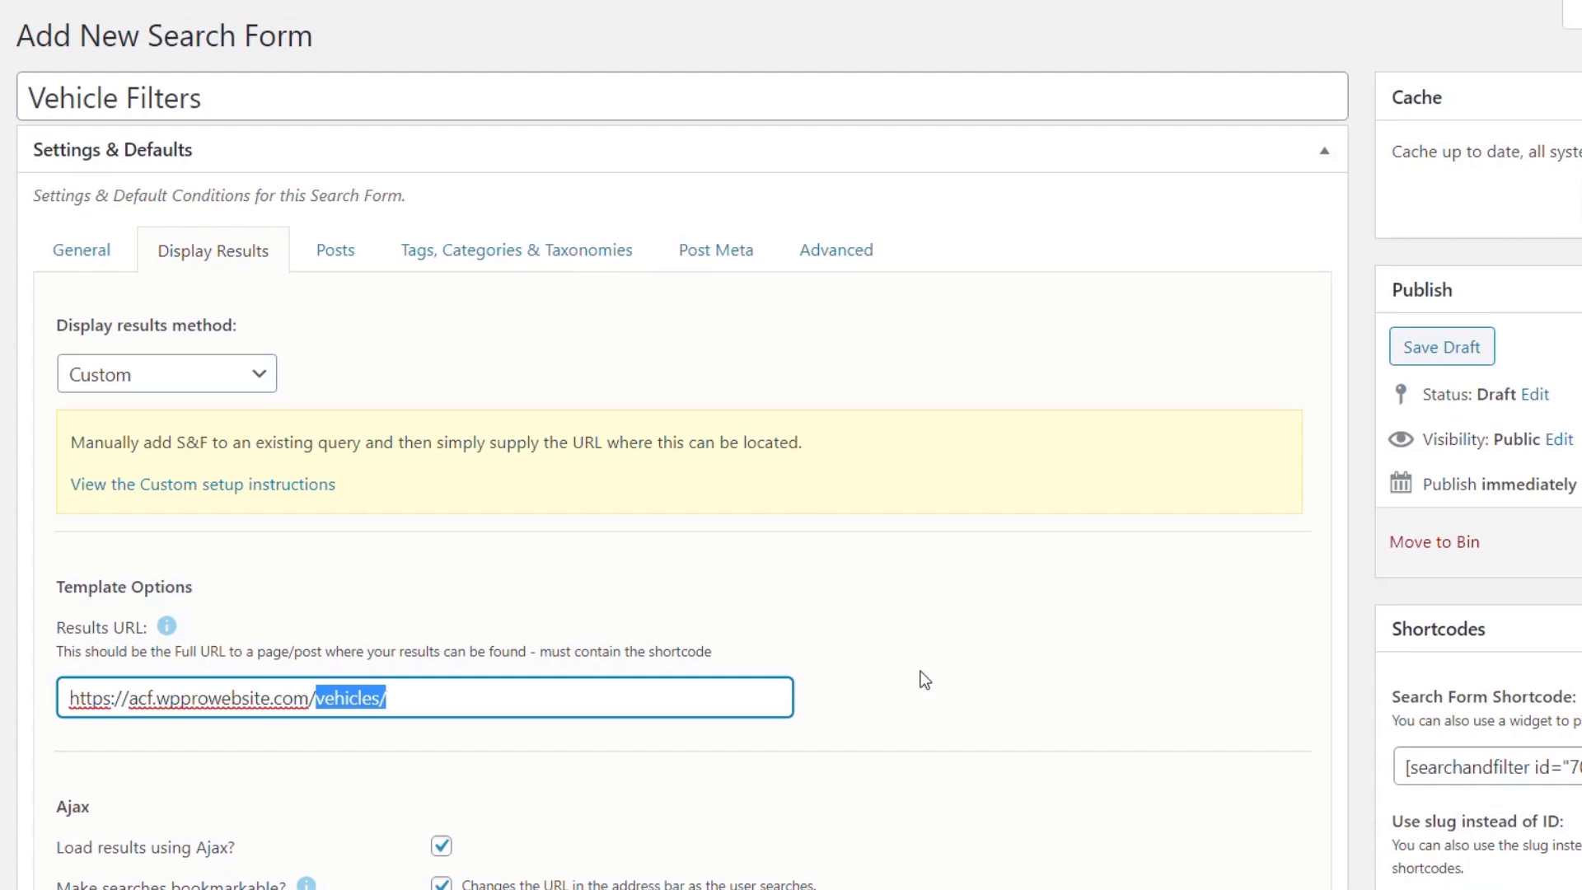
Set the Ajax container of the results to .elementor-widget-posts
scroll(1002, 751, "down", 2)
scroll(640, 734, "down", 3)
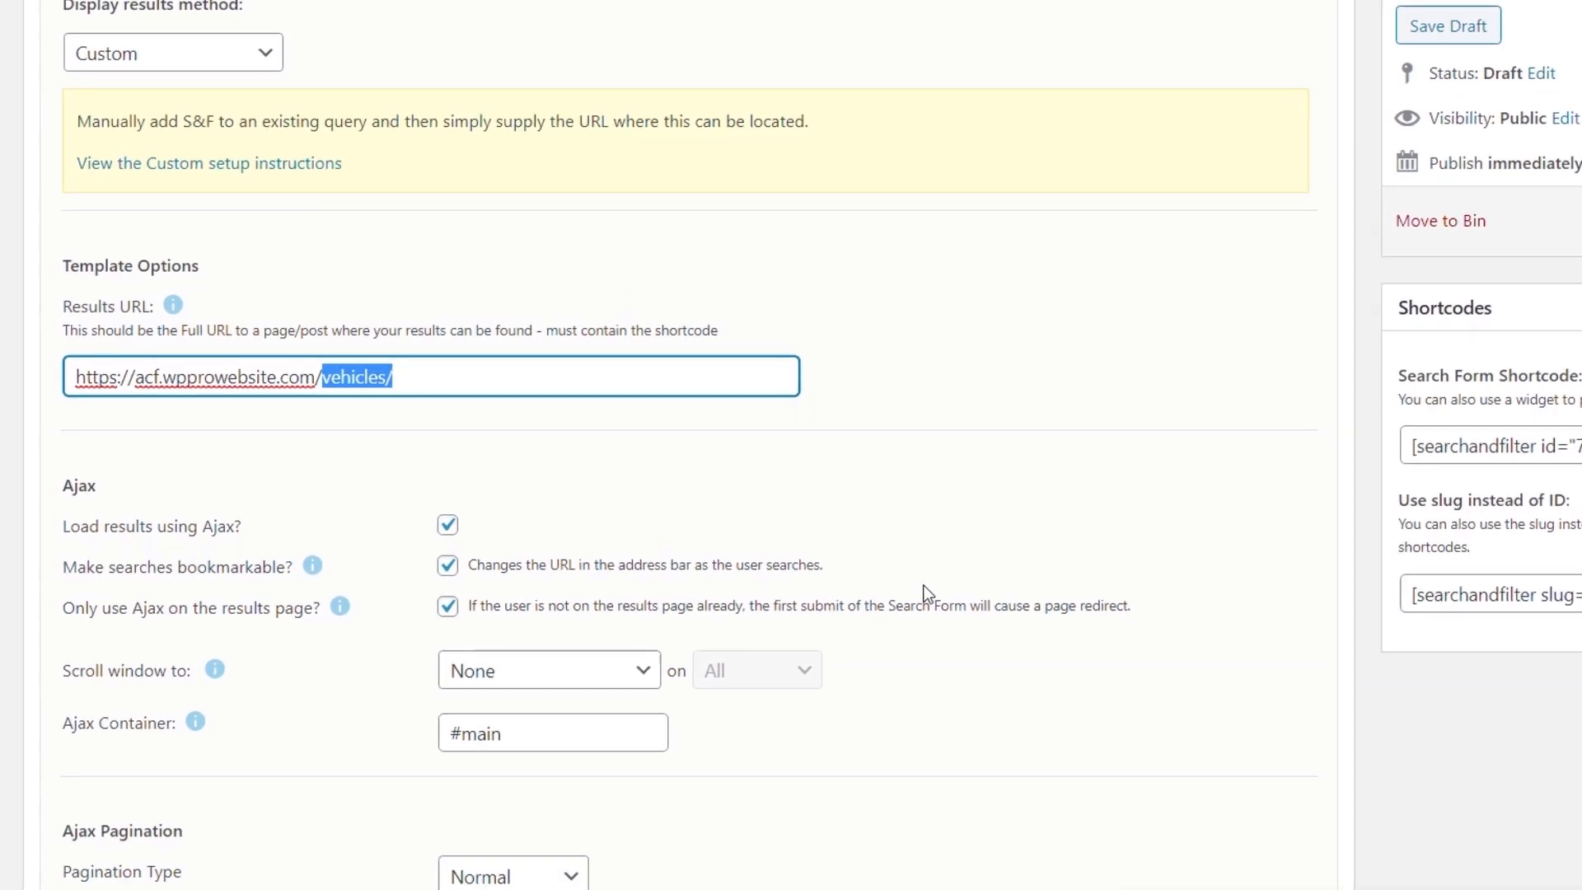
scroll(927, 592, "down", 2)
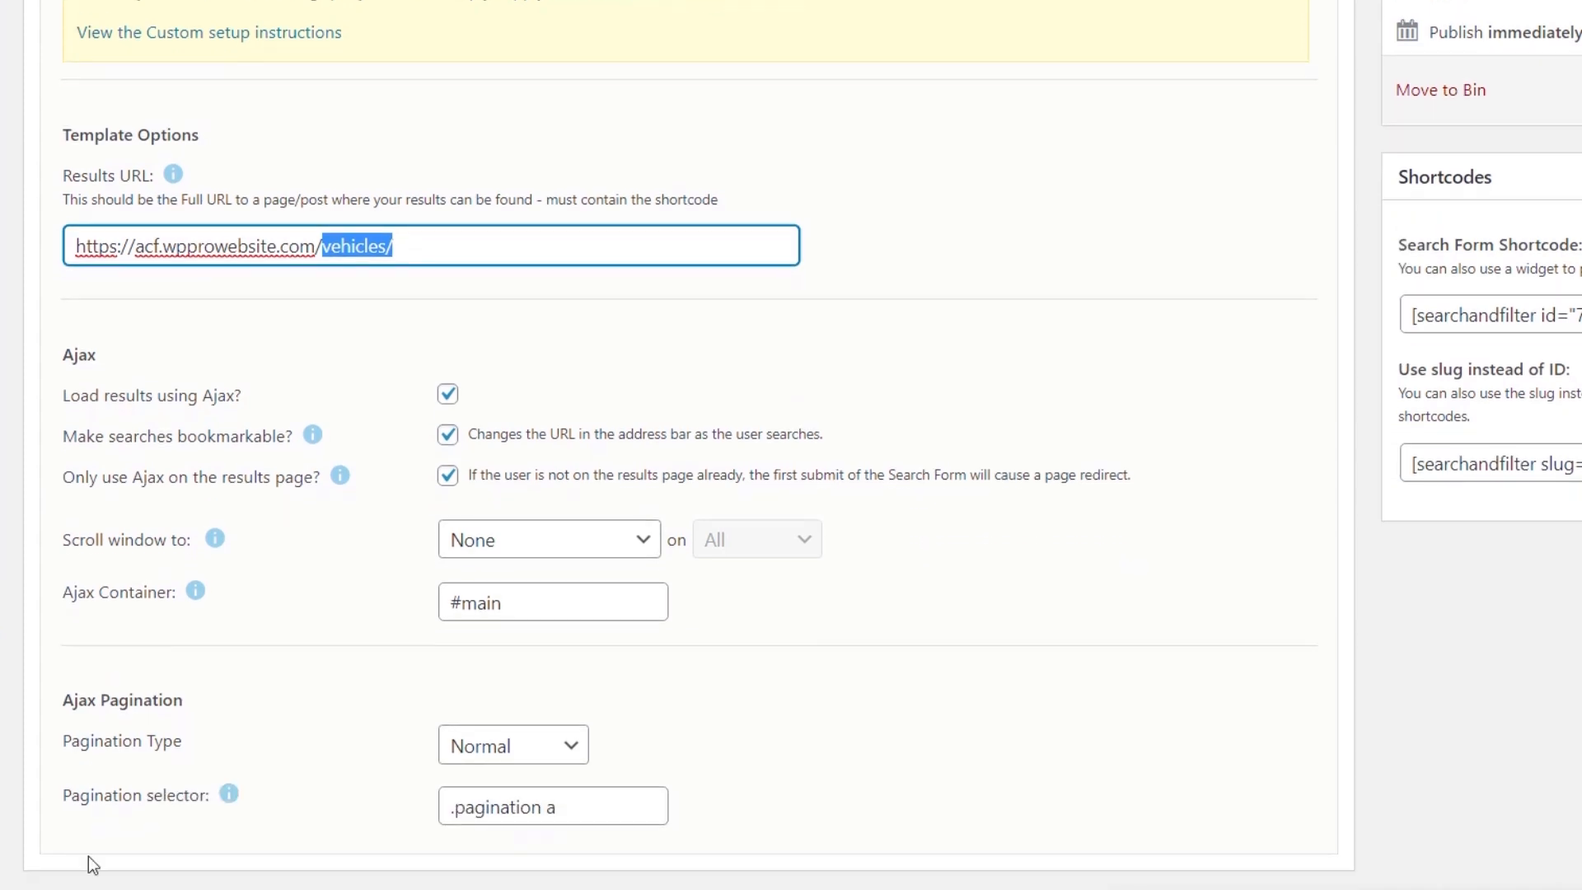
key("alt+Tab")
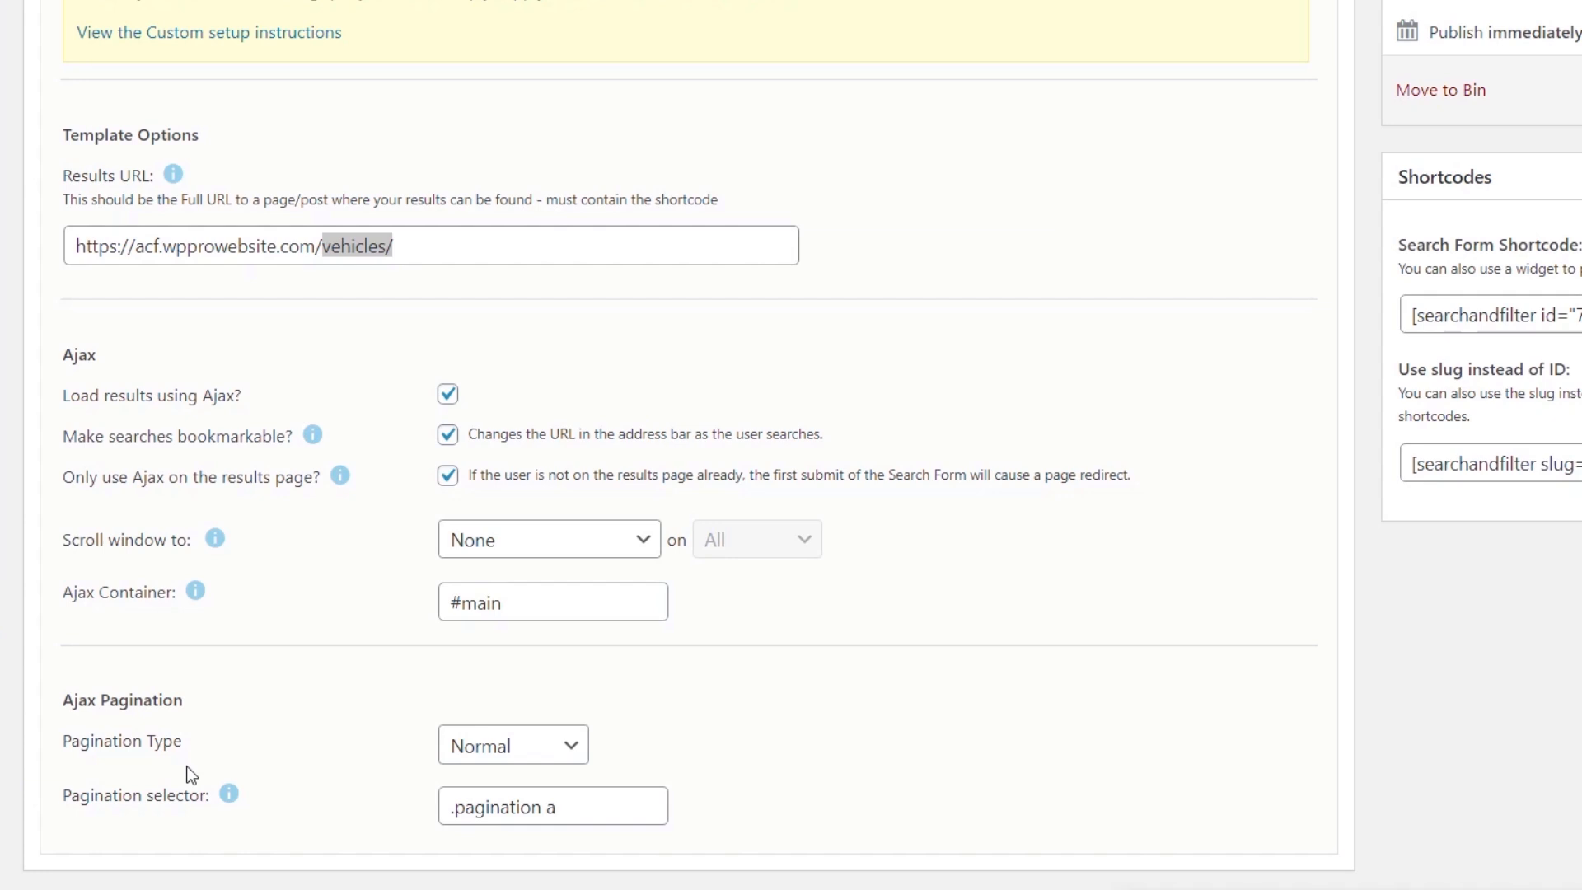
mouse_move(196, 594)
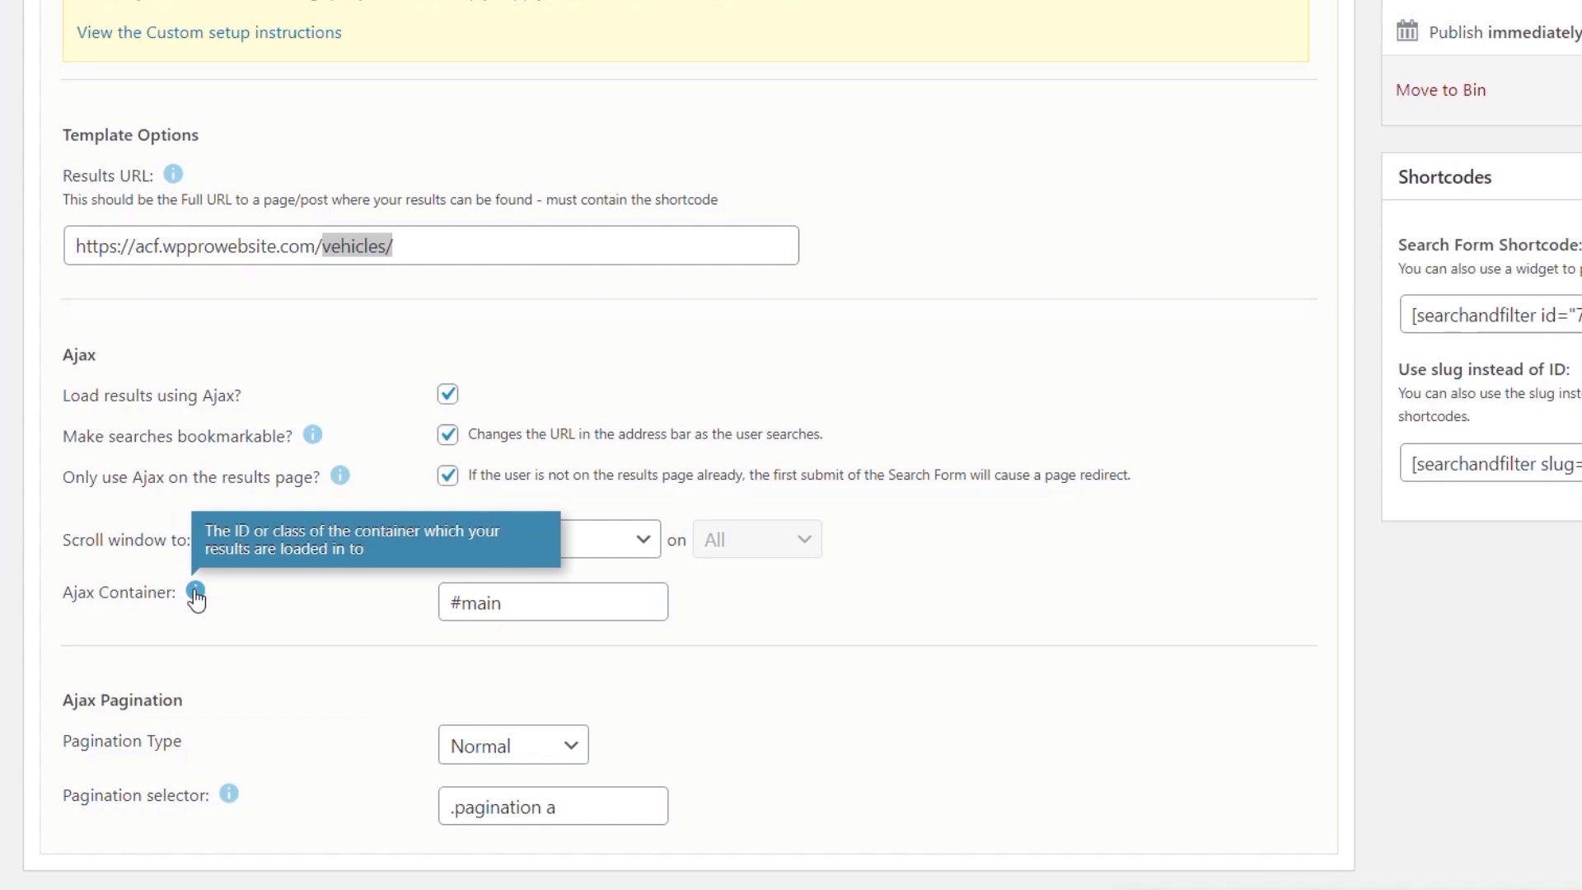
left_click(561, 601)
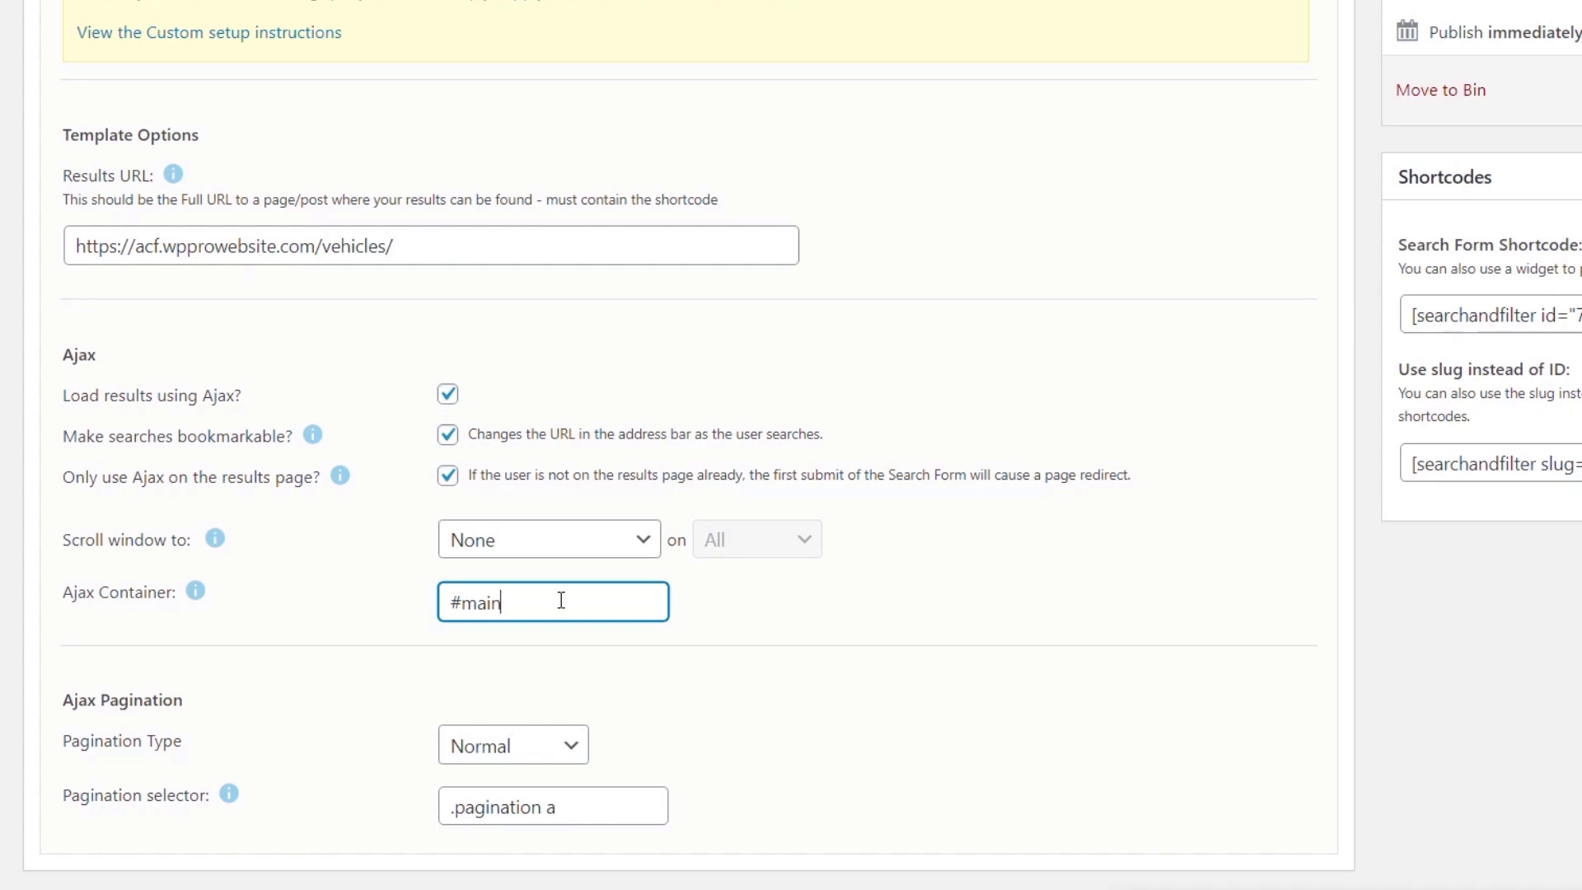
left_click_drag(561, 601, 462, 602)
key("BackSpace")
type(".elementor-widget-posts")
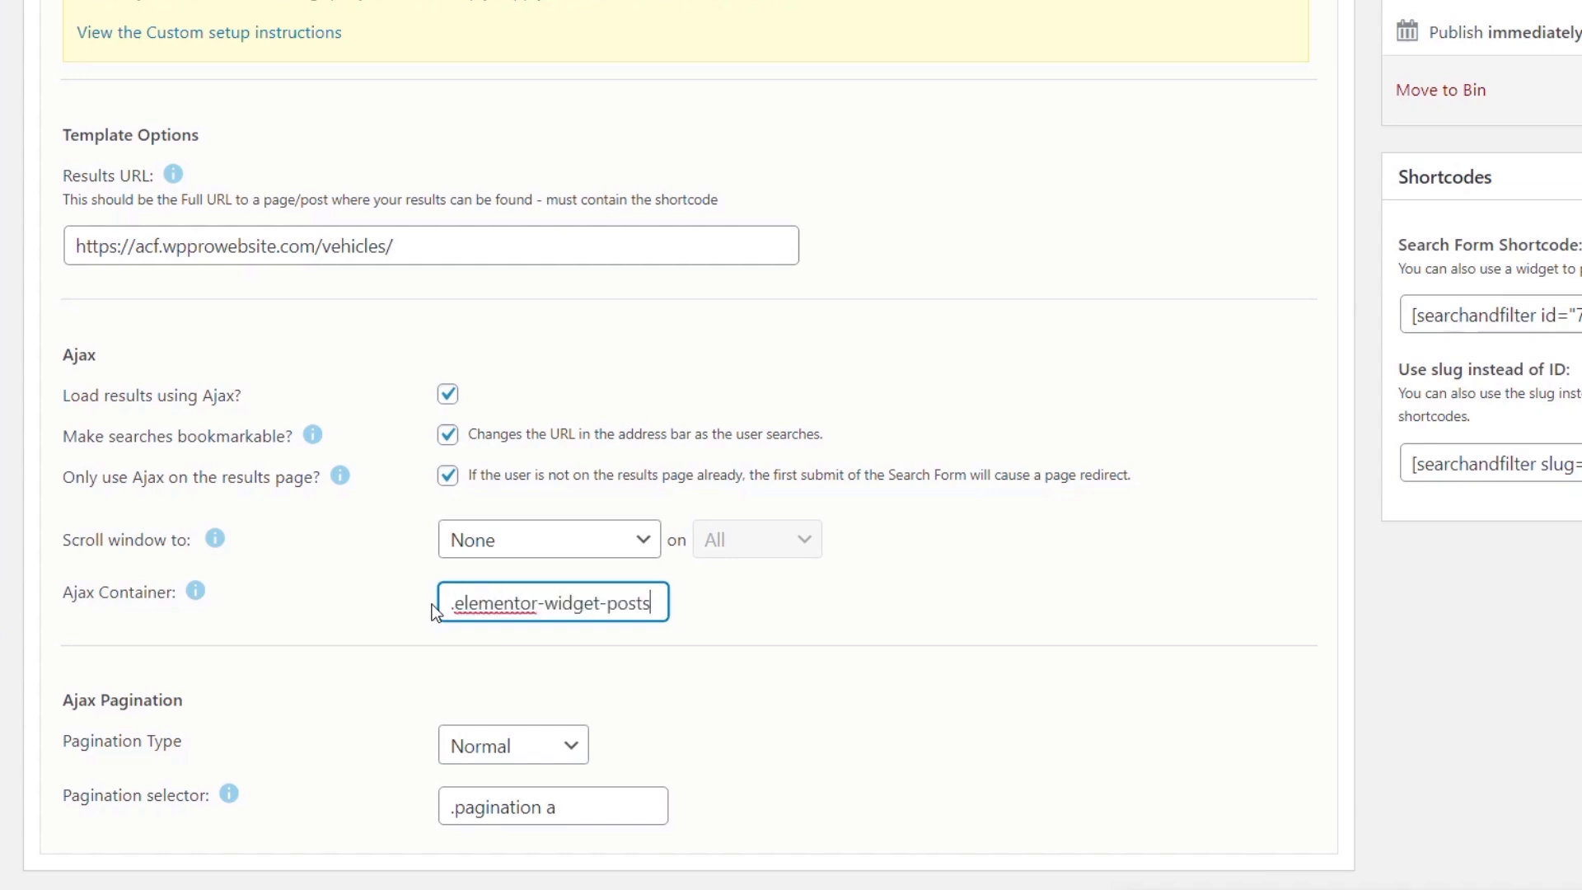
left_click(783, 604)
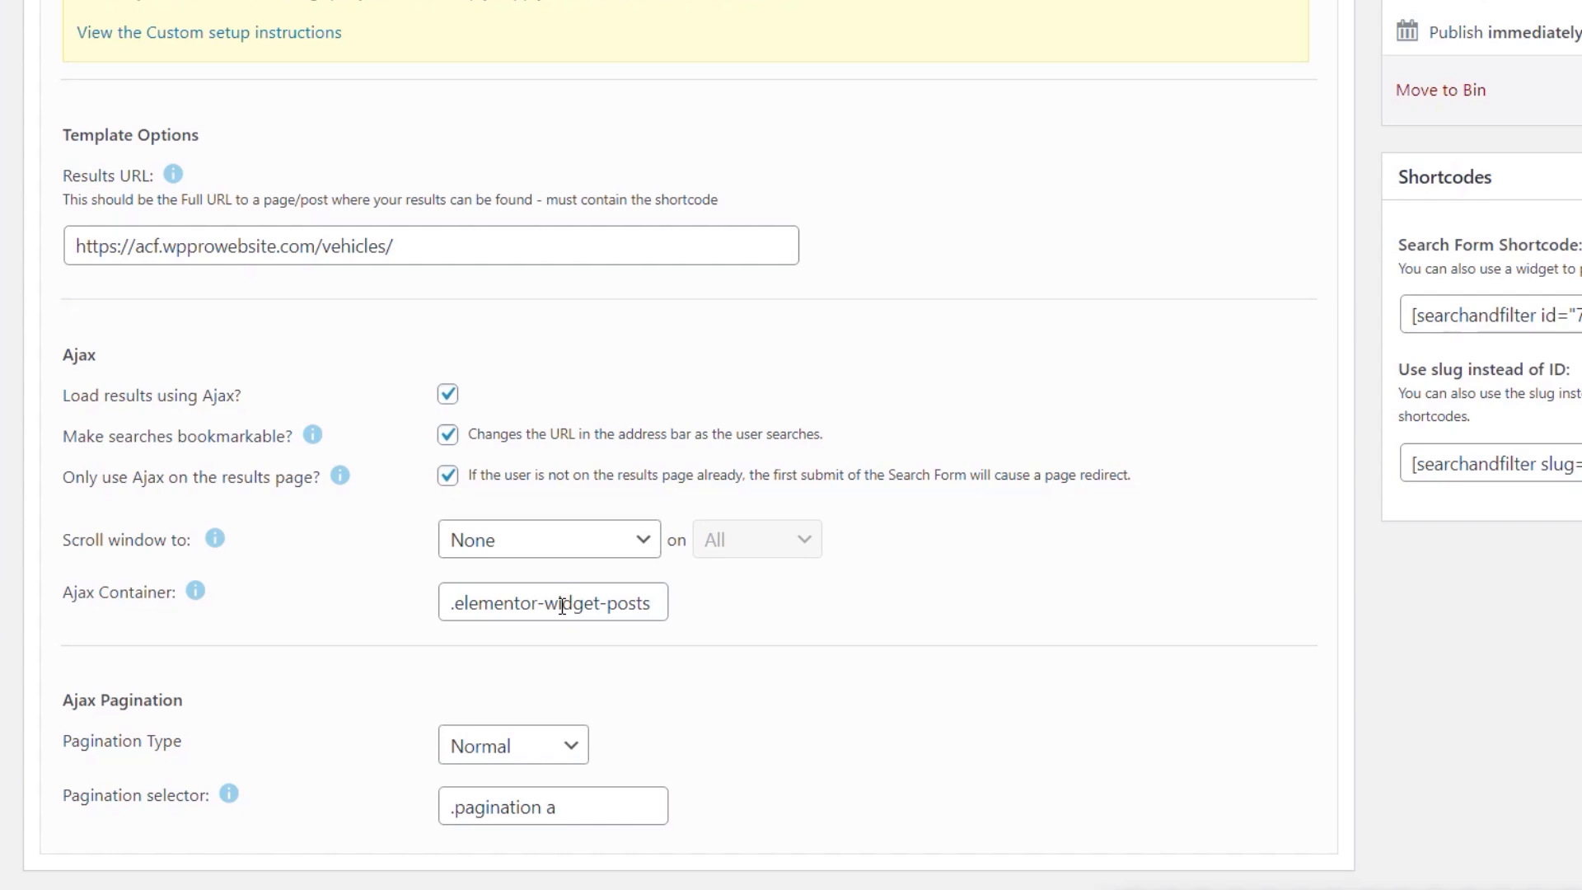
Set the Ajax pagination selector to ".elementor-pagination a"
scroll(806, 671, "down", 2)
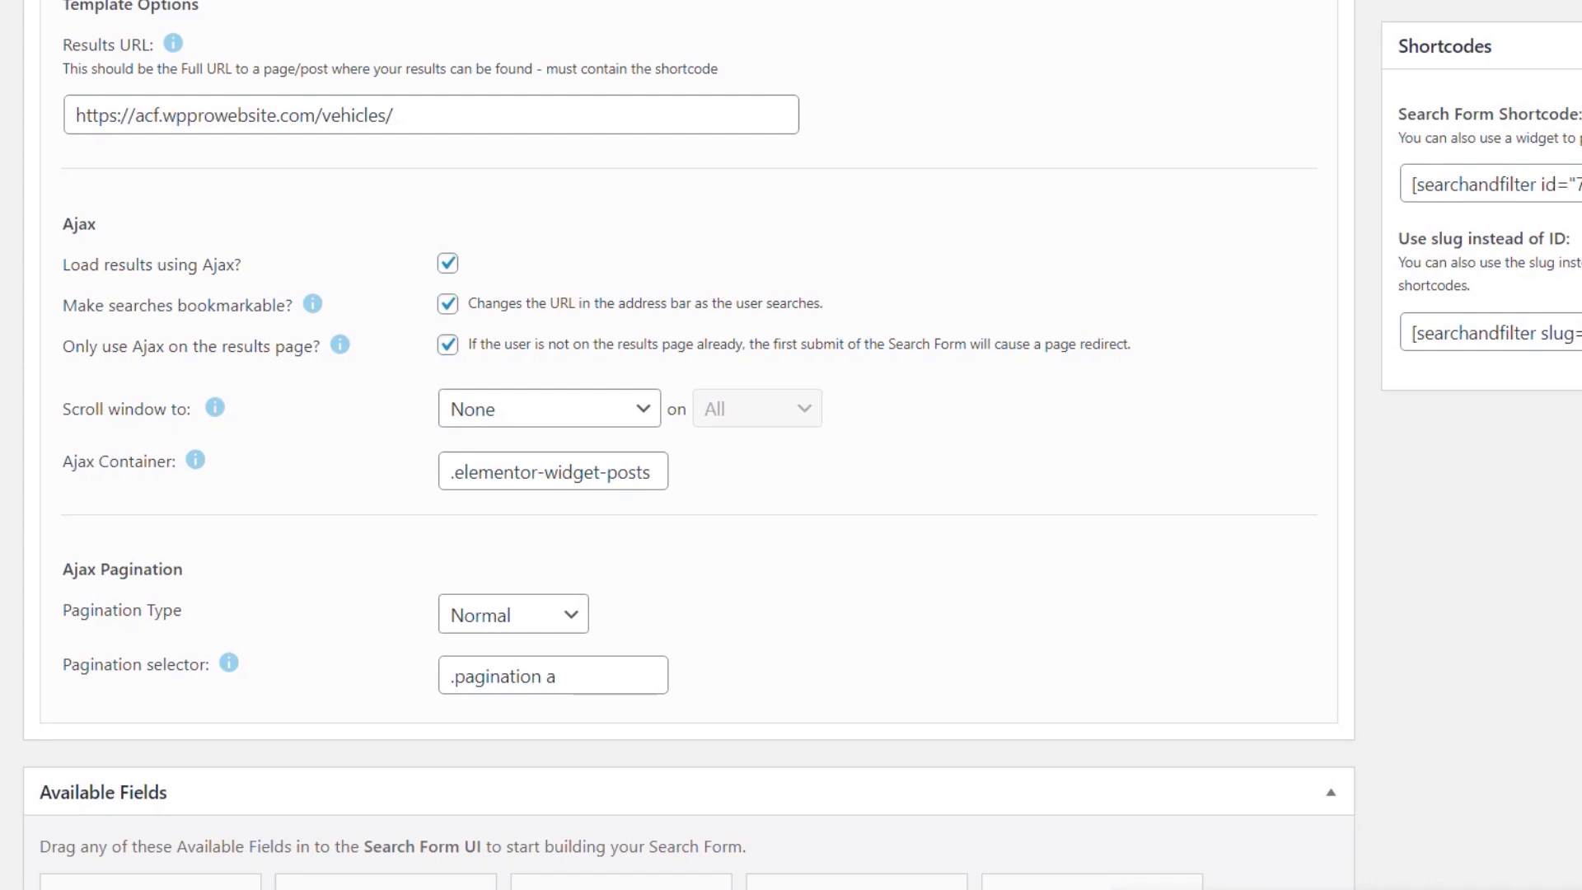
left_click_drag(594, 677, 383, 683)
key("BackSpace")
type(".elementor-pagination a")
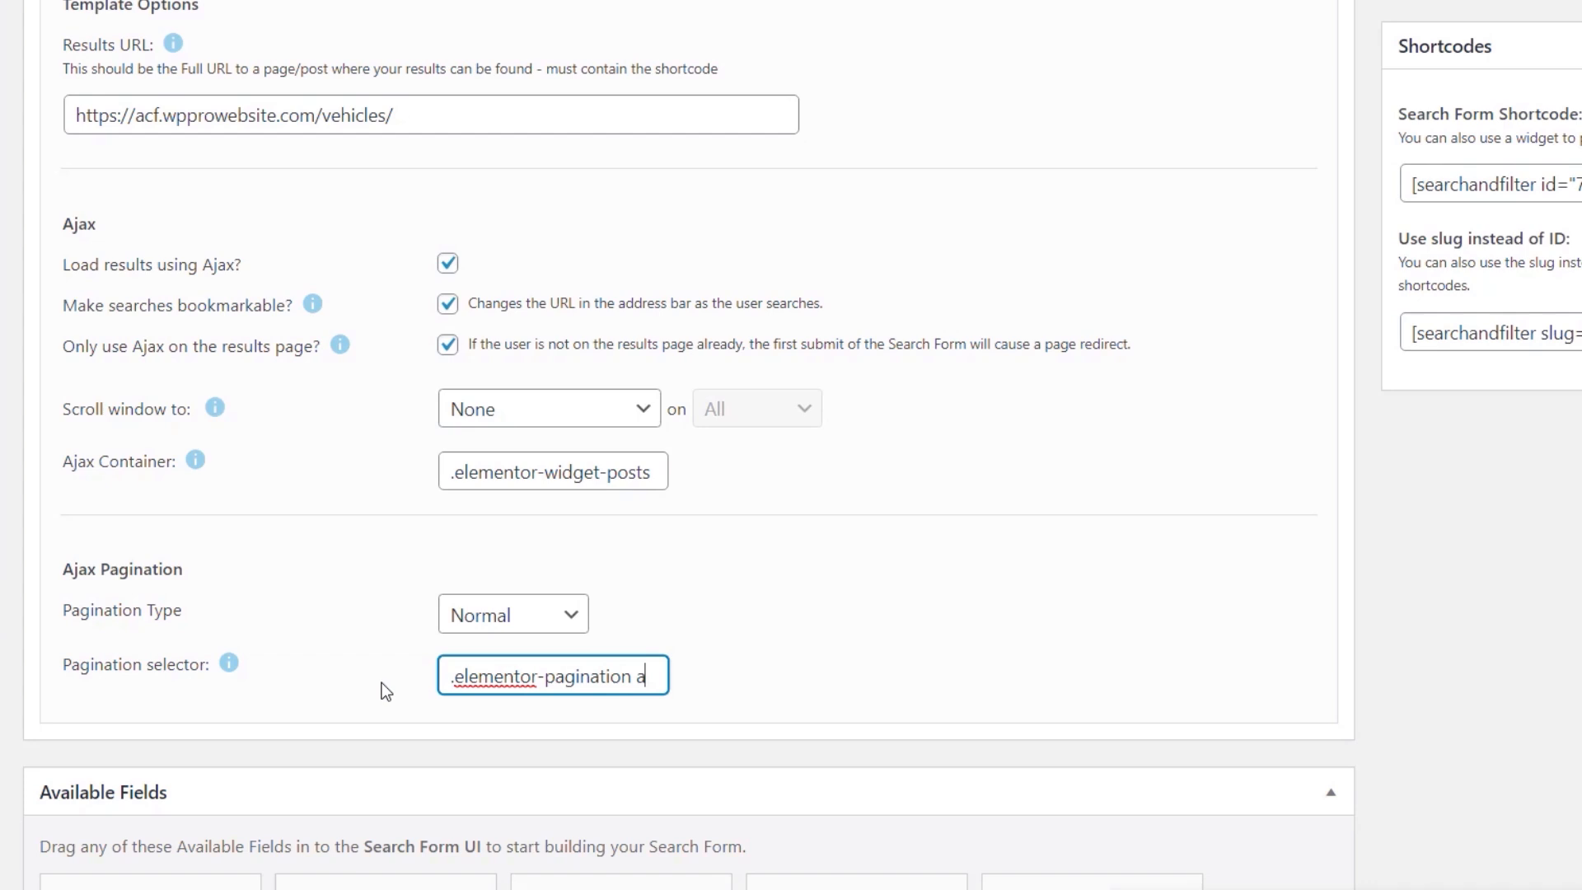
Enable sorting results by relevance in the form's advanced settings and save the search form as a draft
scroll(1324, 625, "up", 7)
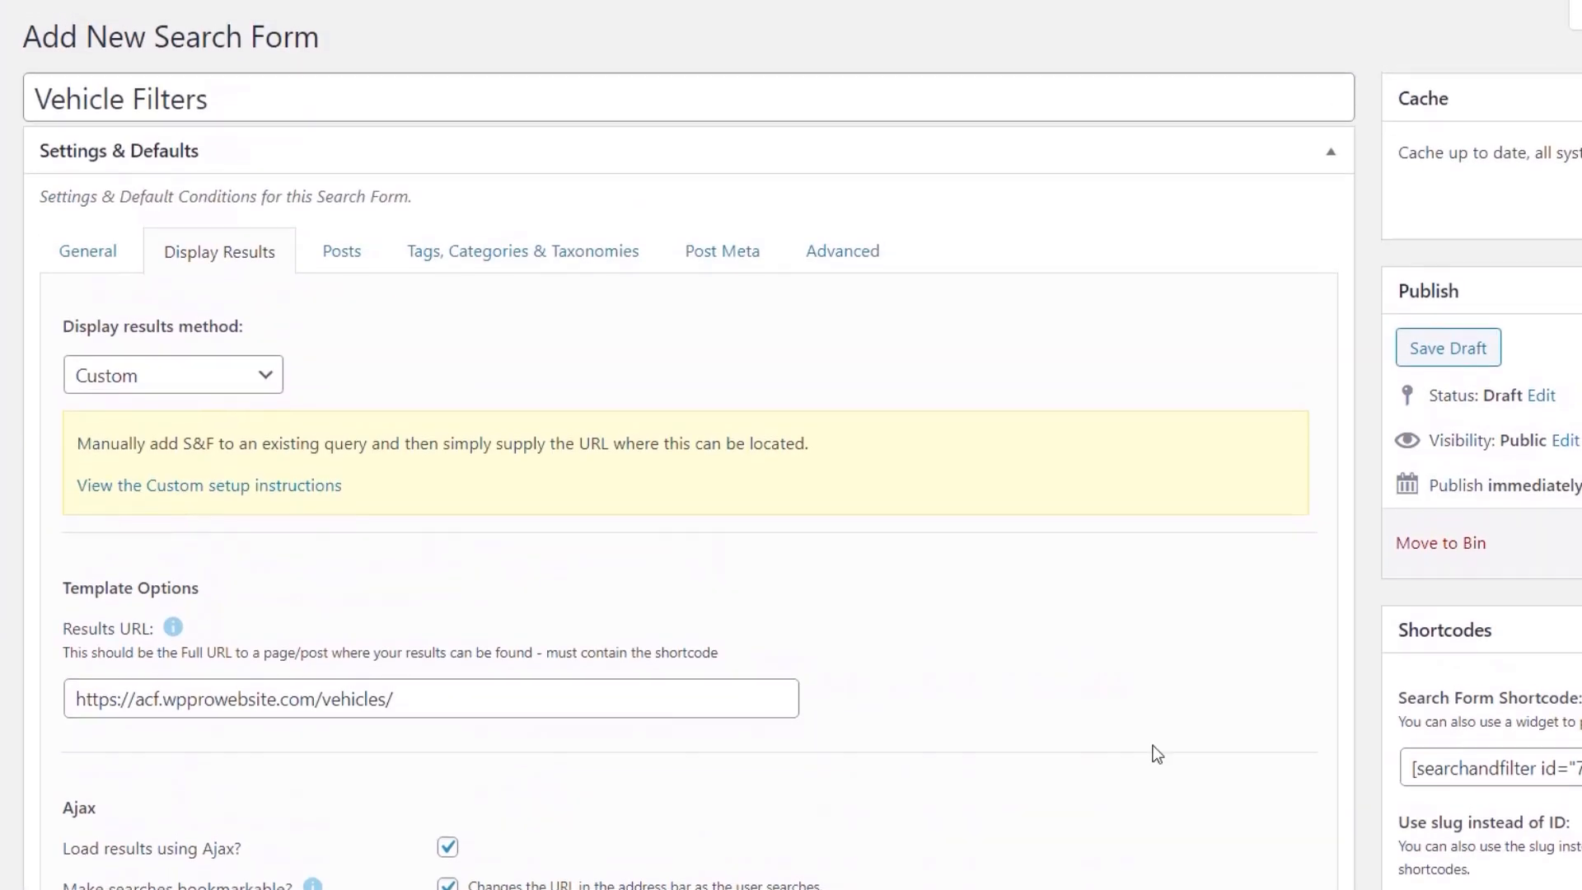
left_click(339, 257)
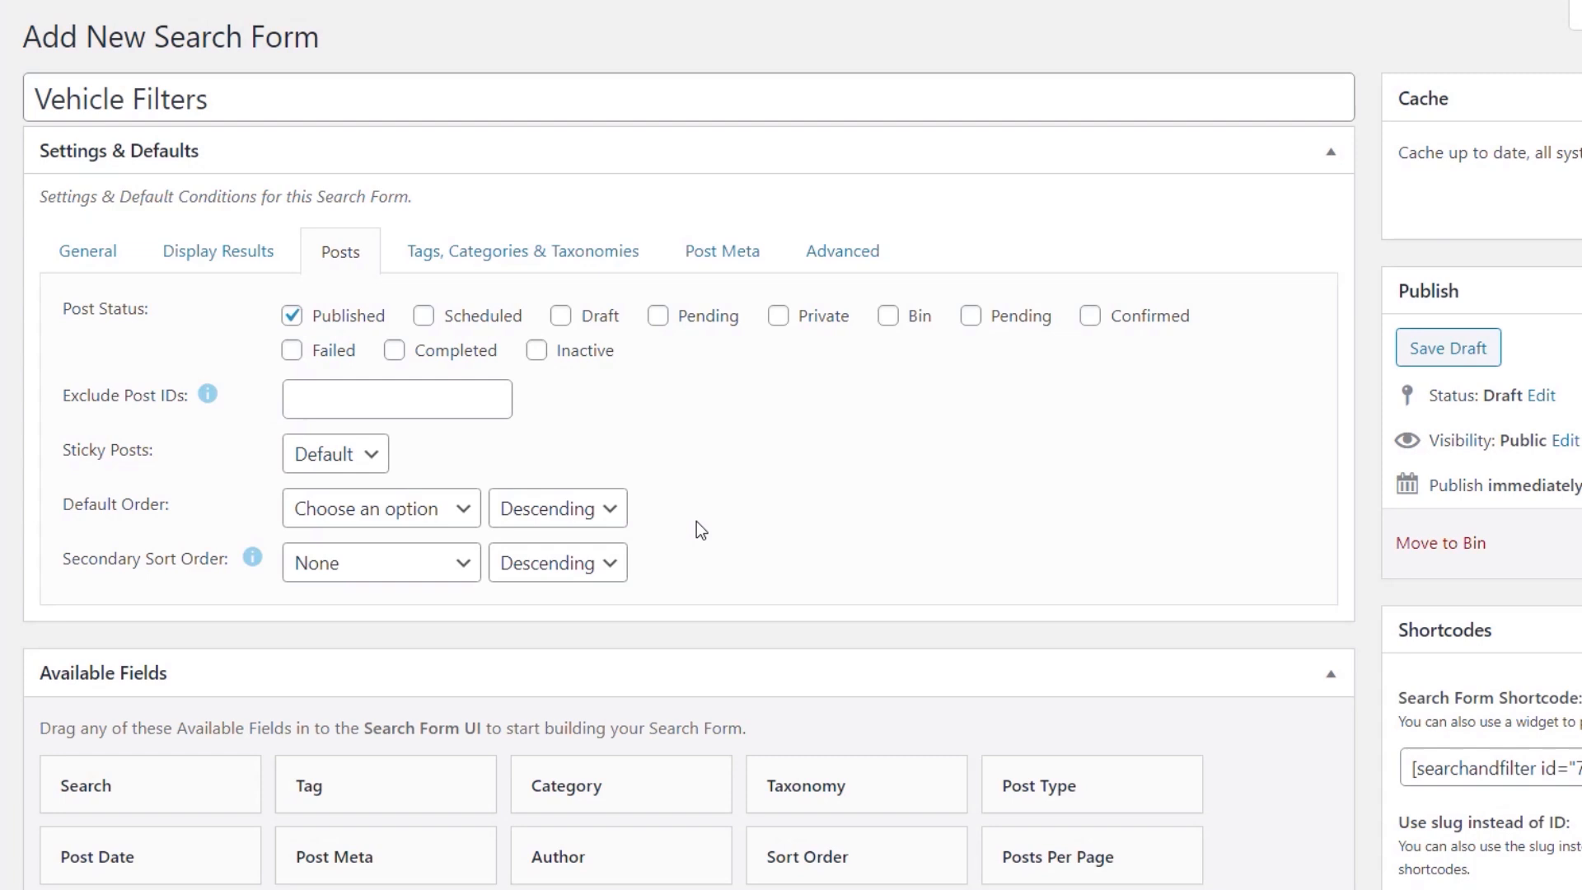
left_click(516, 253)
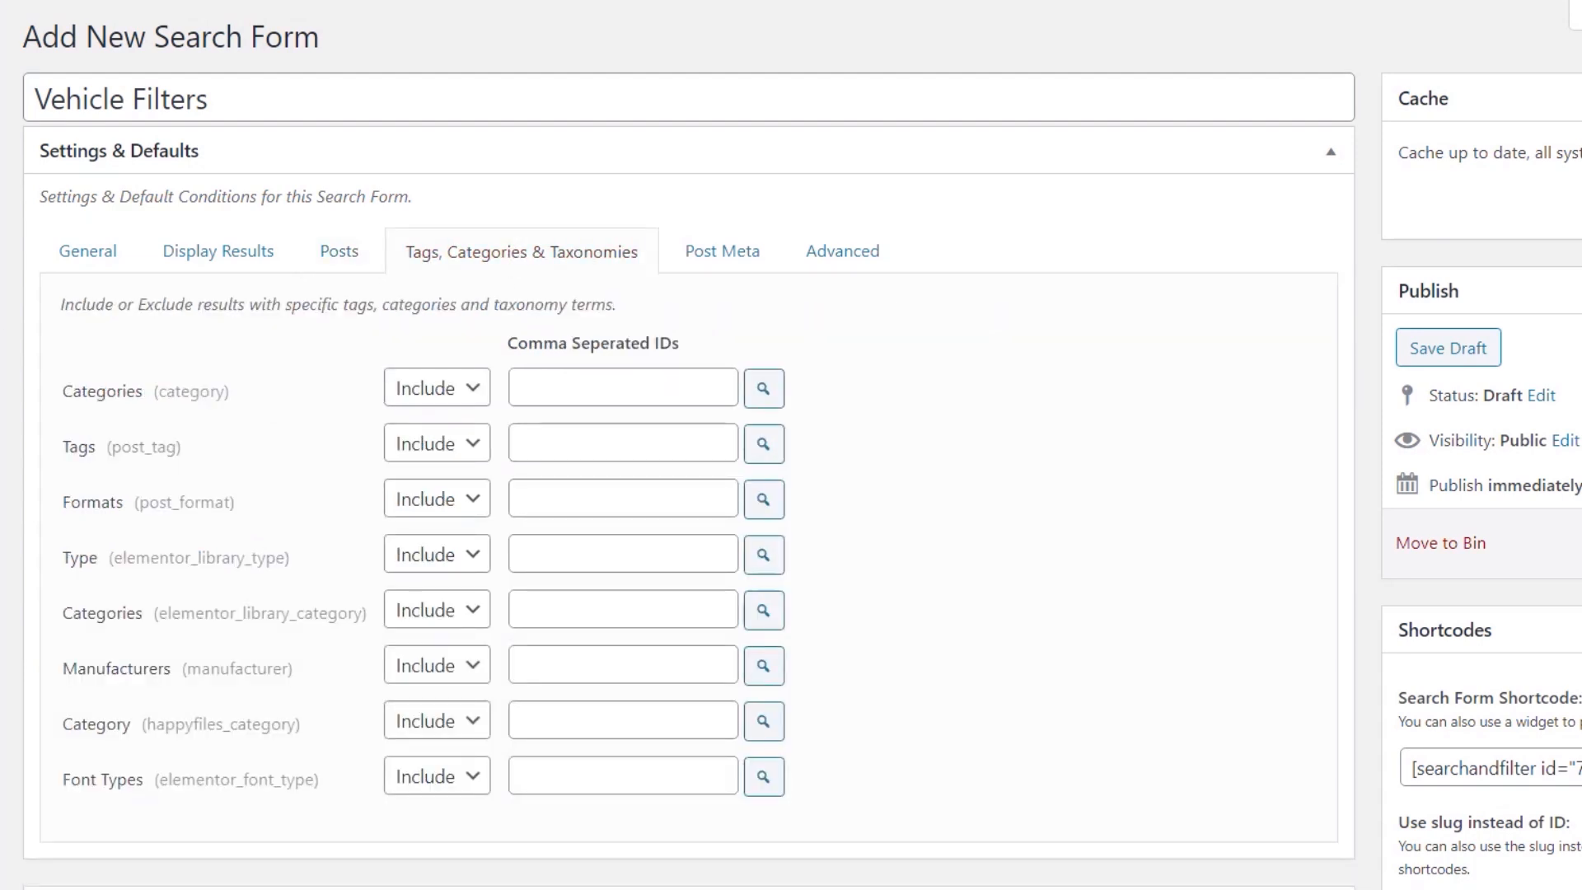
left_click(705, 264)
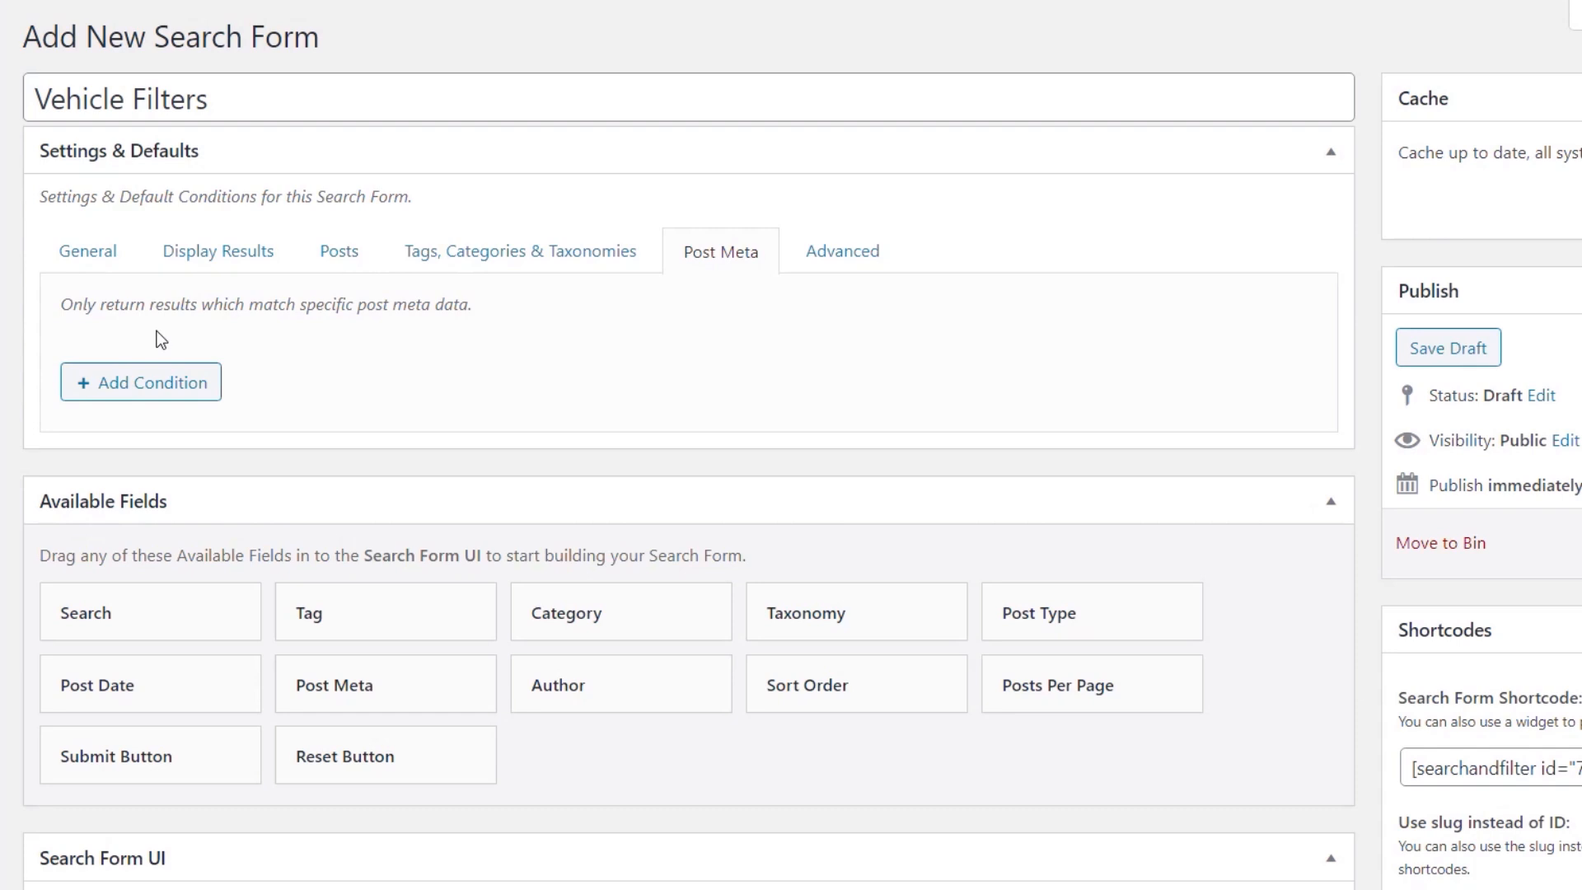
left_click(842, 257)
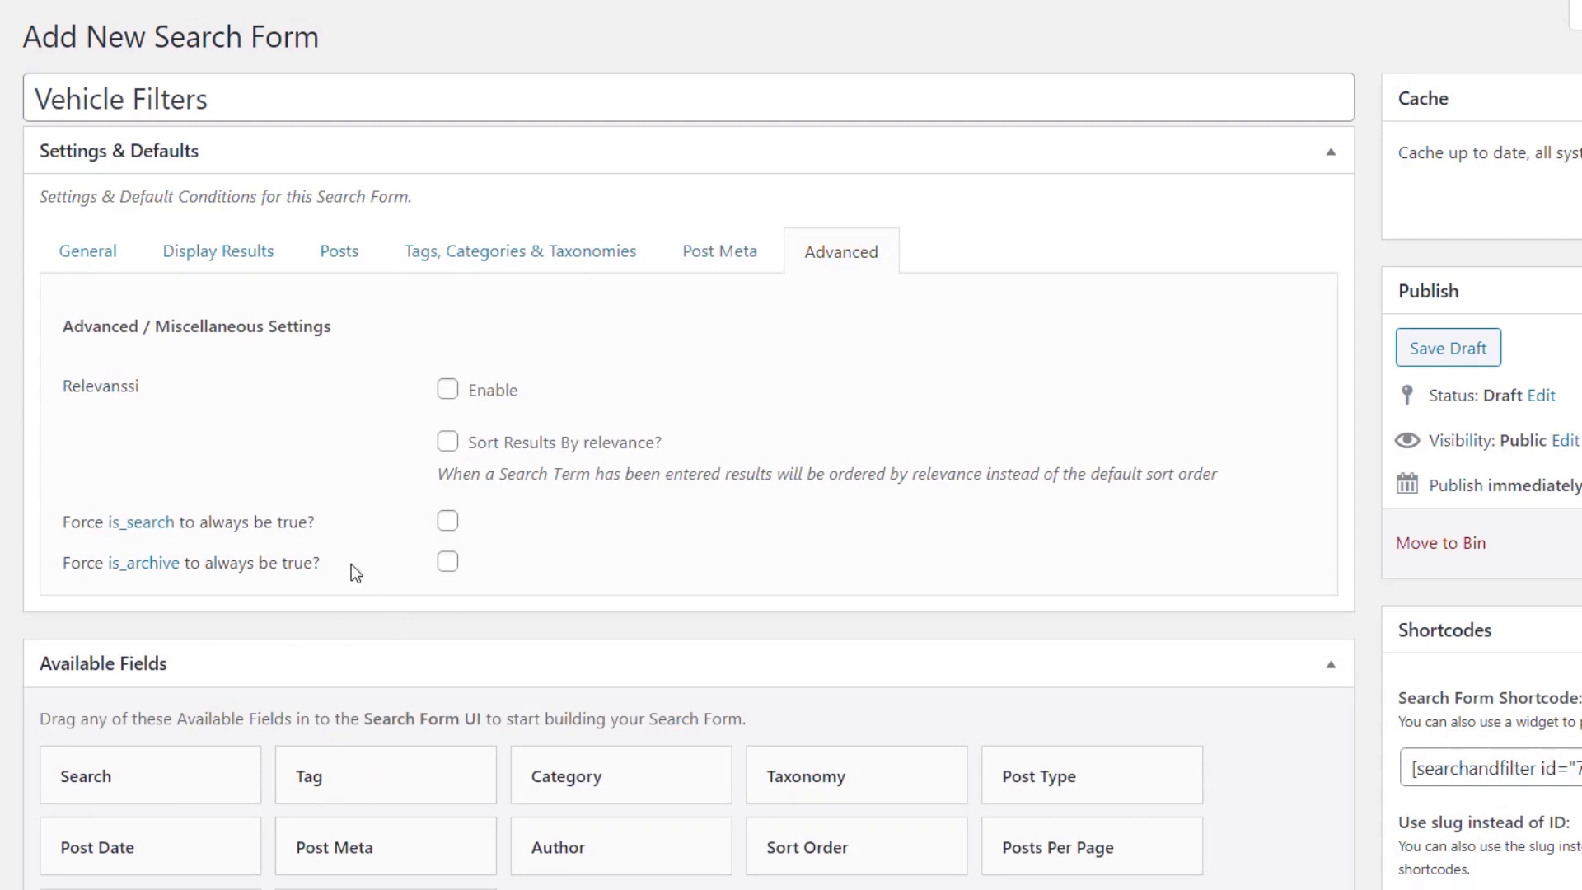
left_click(448, 446)
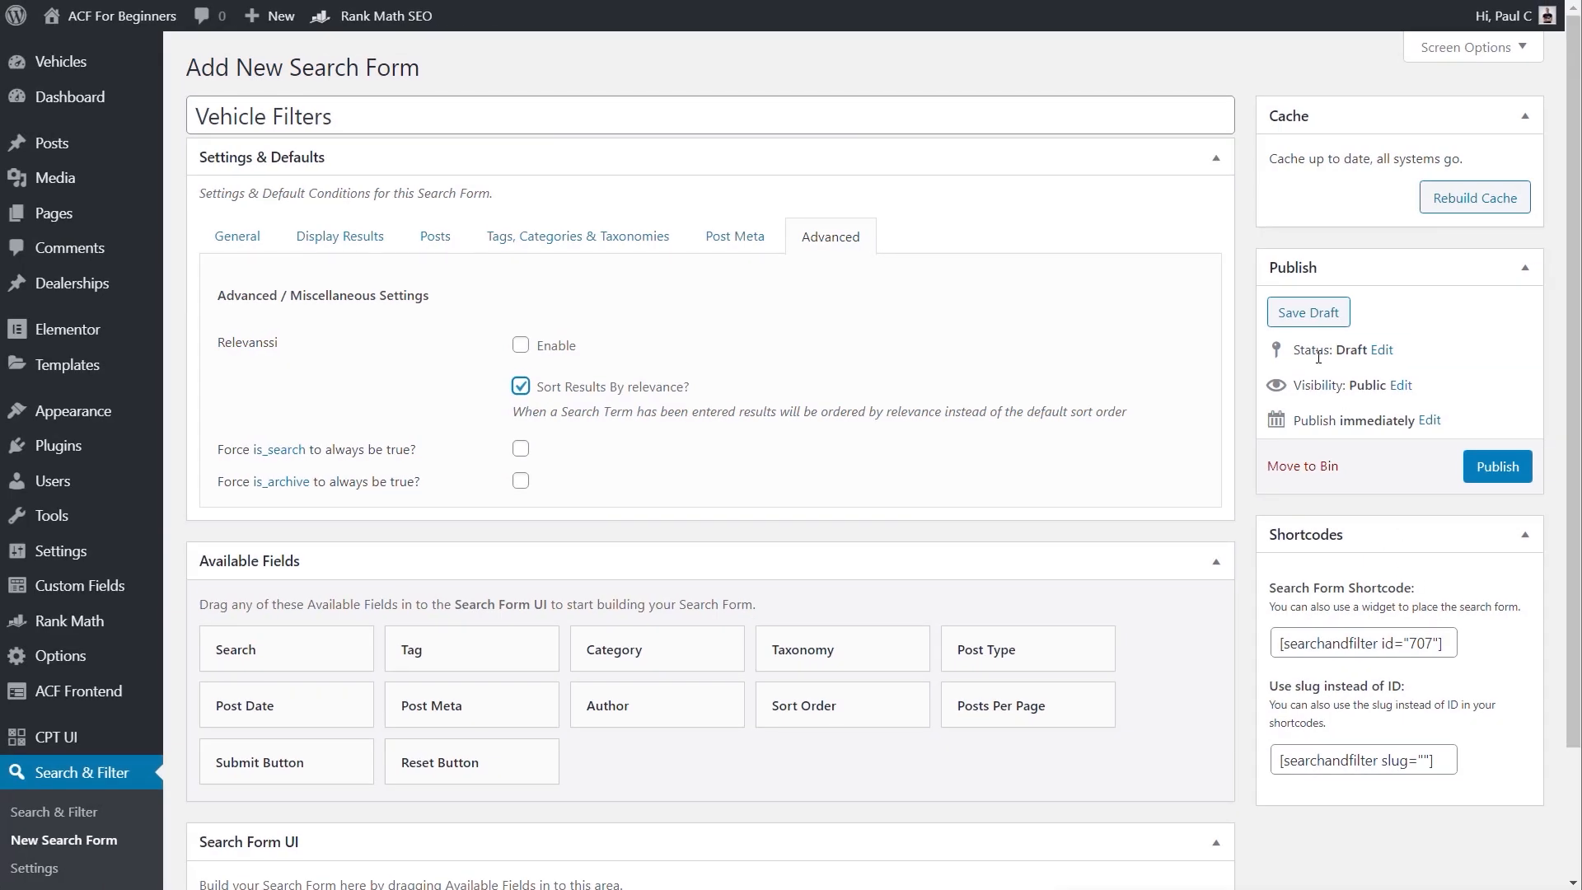
left_click(1308, 313)
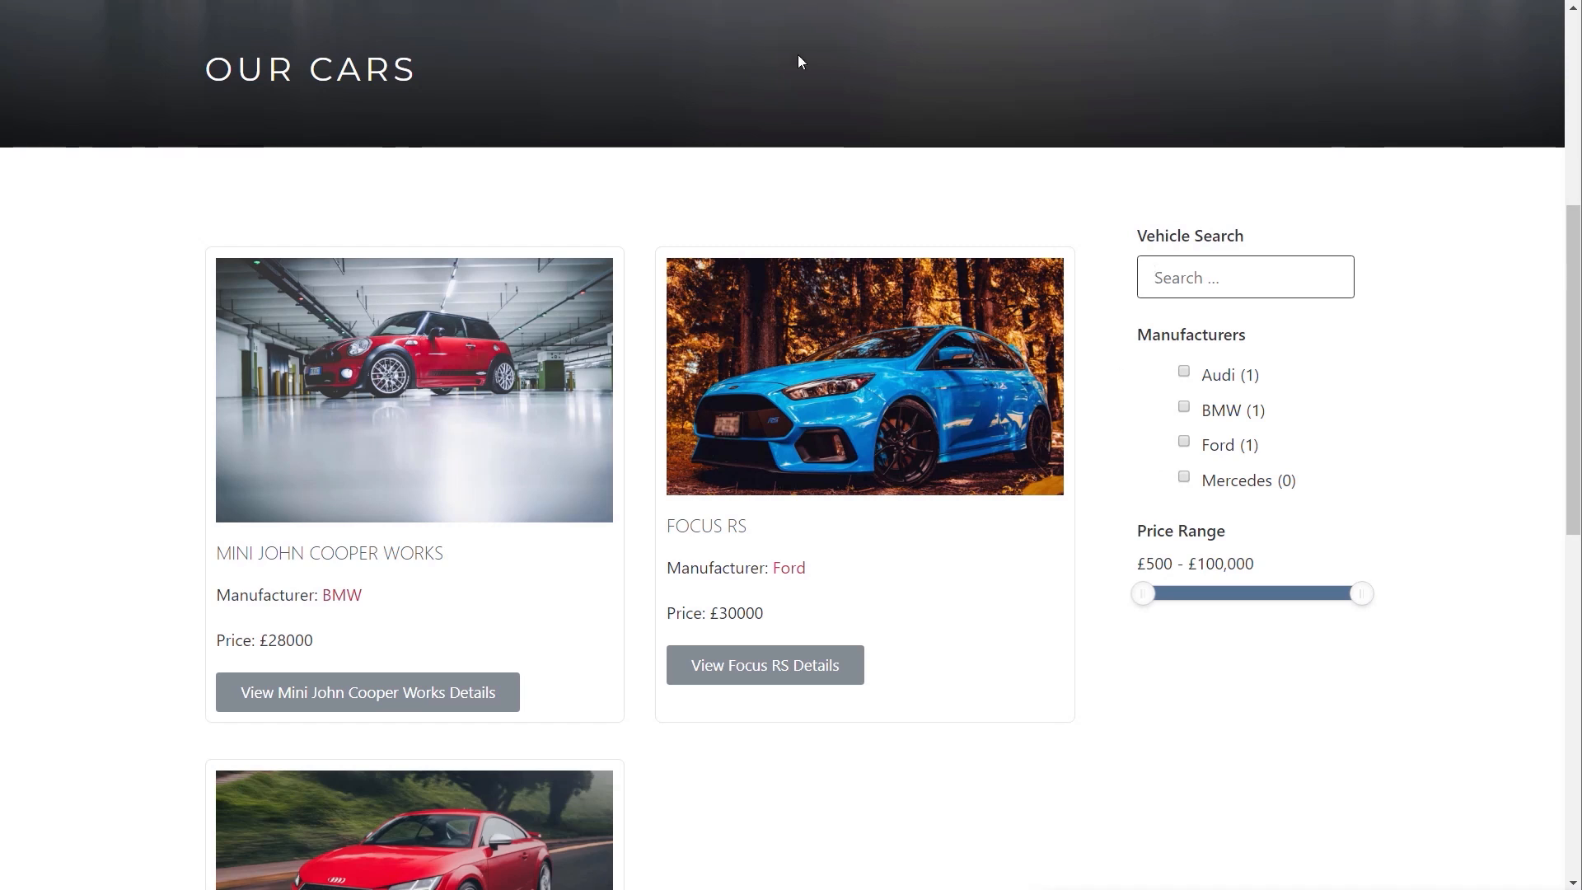
left_click(712, 1)
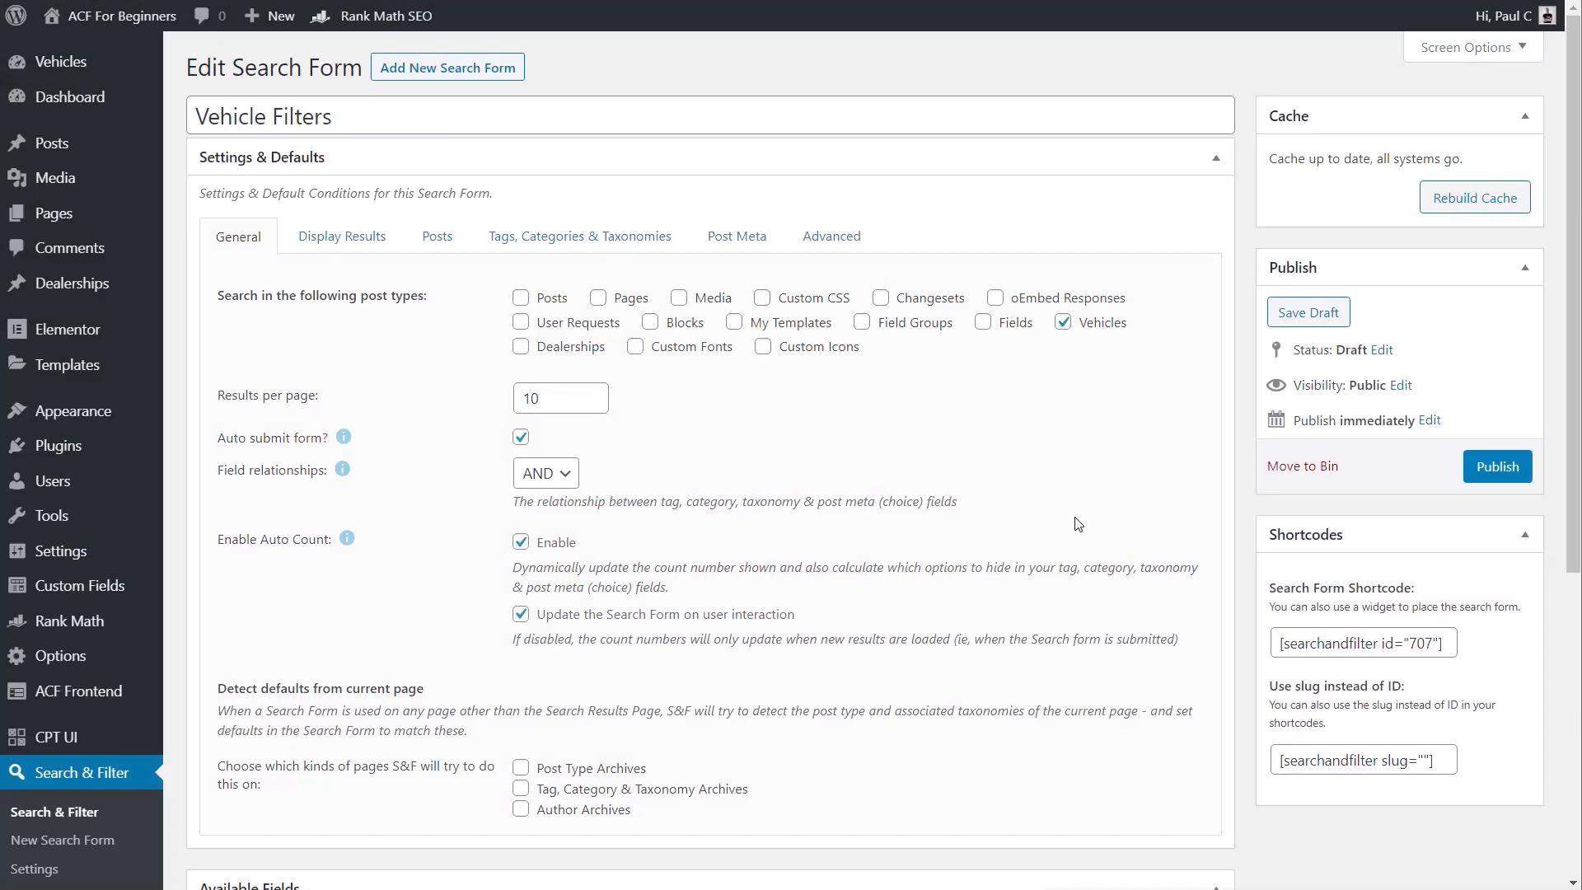
Add a Search field to the search form with the heading "Vehicle Search" and the screen reader text "Vehicle Search Form"
scroll(1040, 514, "down", 6)
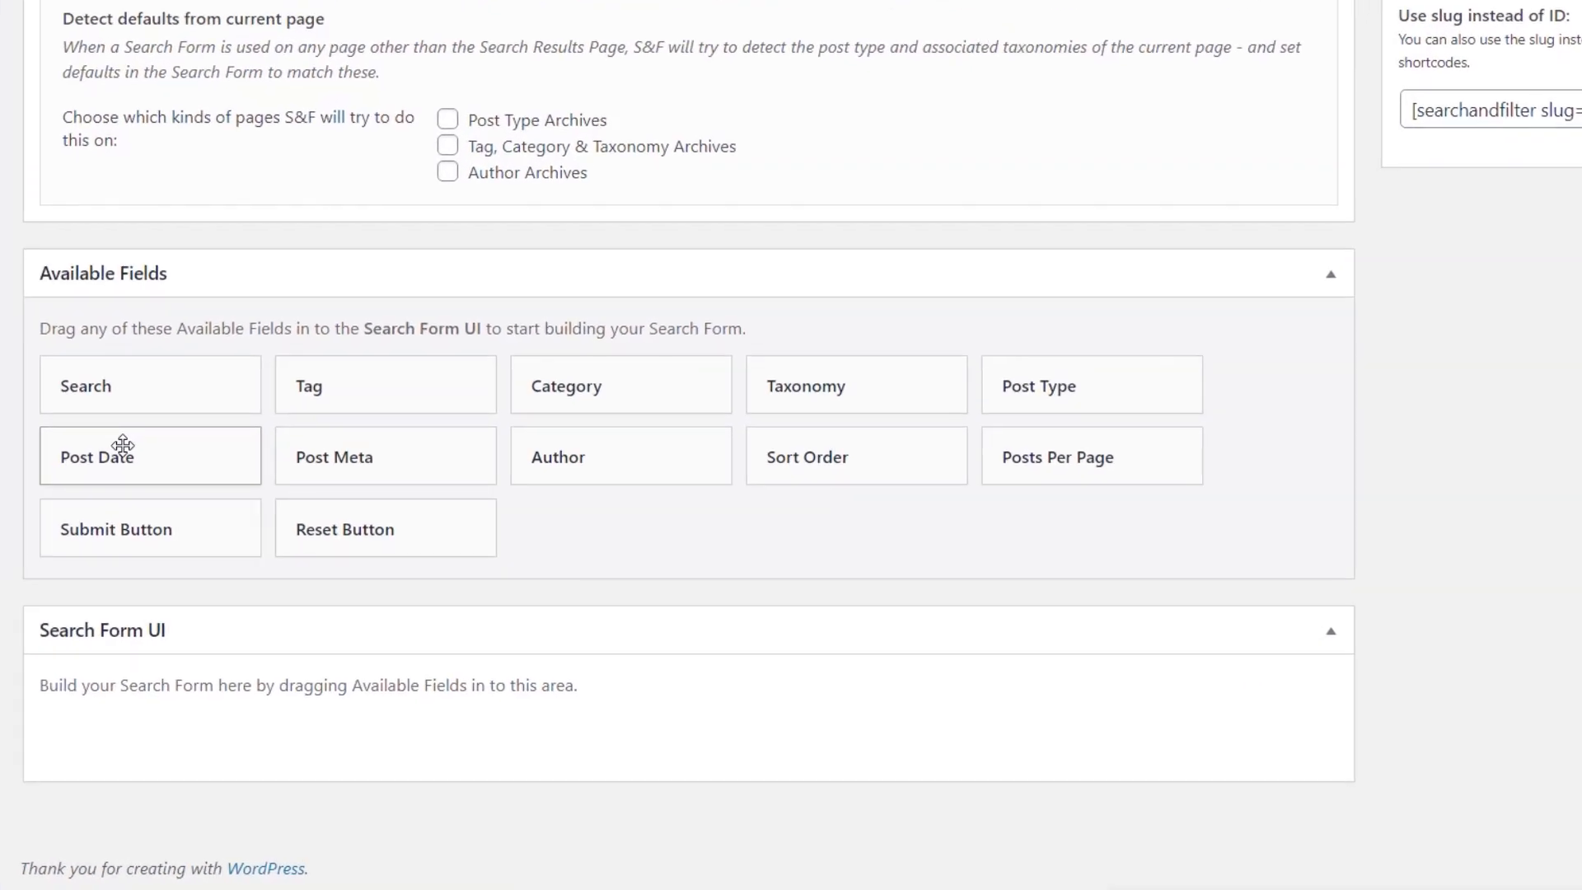
left_click_drag(129, 400, 309, 727)
scroll(1363, 684, "down", 3)
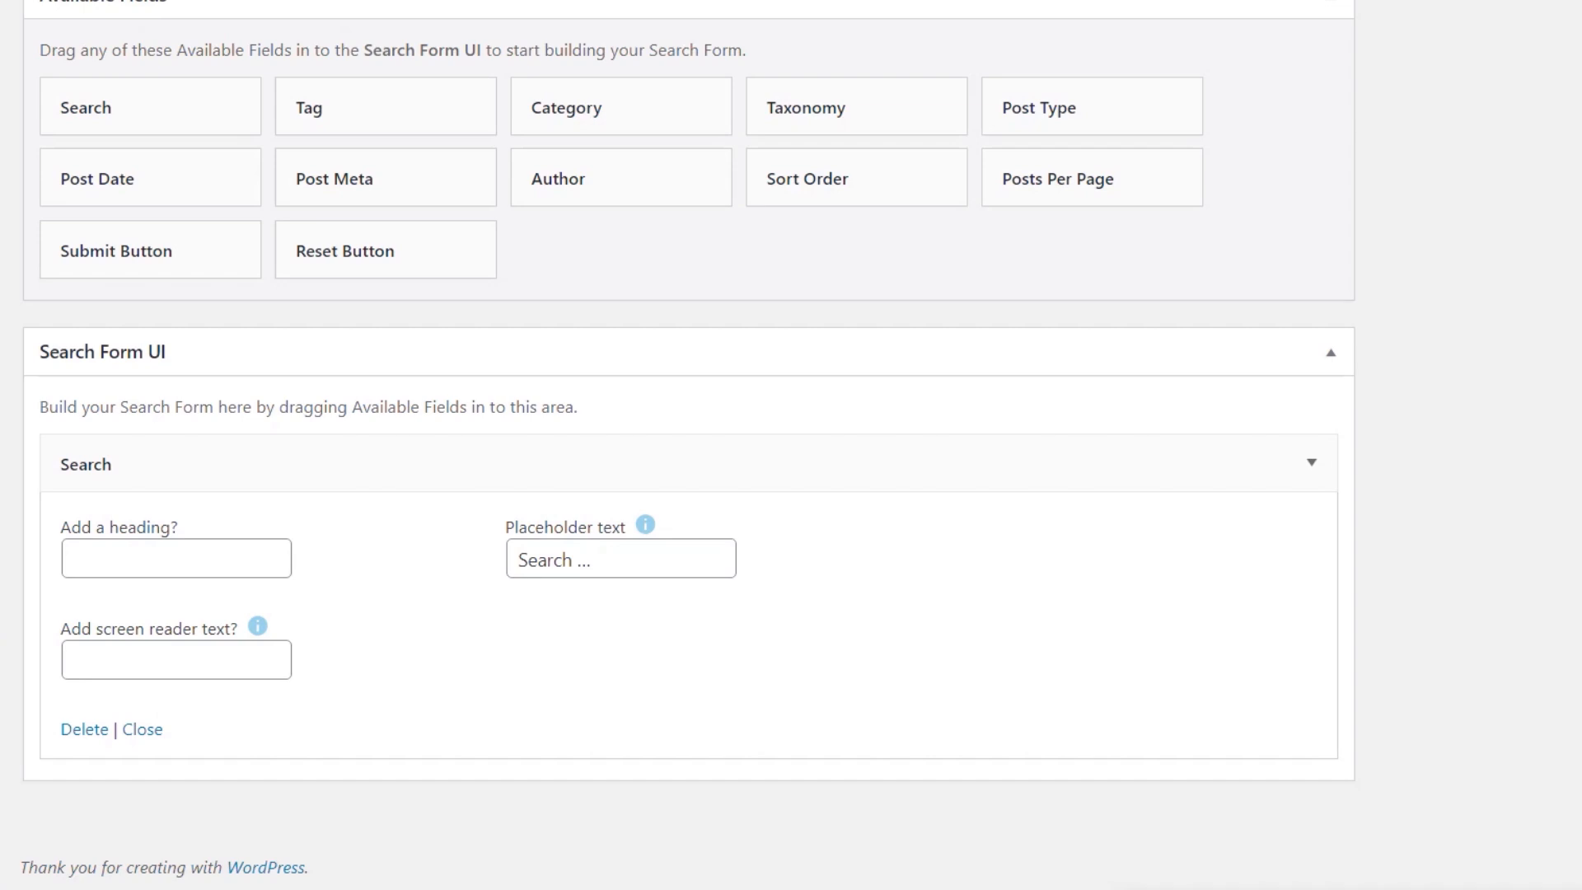
left_click(99, 557)
type("Vehicle Search")
left_click(159, 660)
type("Vehicle Search Form")
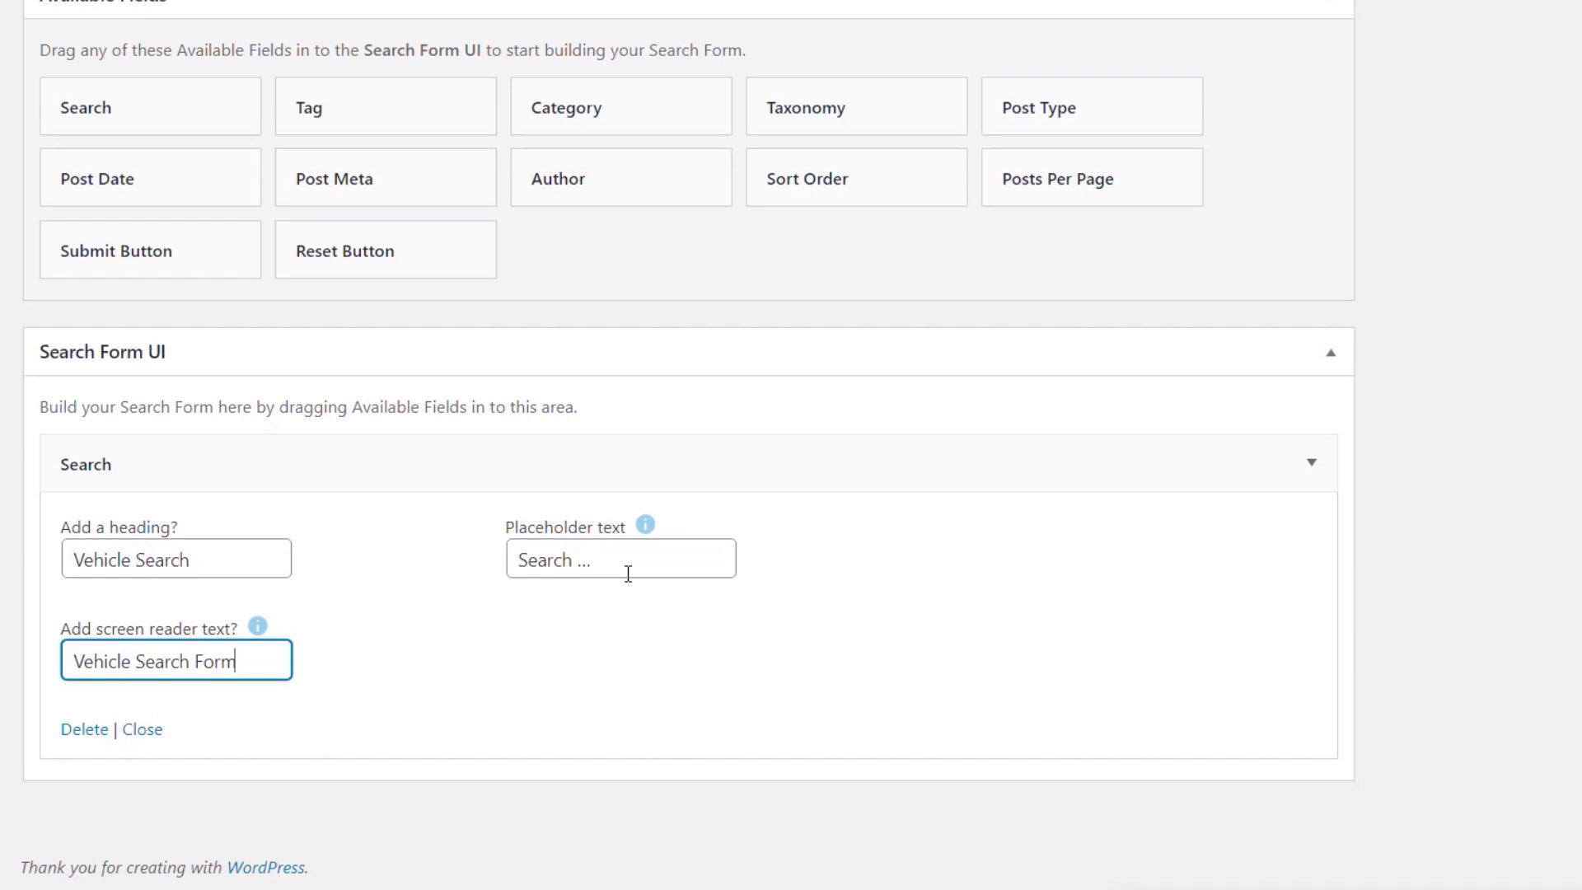
left_click(152, 735)
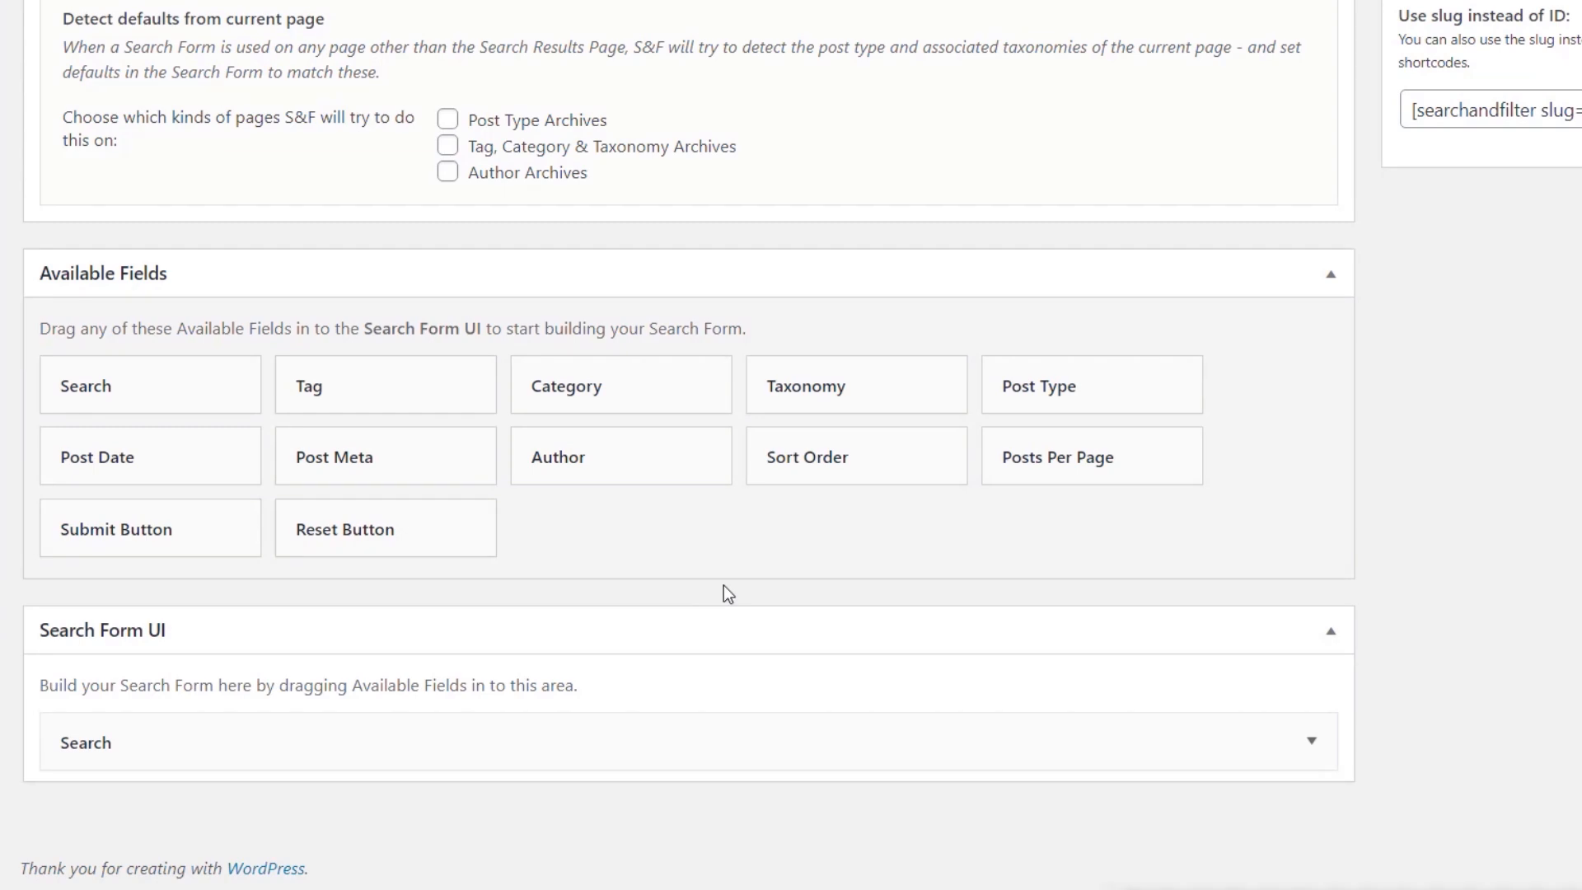
Add a Taxonomy field below the Search field, using the Manufacturers (manufacturer) taxonomy and the Checkbox input type
left_click_drag(819, 389, 389, 740)
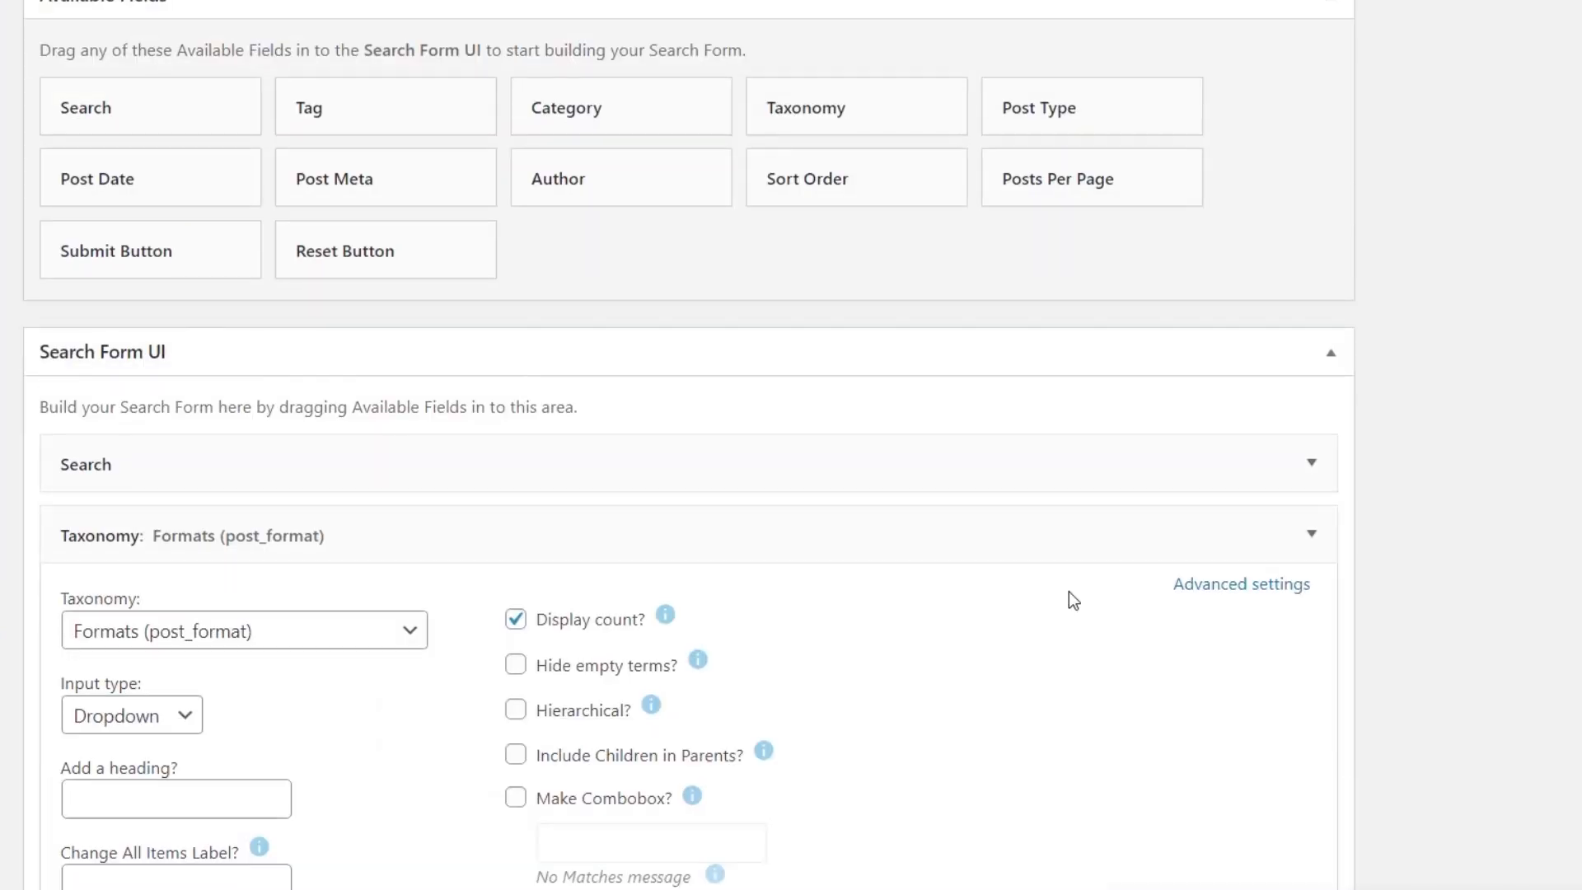
scroll(1572, 522, "down", 3)
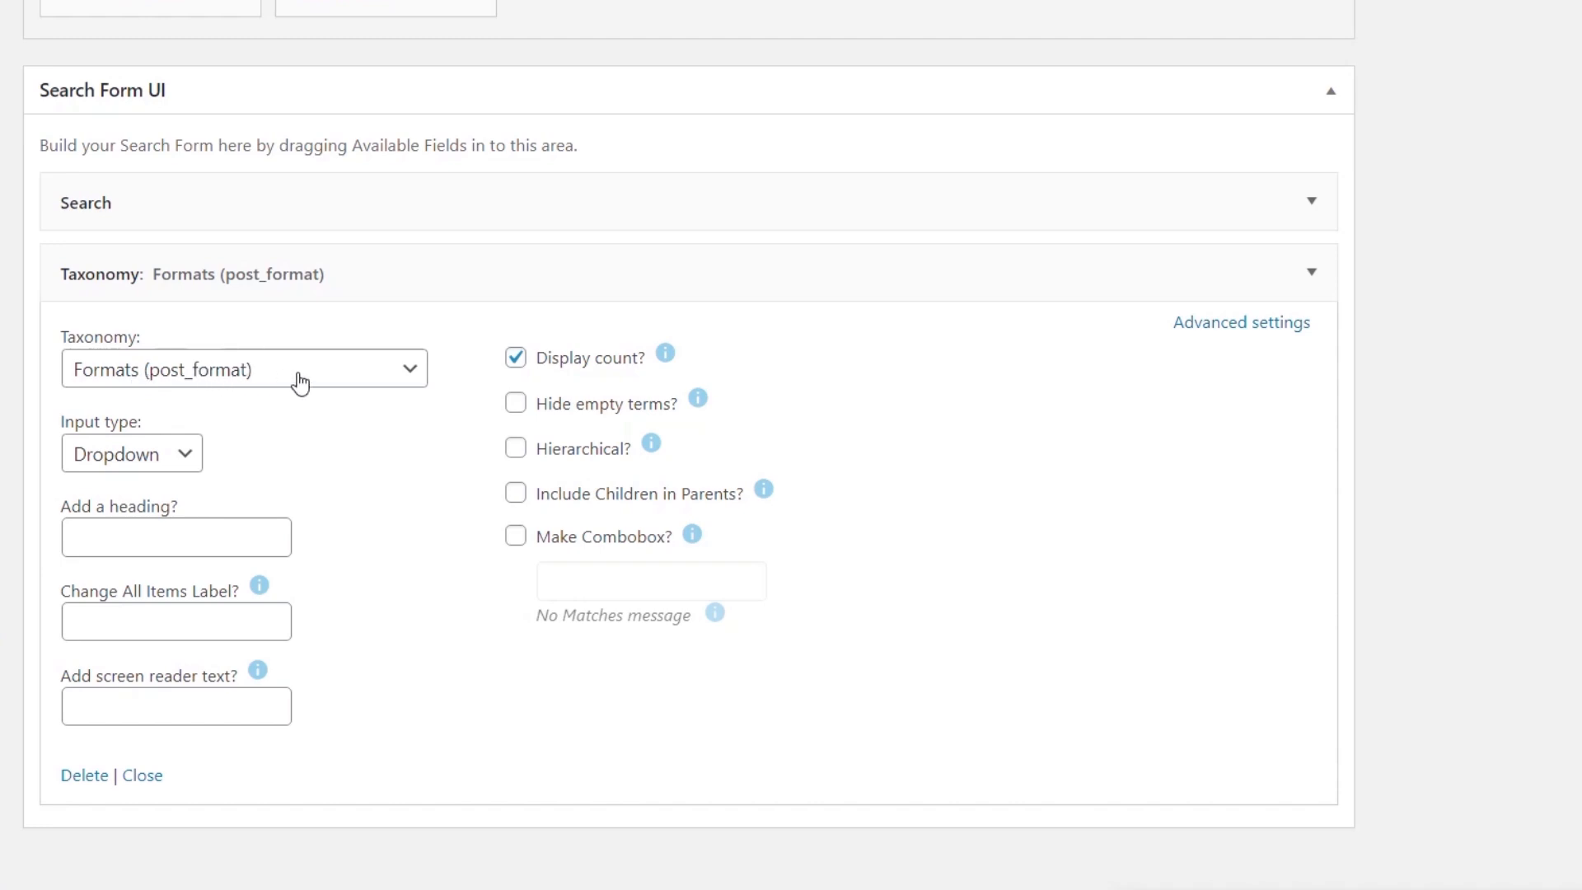
left_click(392, 378)
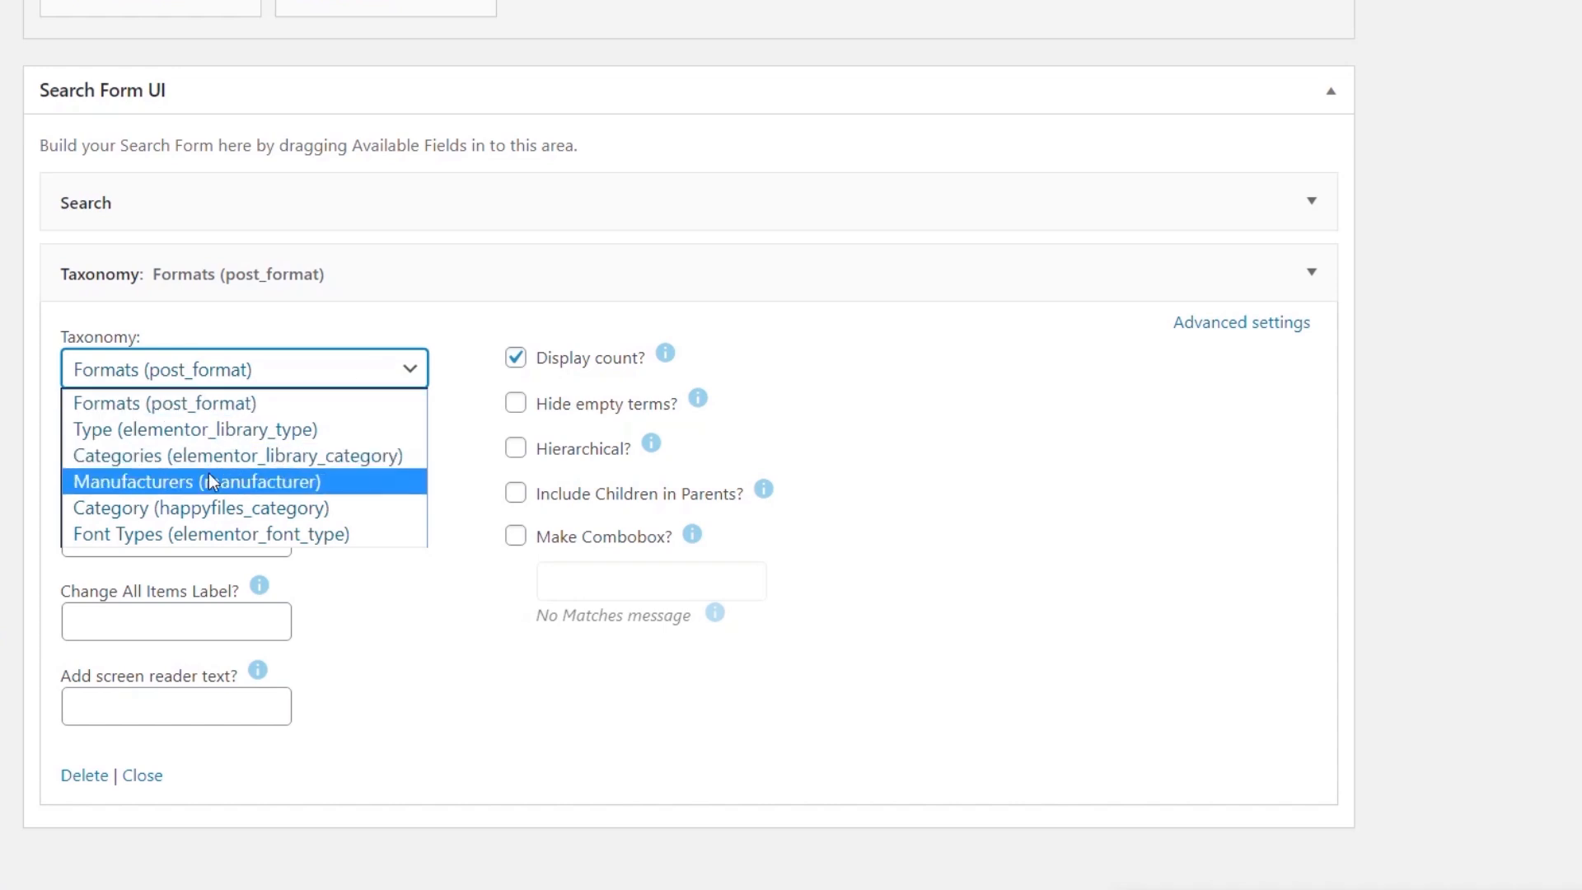
left_click(250, 480)
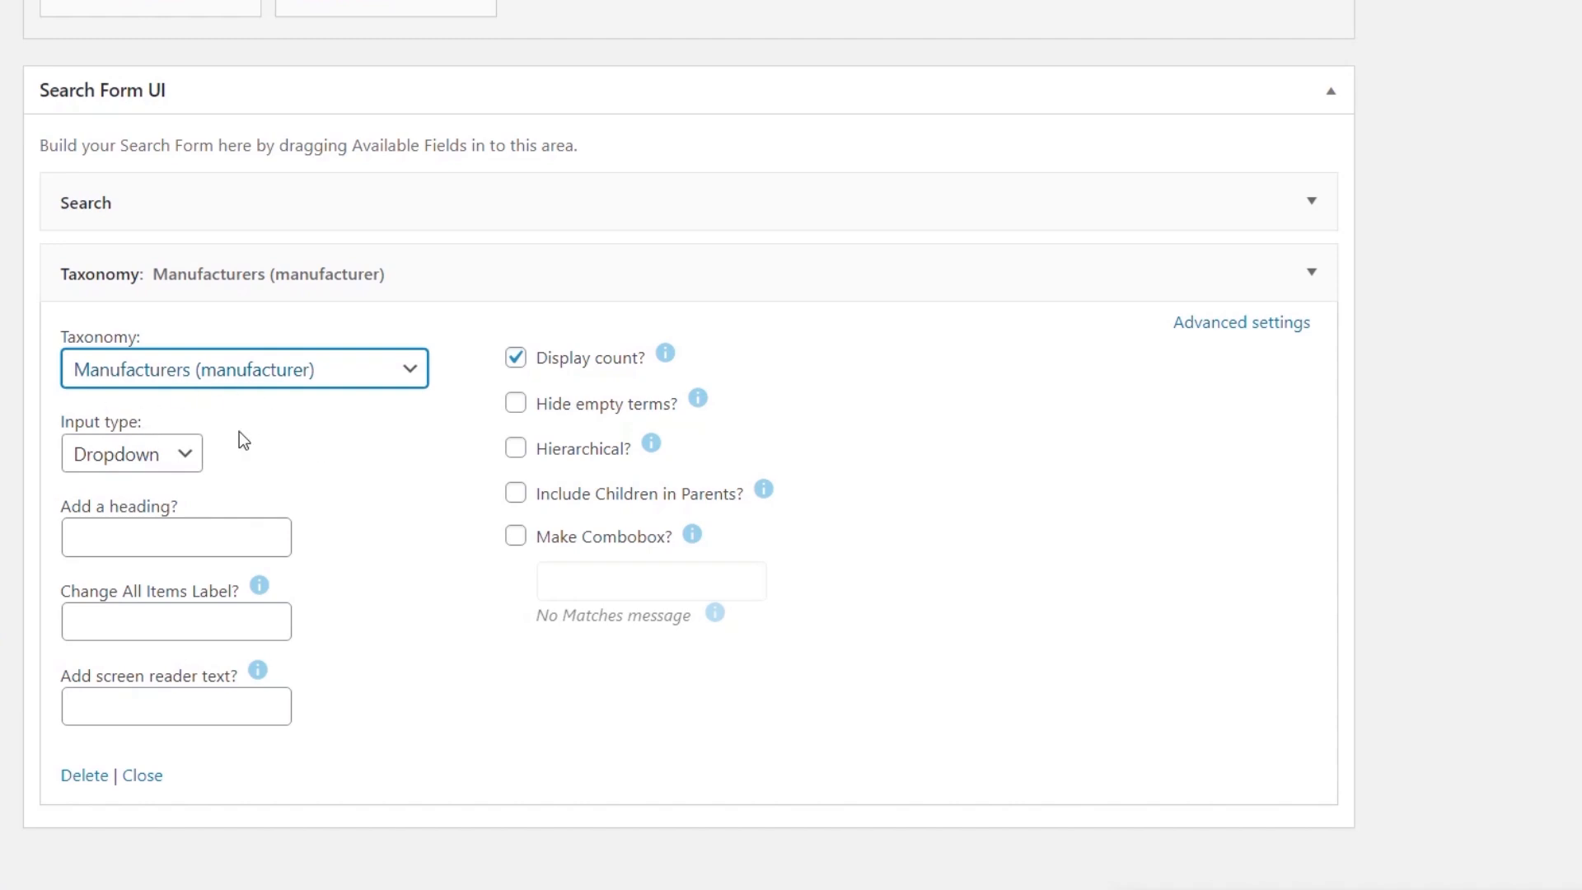
left_click(189, 464)
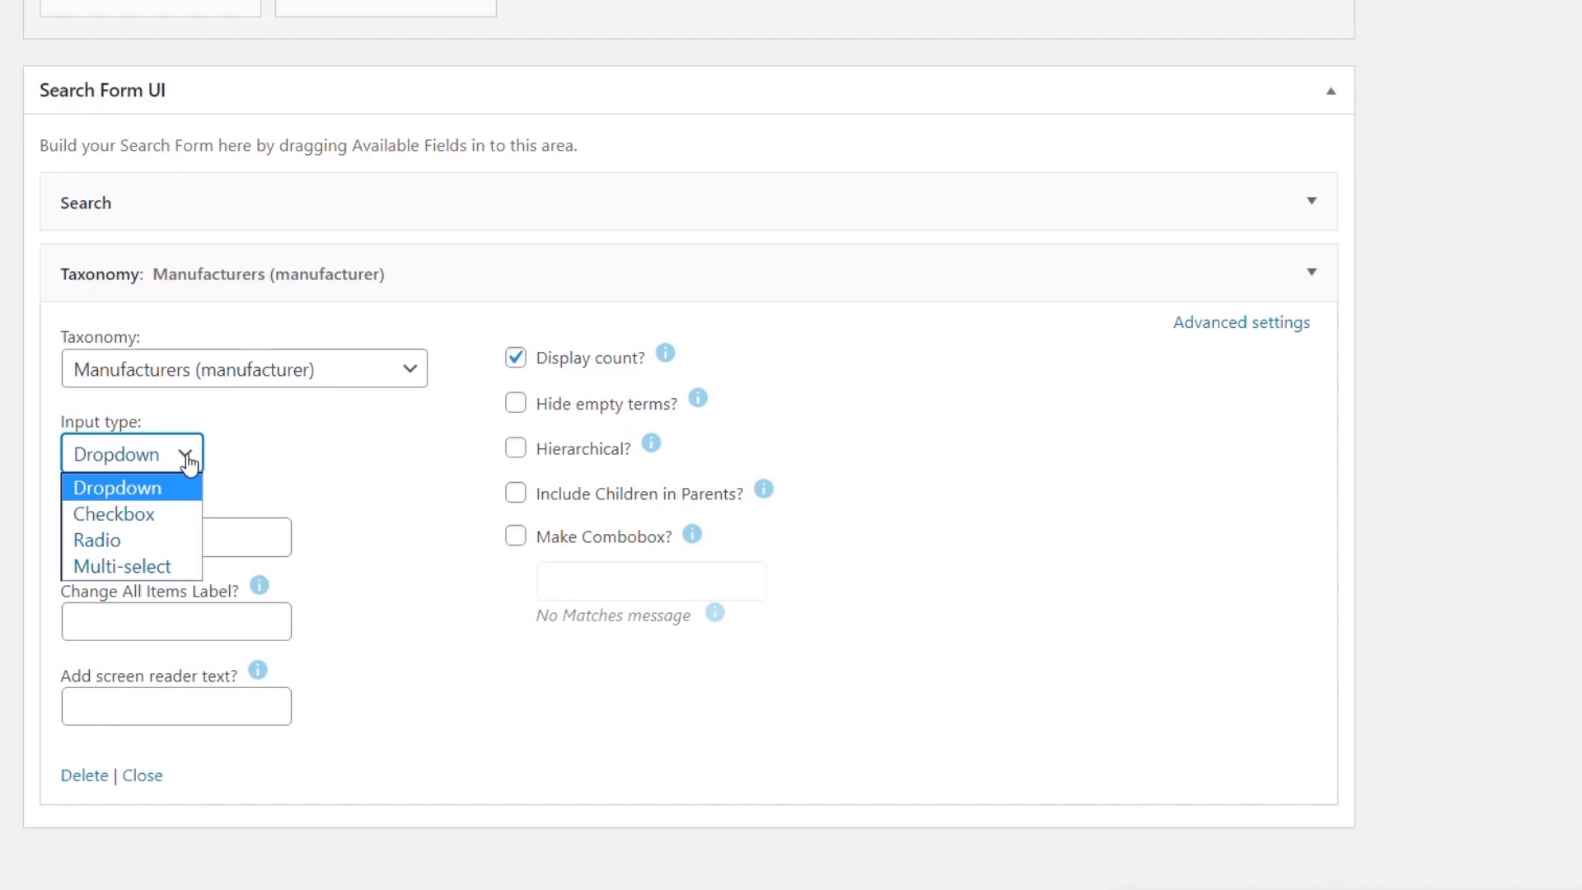
left_click(142, 512)
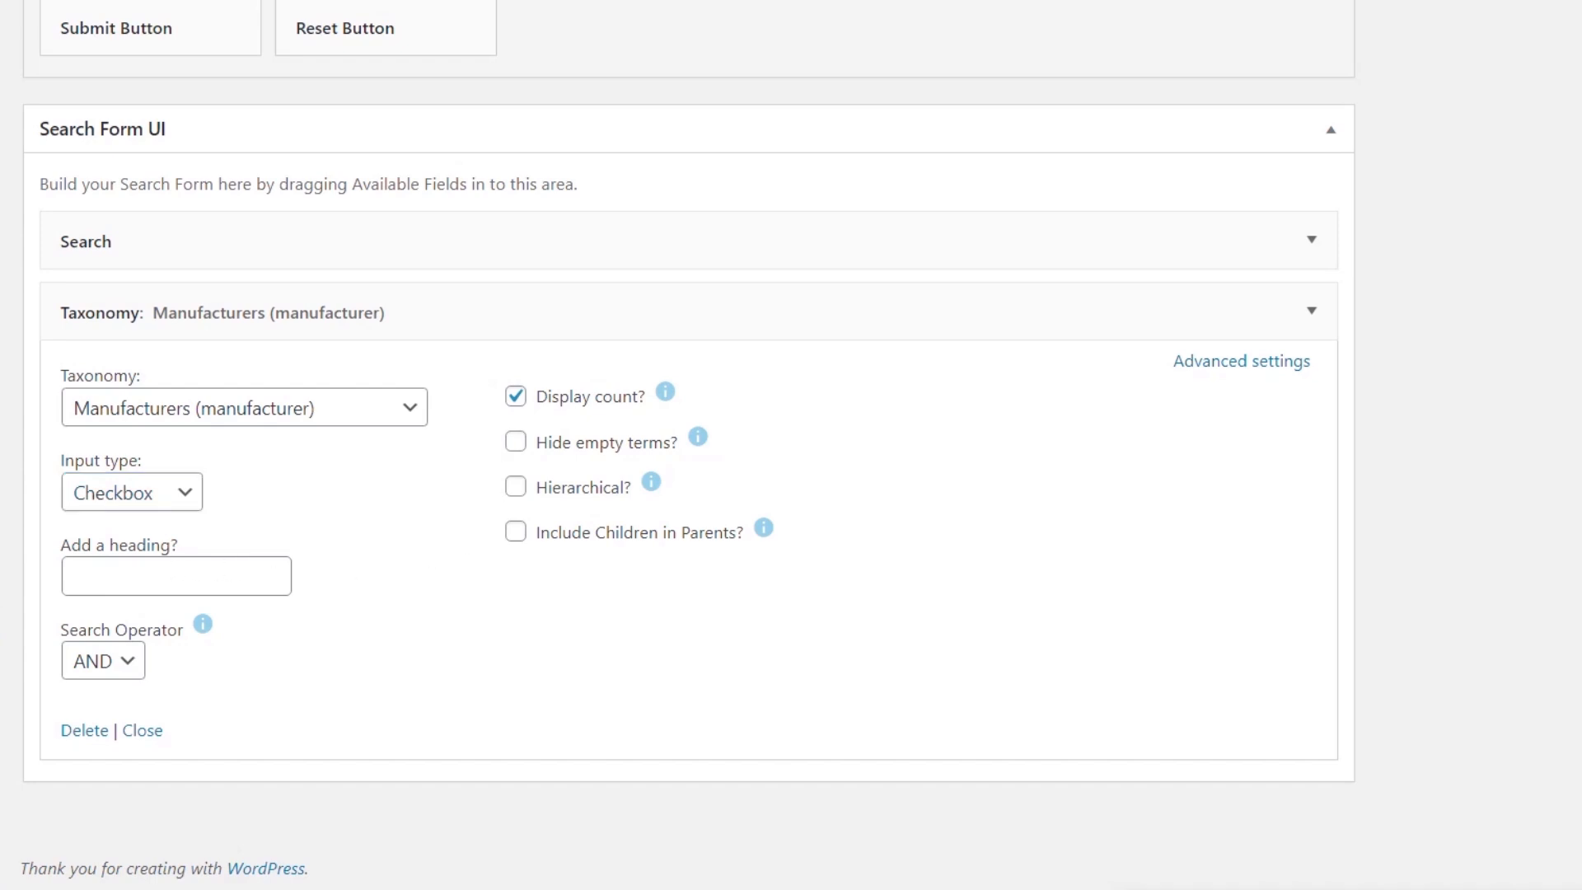
Give the manufacturer taxonomy field the heading "Manufacturers" and set its search operator to OR
left_click(219, 570)
type("Manufacturers")
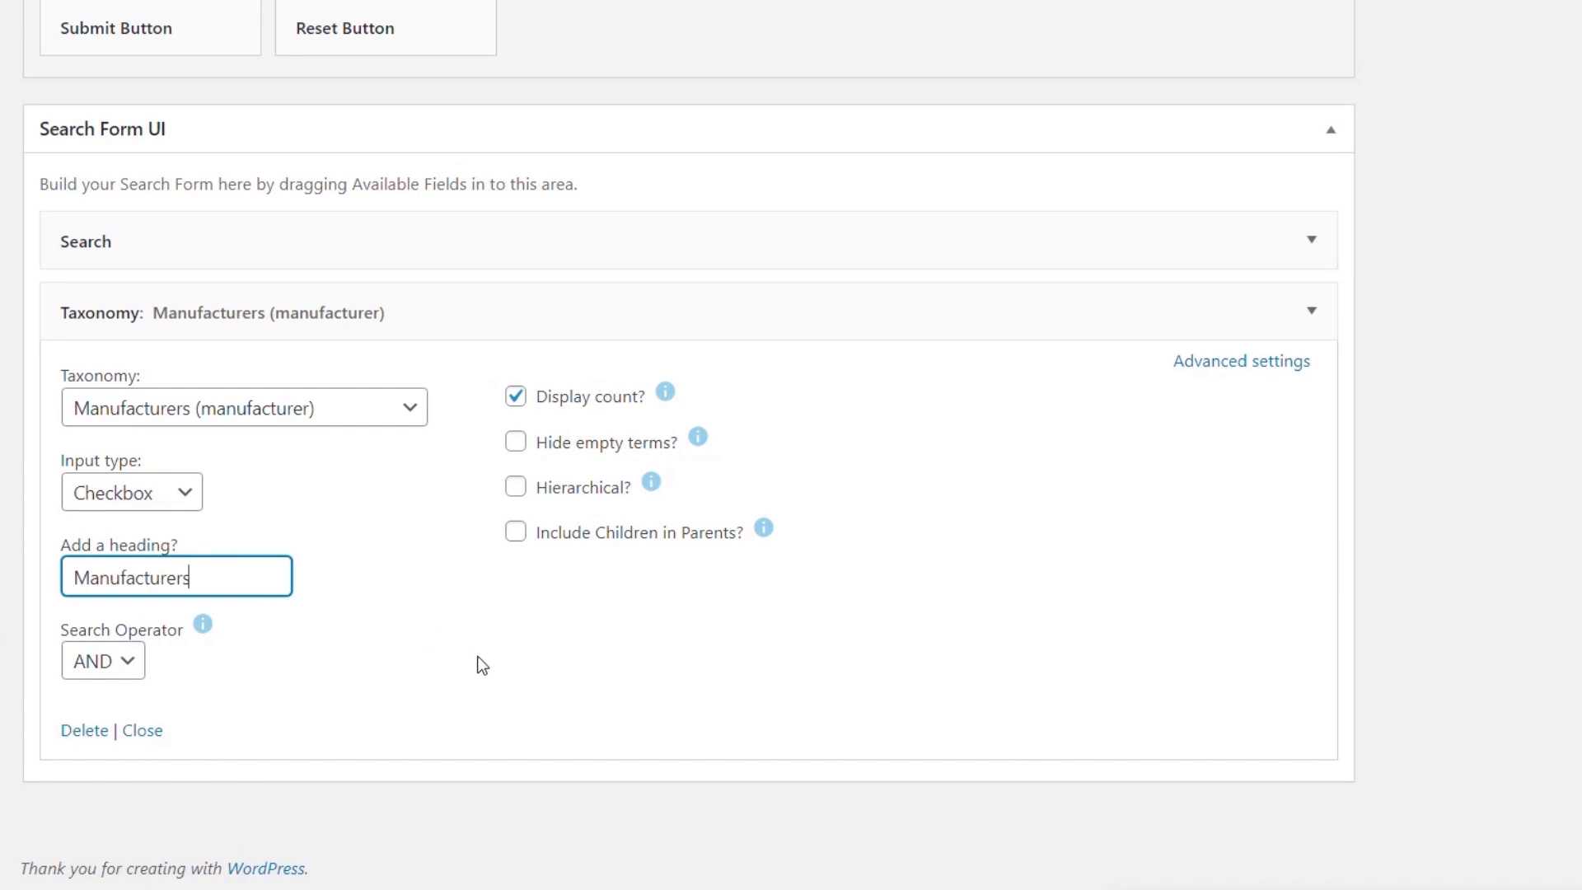
left_click(138, 678)
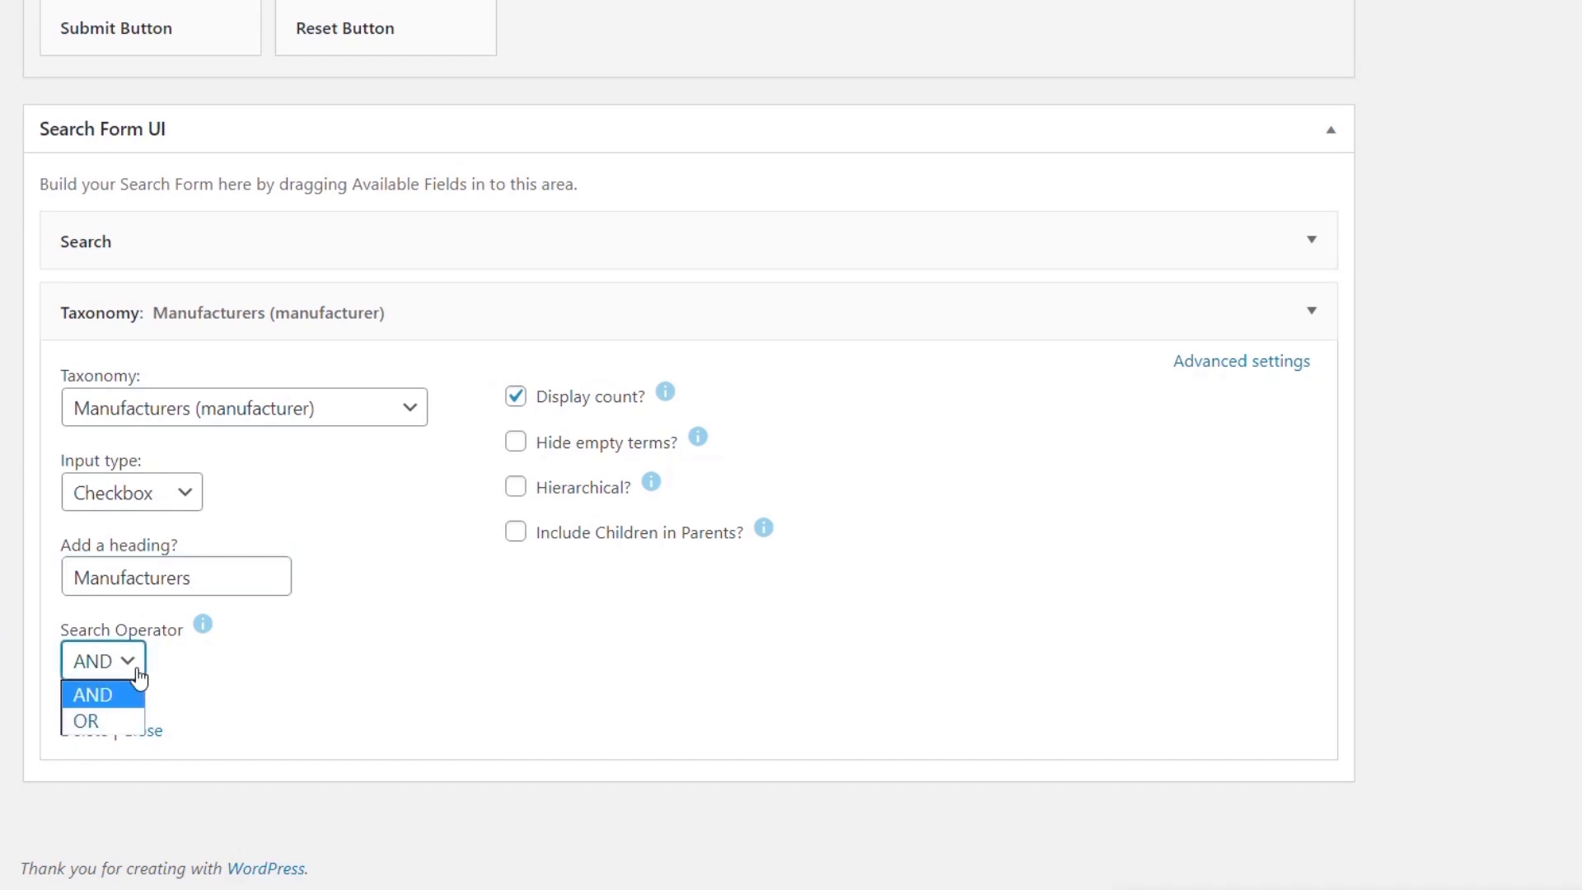
left_click(102, 722)
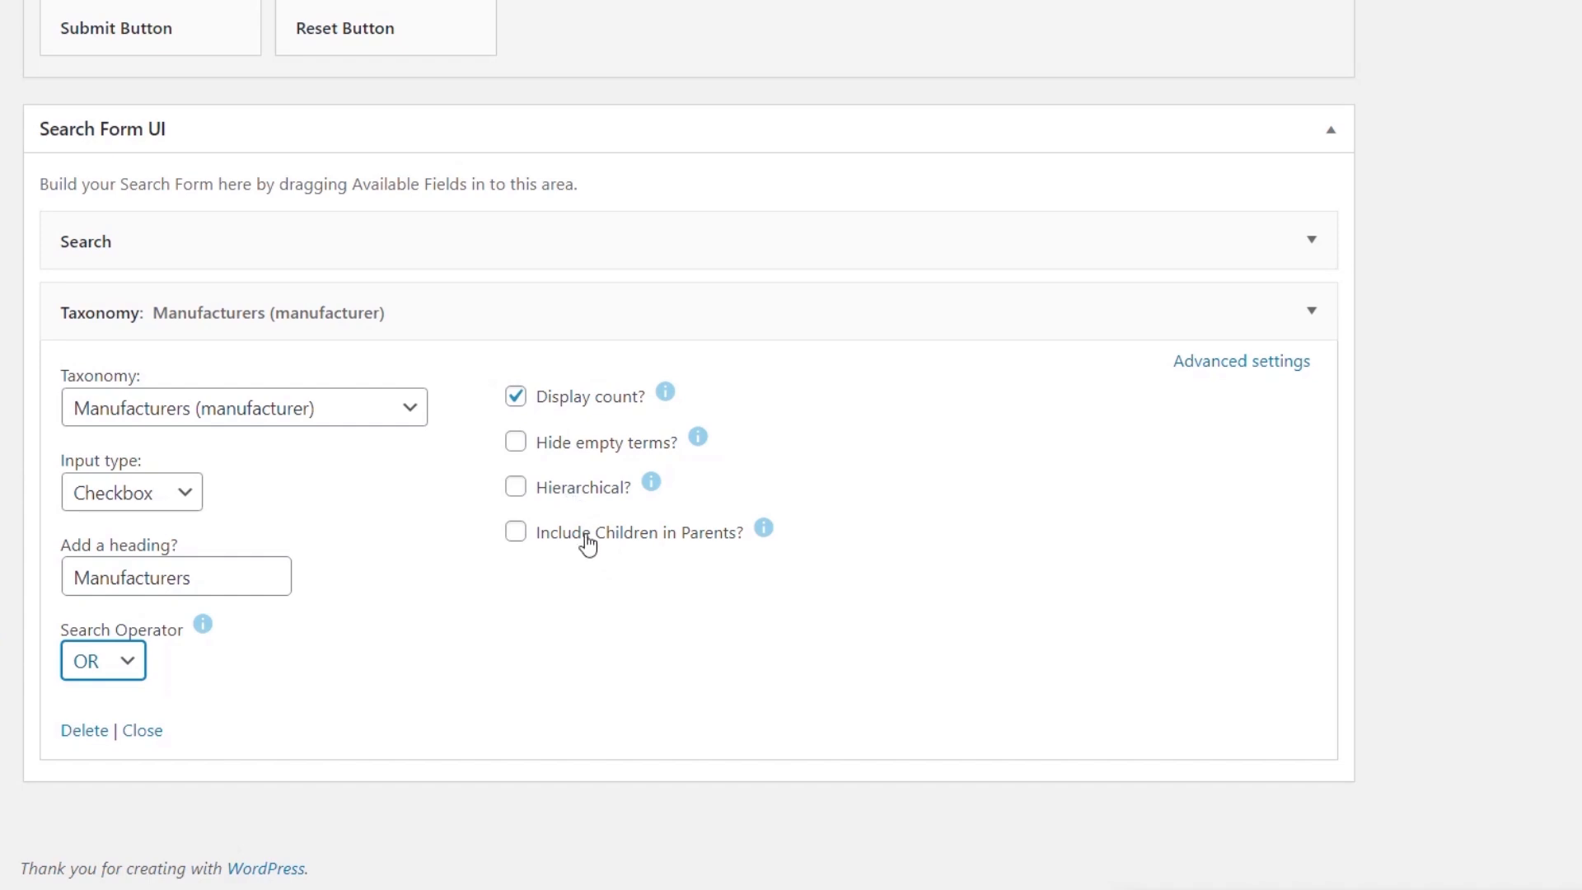
Review the Manufacturers field's count and empty-term options and its advanced term ordering choices, and collapse the field
mouse_move(702, 442)
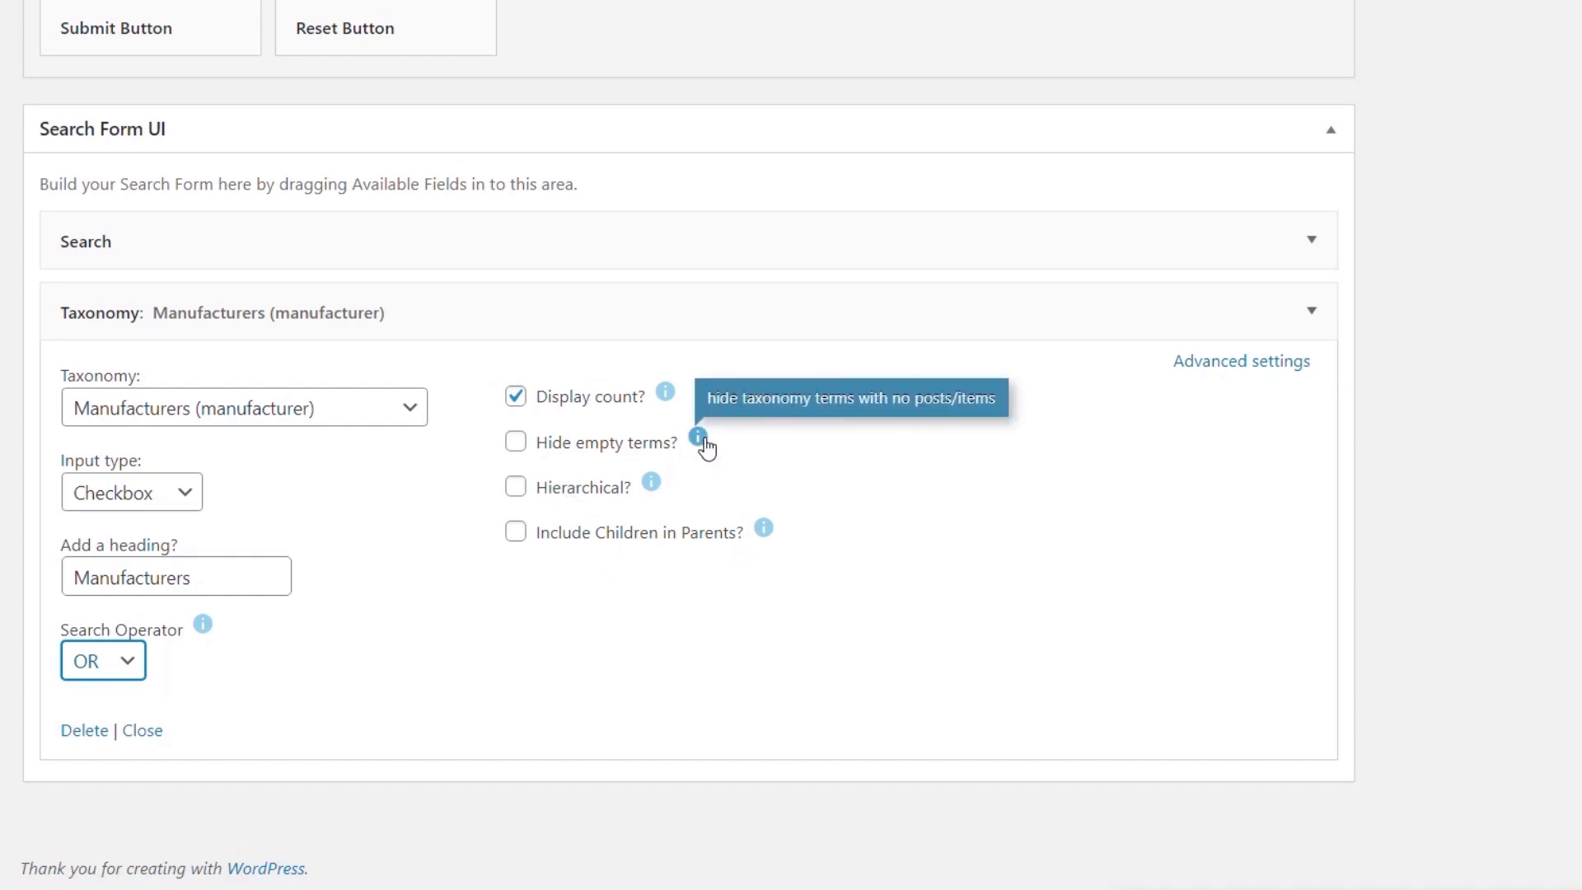
mouse_move(667, 404)
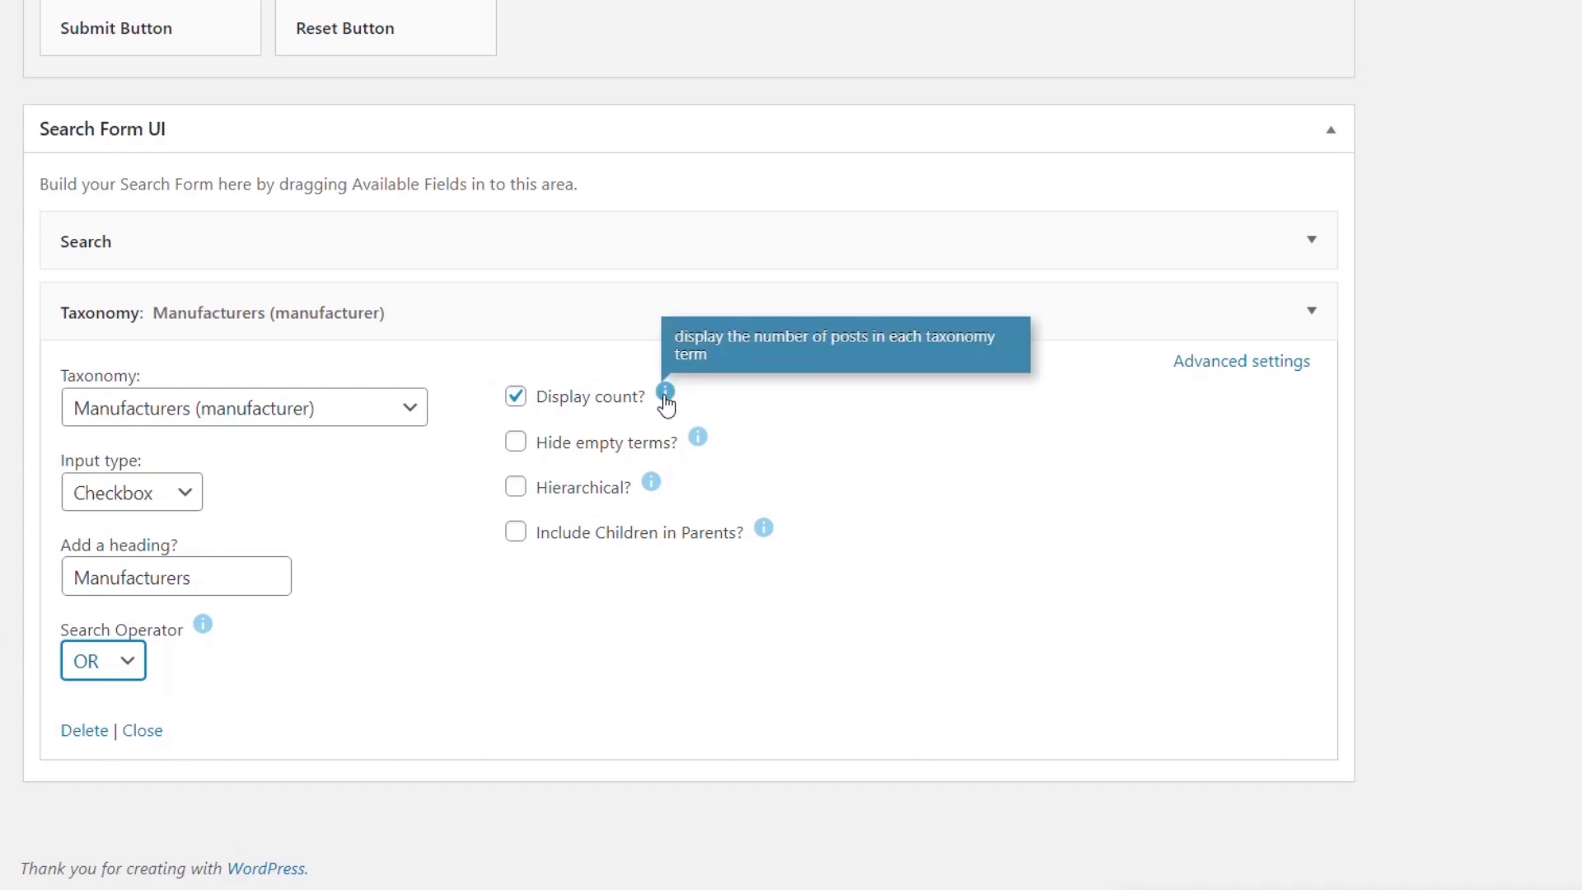
left_click(1245, 368)
scroll(1245, 371, "down", 1)
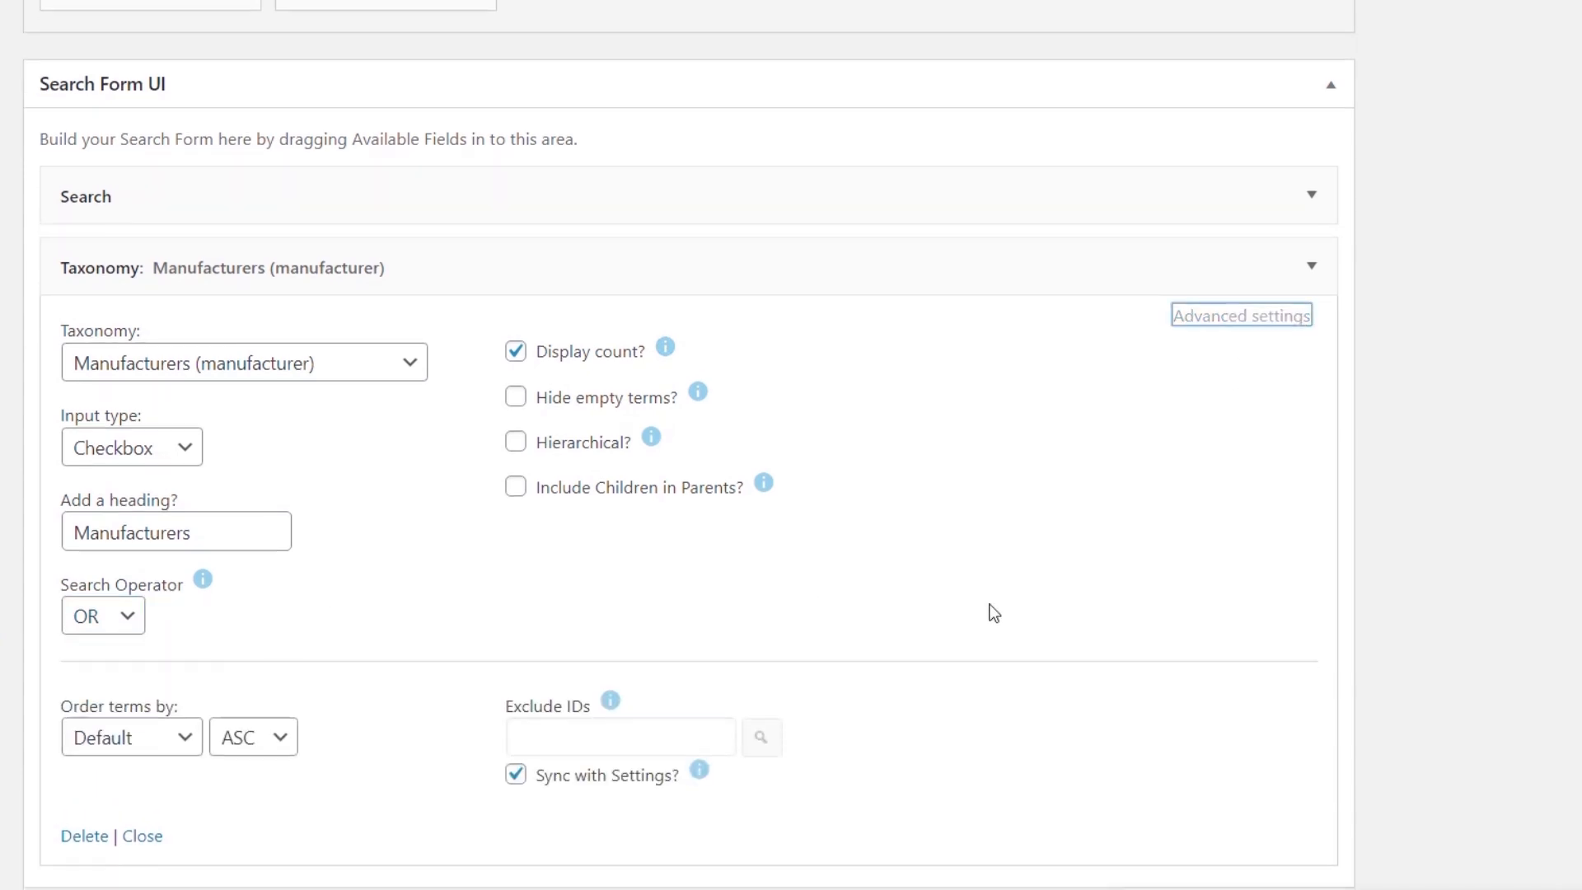
scroll(993, 612, "down", 2)
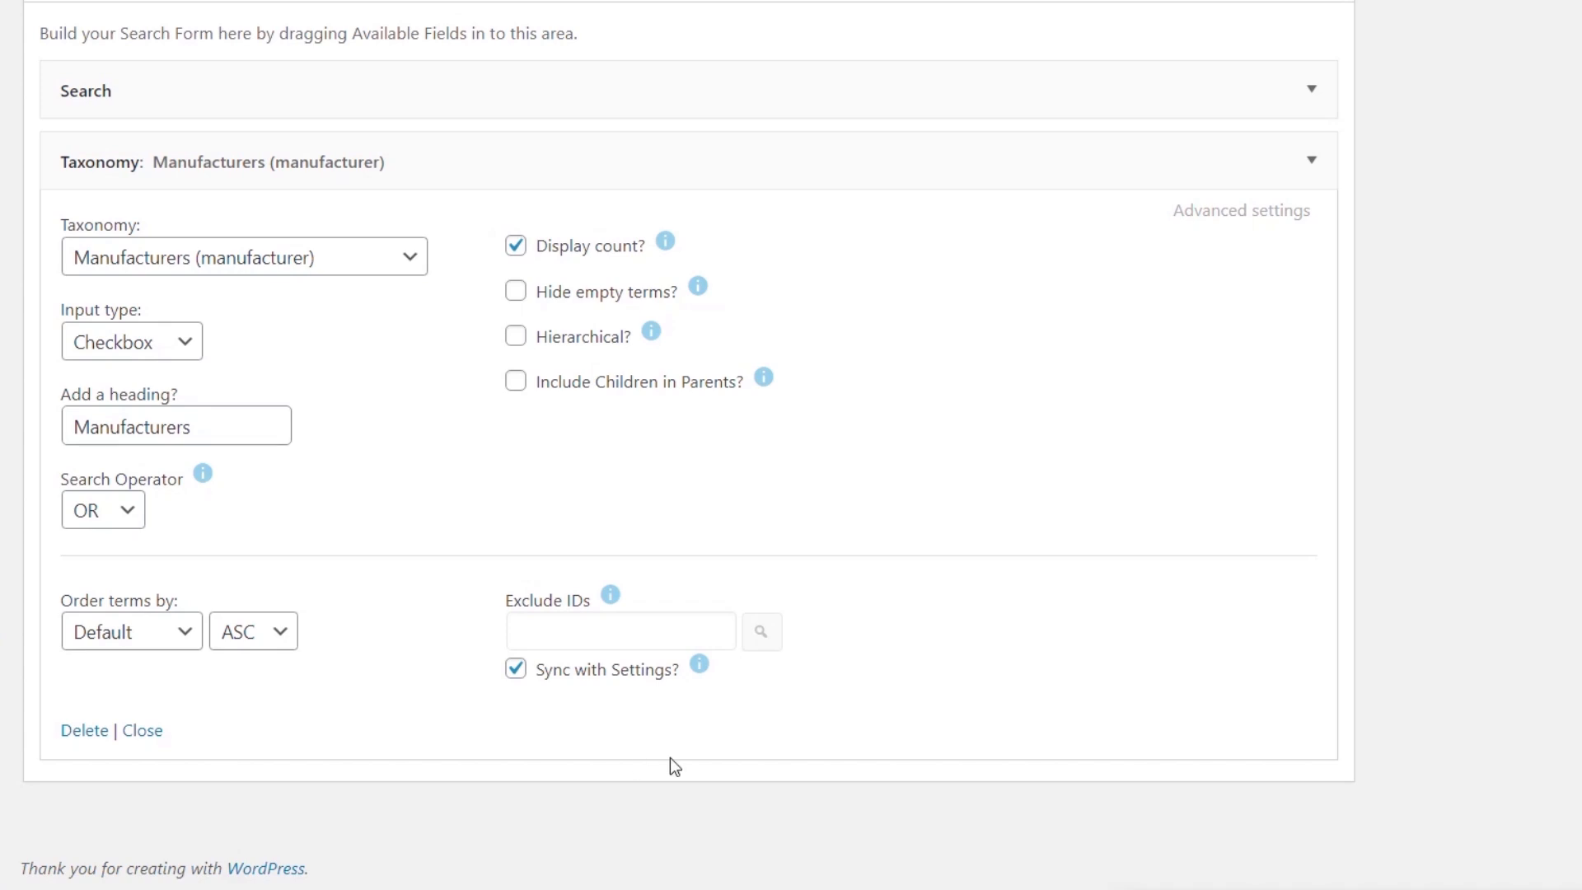
left_click(145, 647)
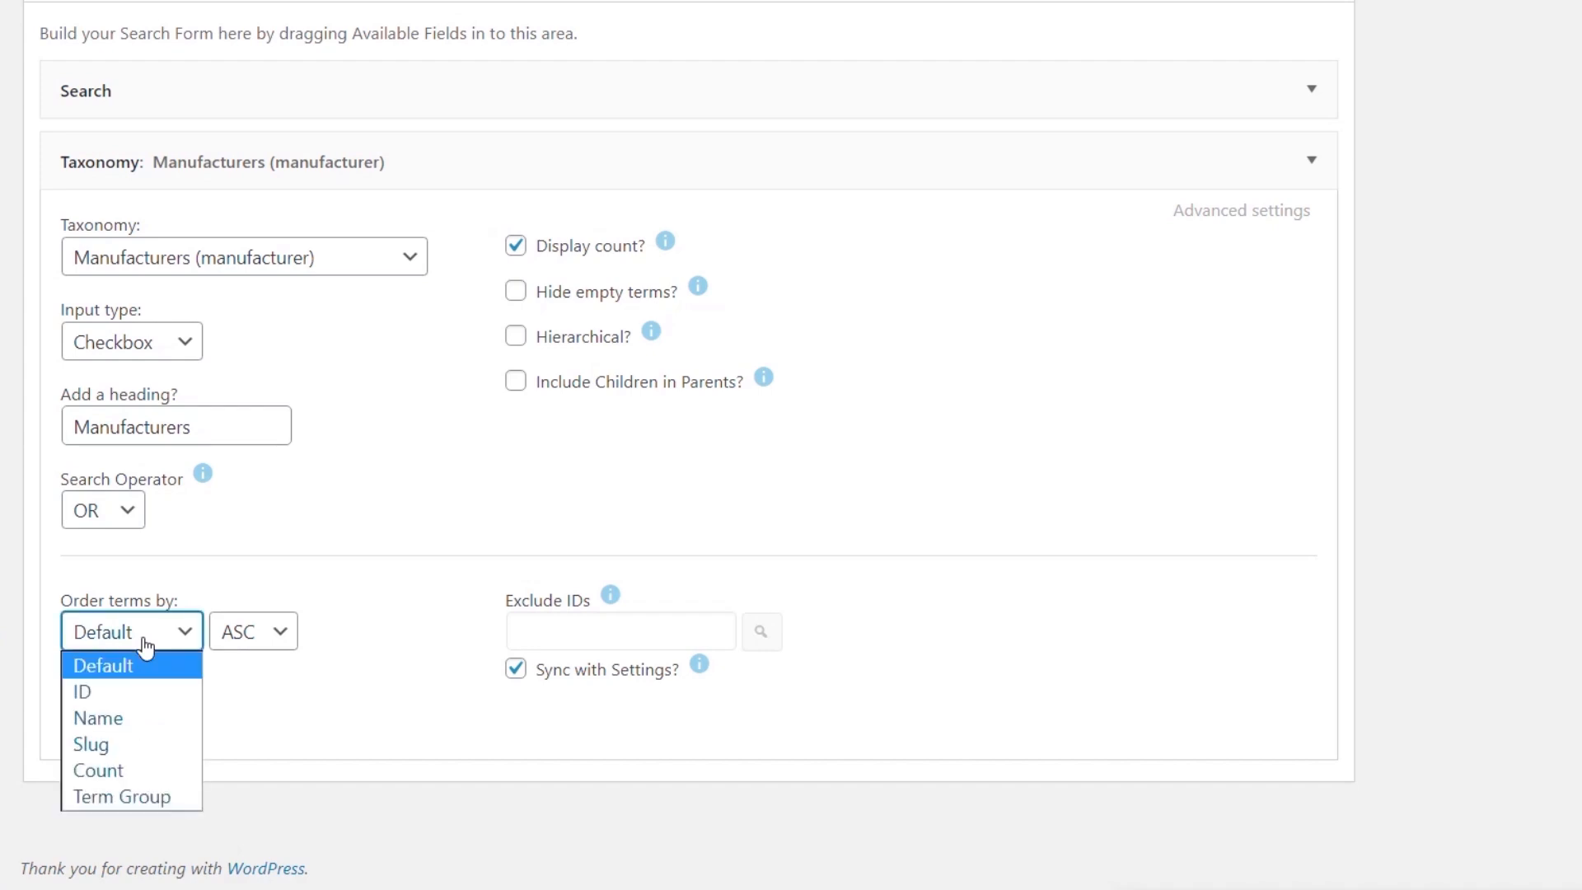
left_click(402, 725)
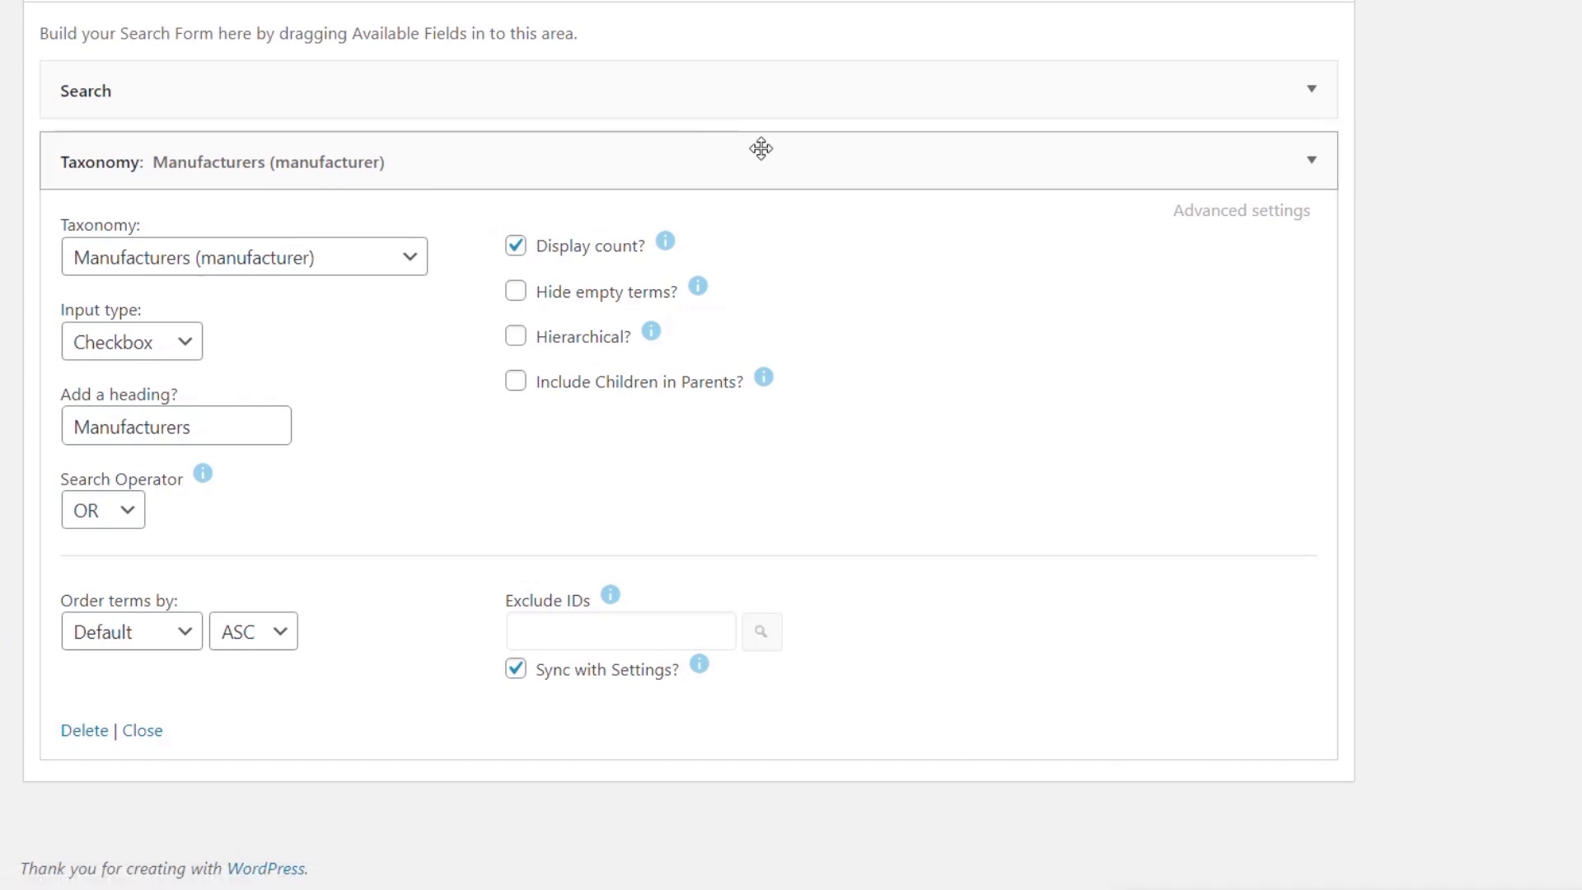
left_click(1312, 166)
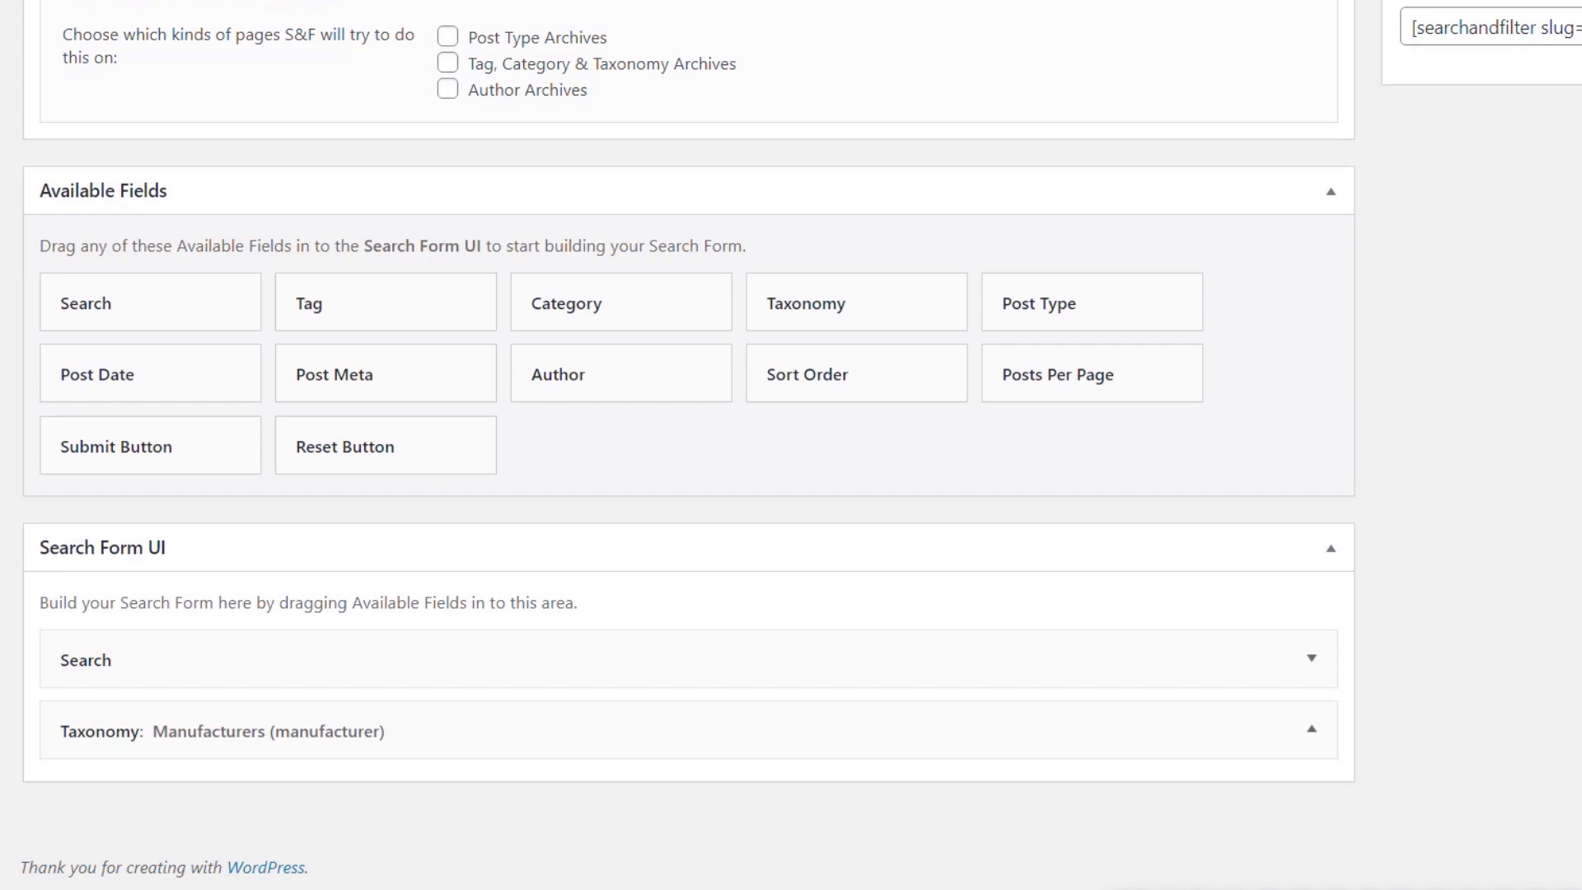
Add a Post Meta field below the Manufacturers taxonomy and configure it as a Number field with the Range - Slider input type
scroll(767, 438, "up", 5)
scroll(742, 448, "down", 5)
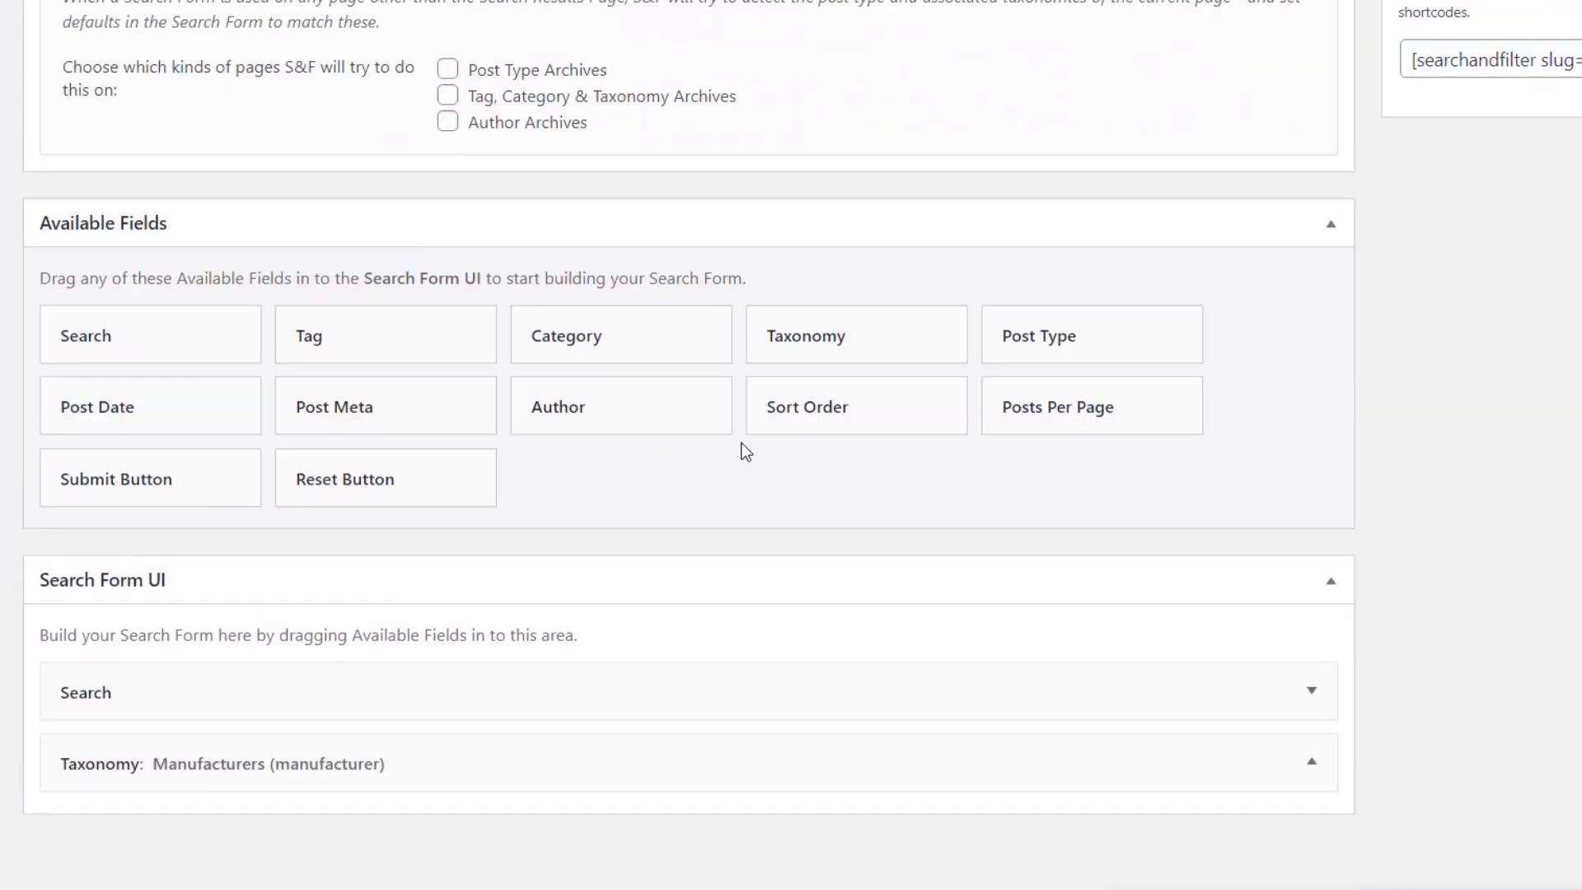
left_click_drag(368, 383, 375, 825)
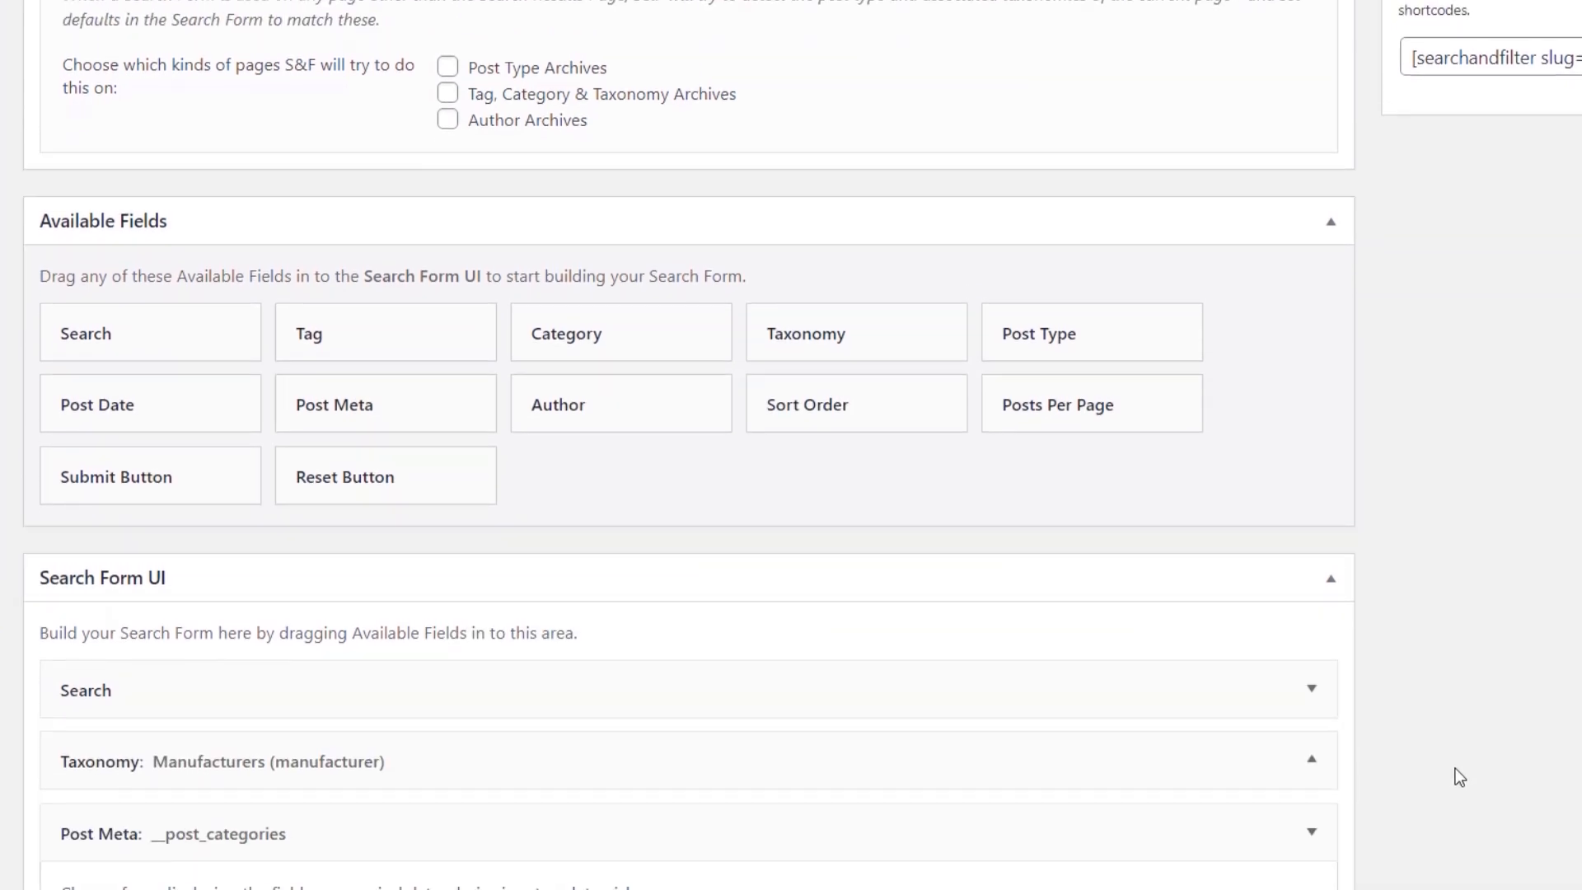
scroll(1465, 788, "down", 8)
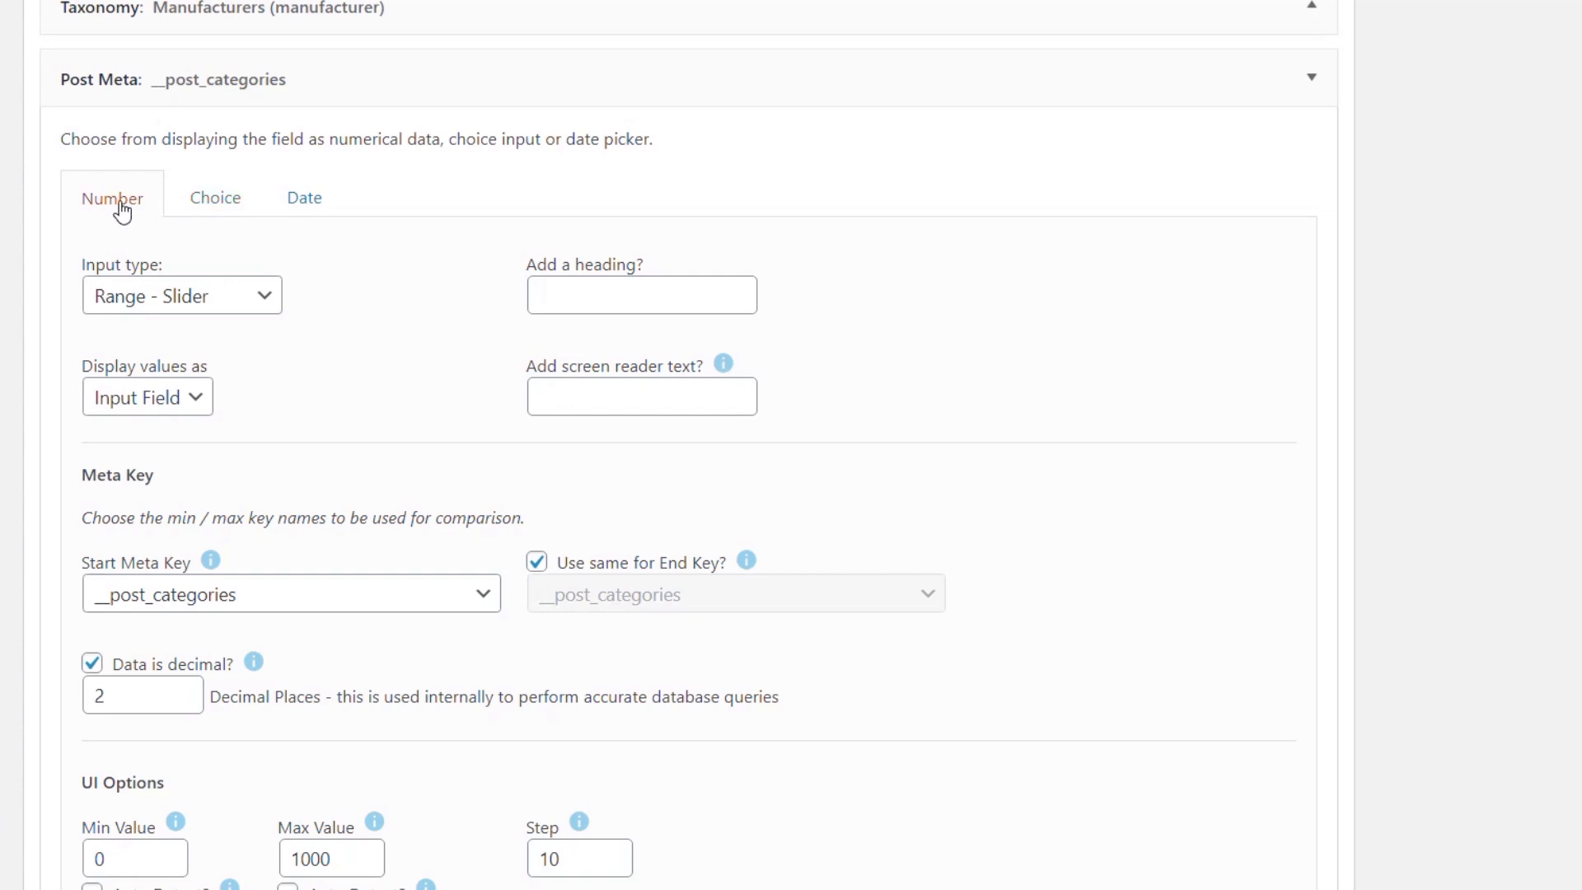
left_click(186, 206)
left_click(294, 208)
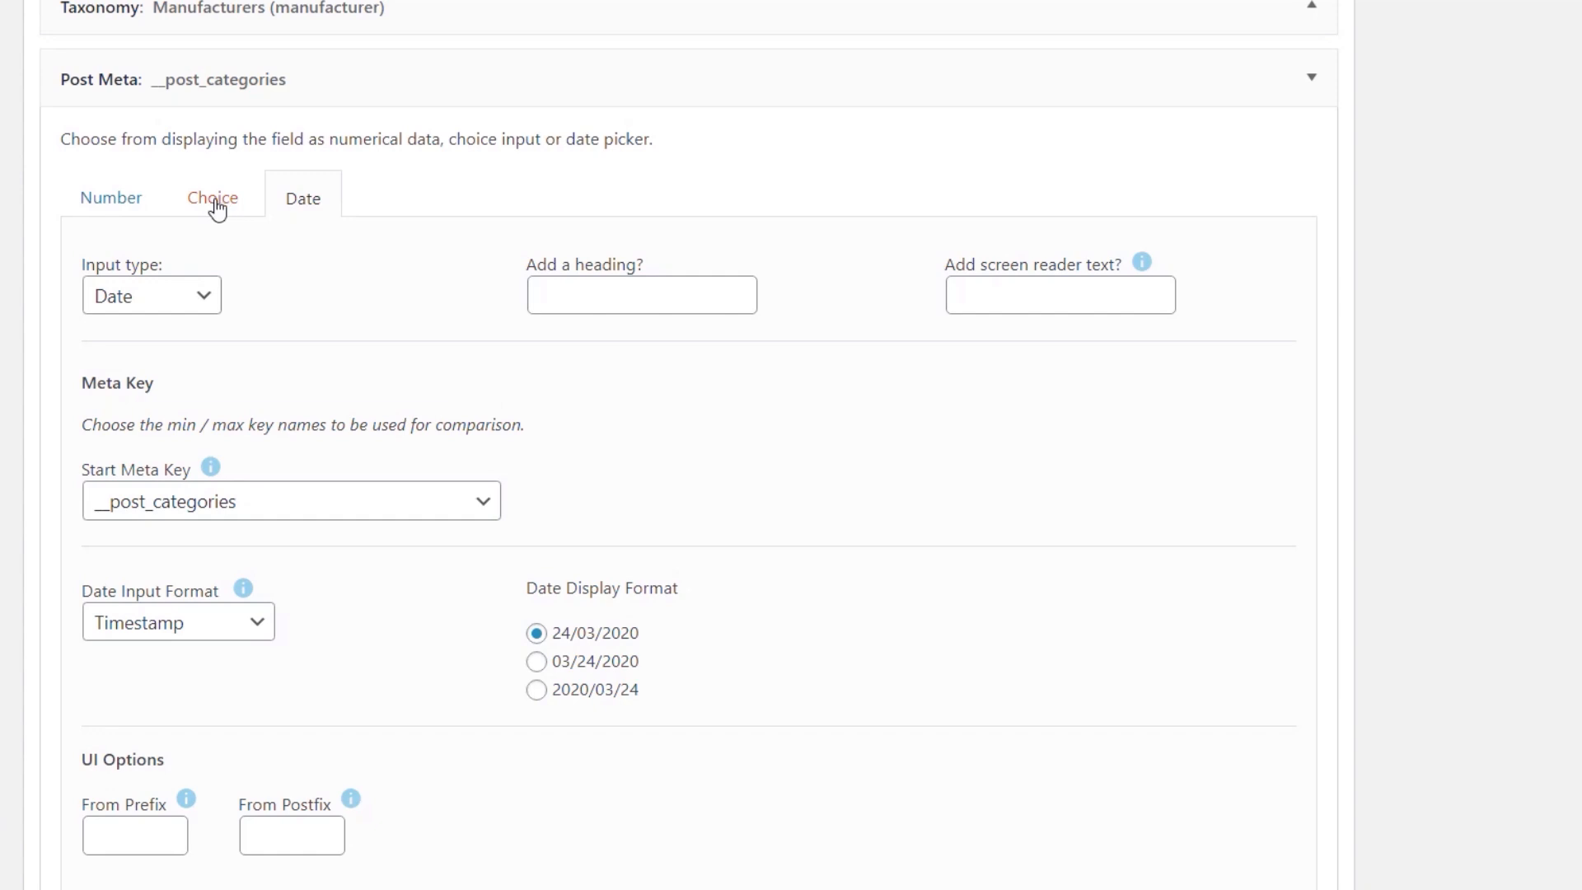
left_click(108, 209)
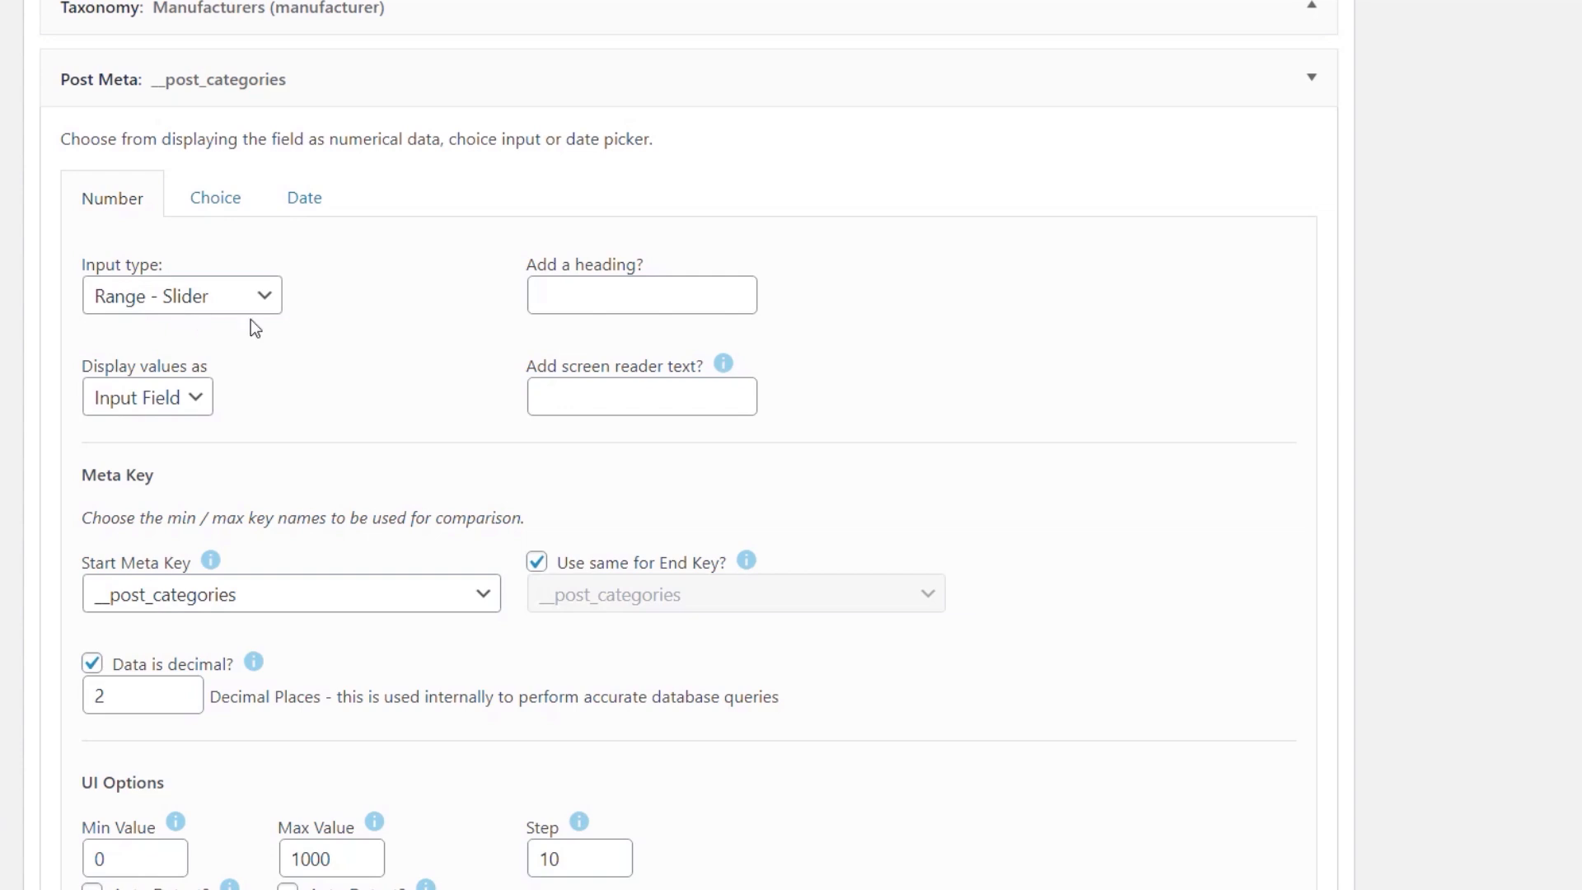
left_click(273, 304)
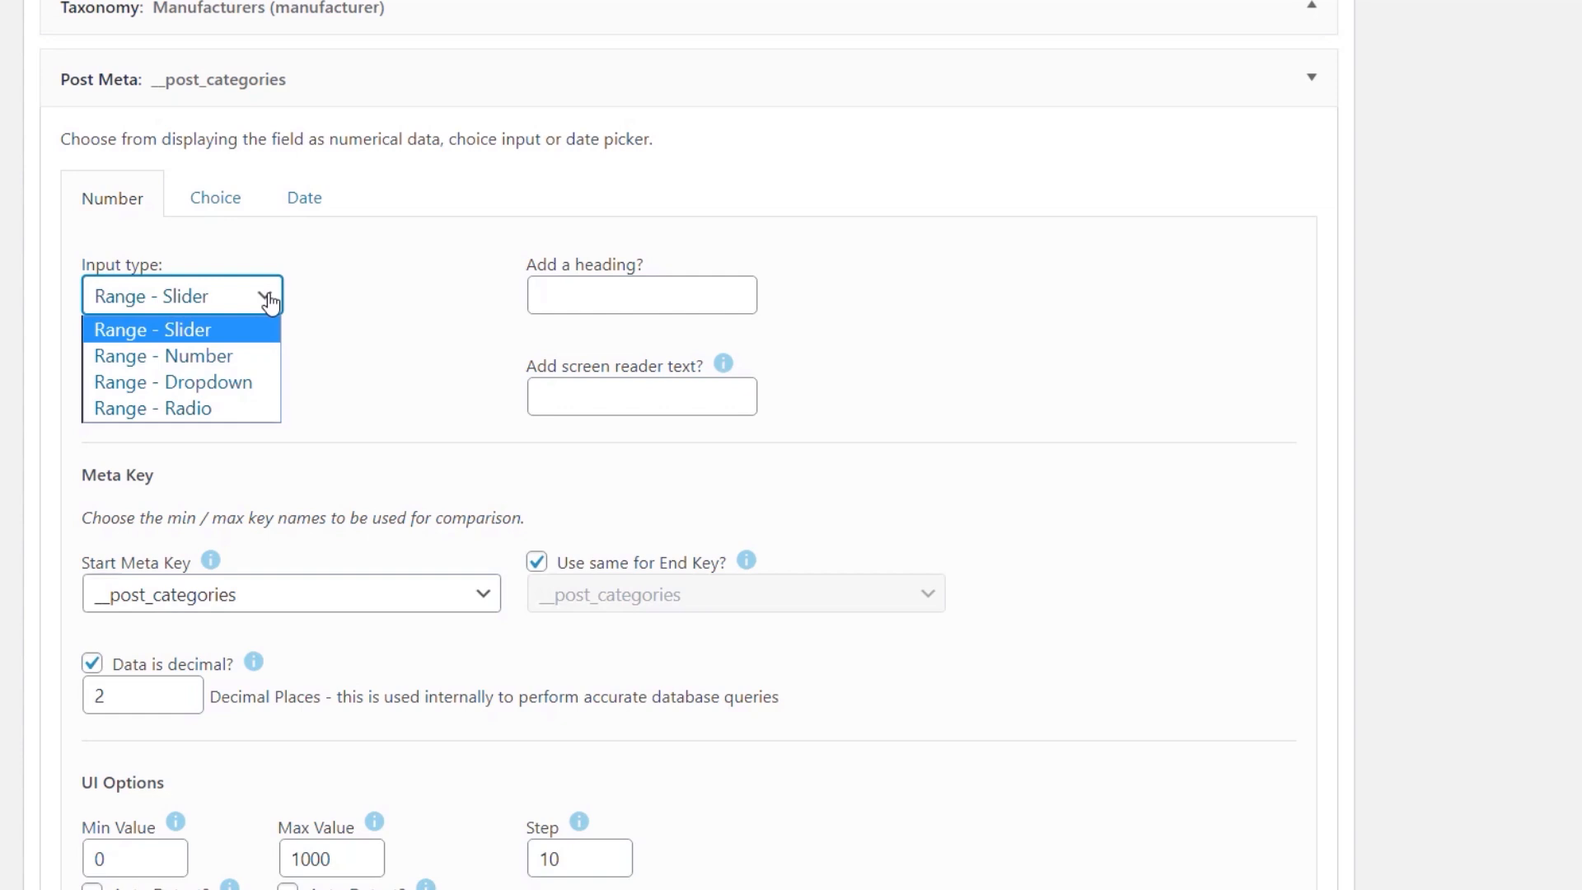
left_click(191, 332)
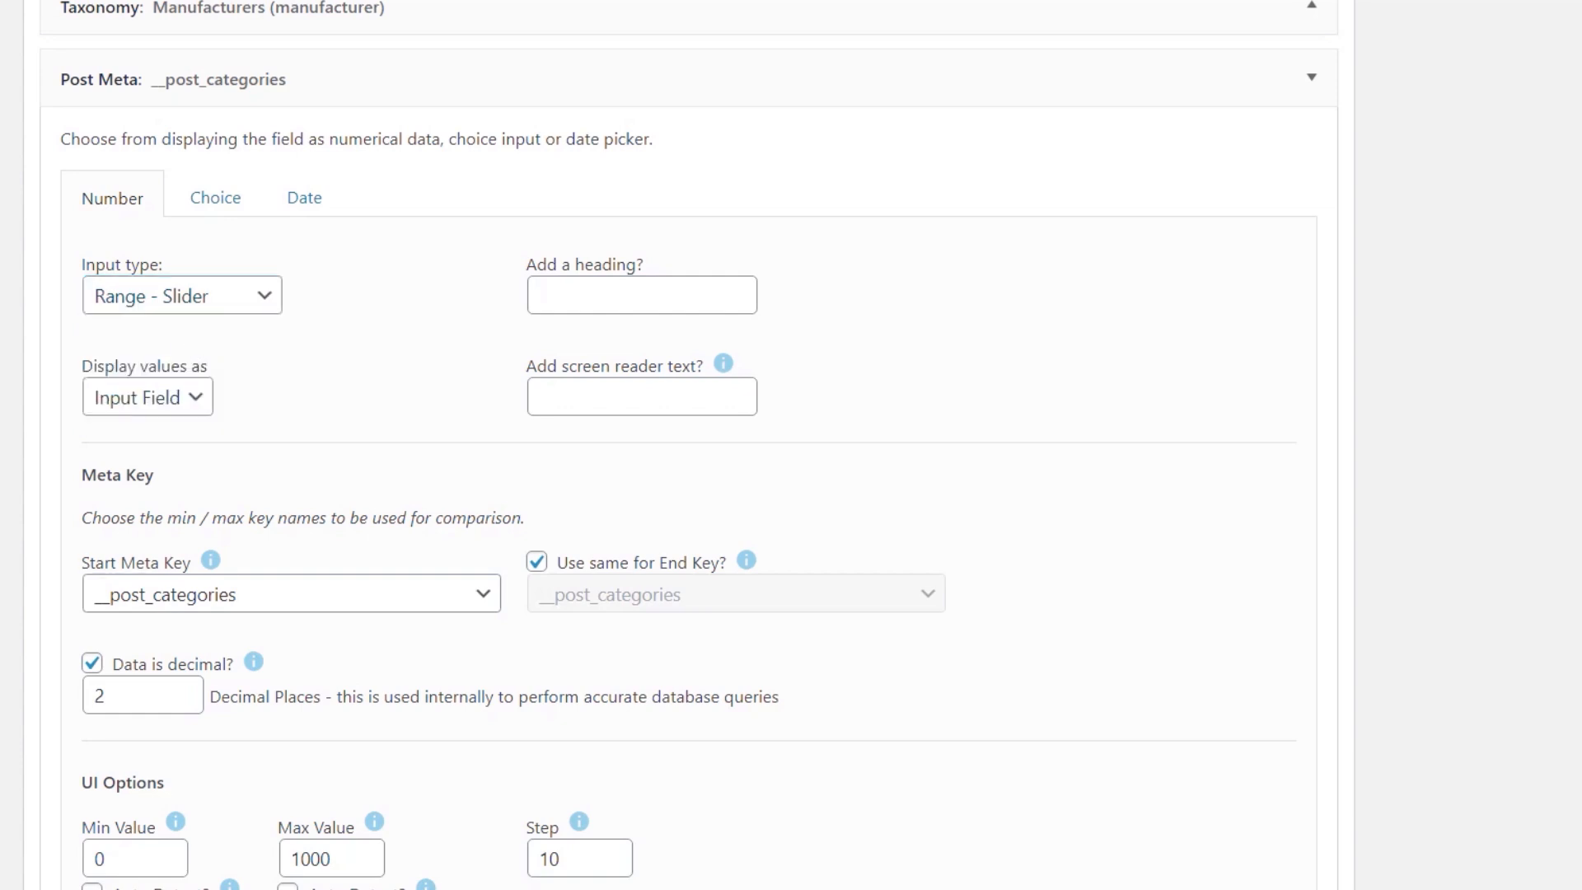
Give the slider the heading "Price Range", display its values as Plain Text, and set its screen reader text to "Price Range Slider"
left_click(655, 284)
type("Price Range")
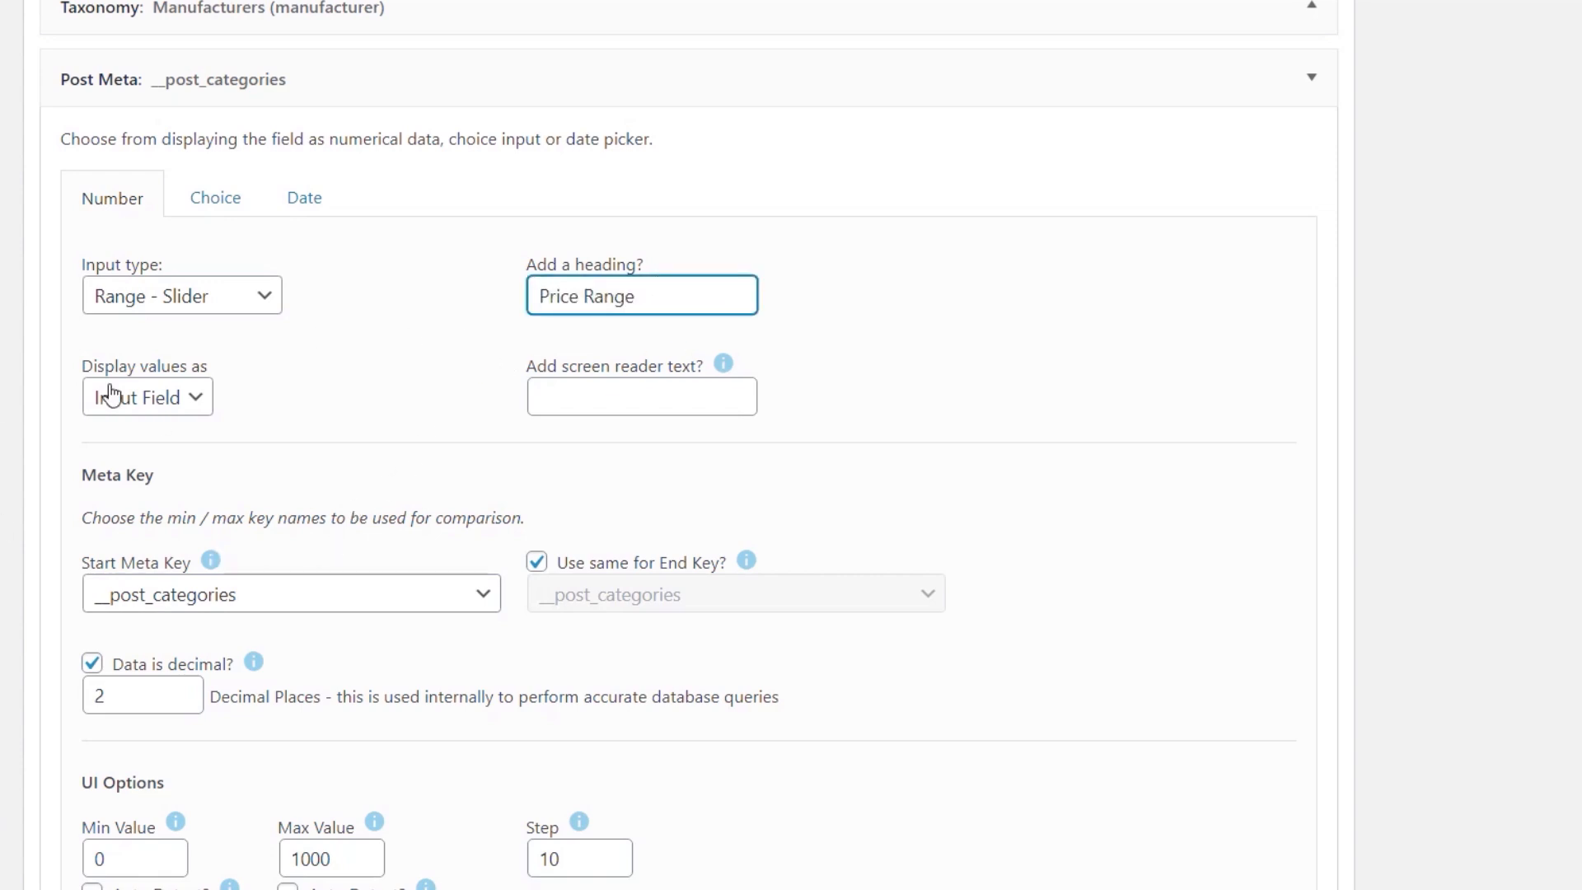
left_click(201, 405)
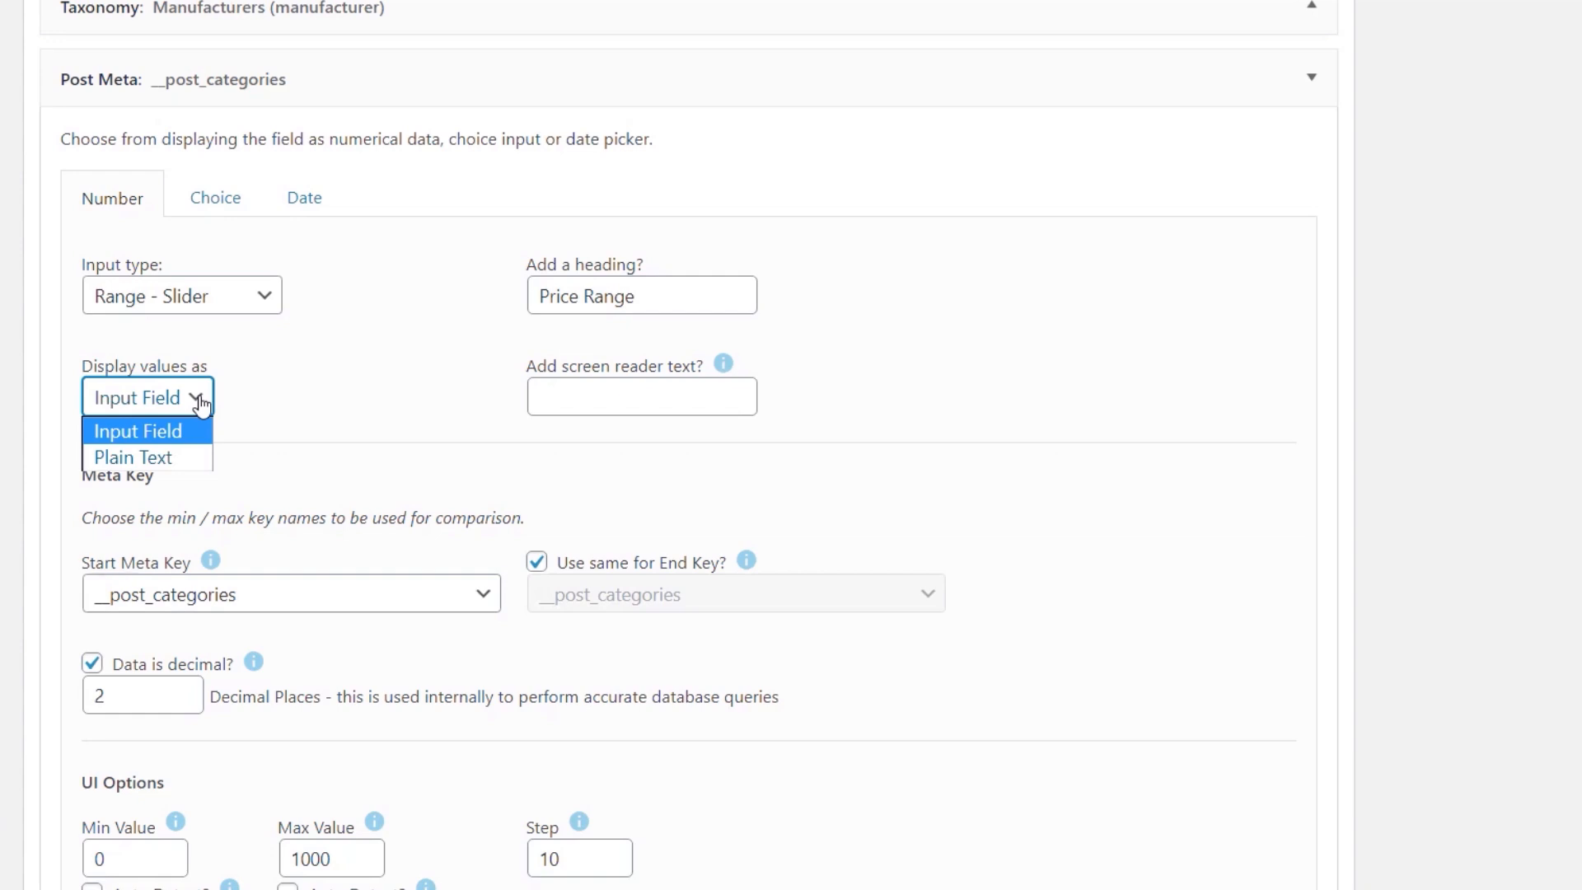
left_click(162, 459)
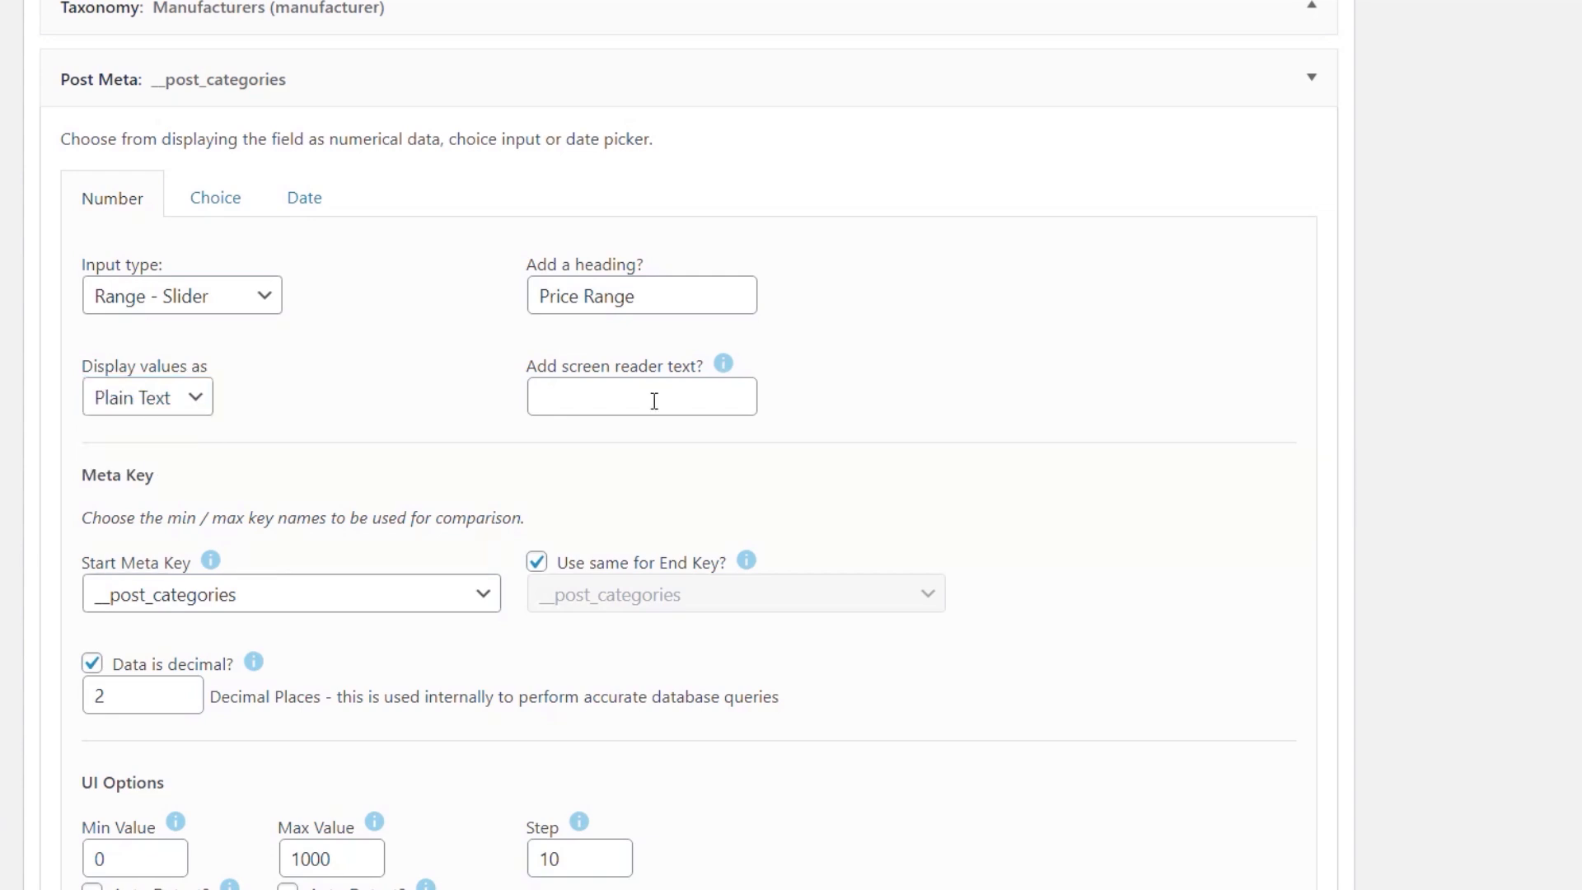
left_click(655, 401)
type("Price Range Slider")
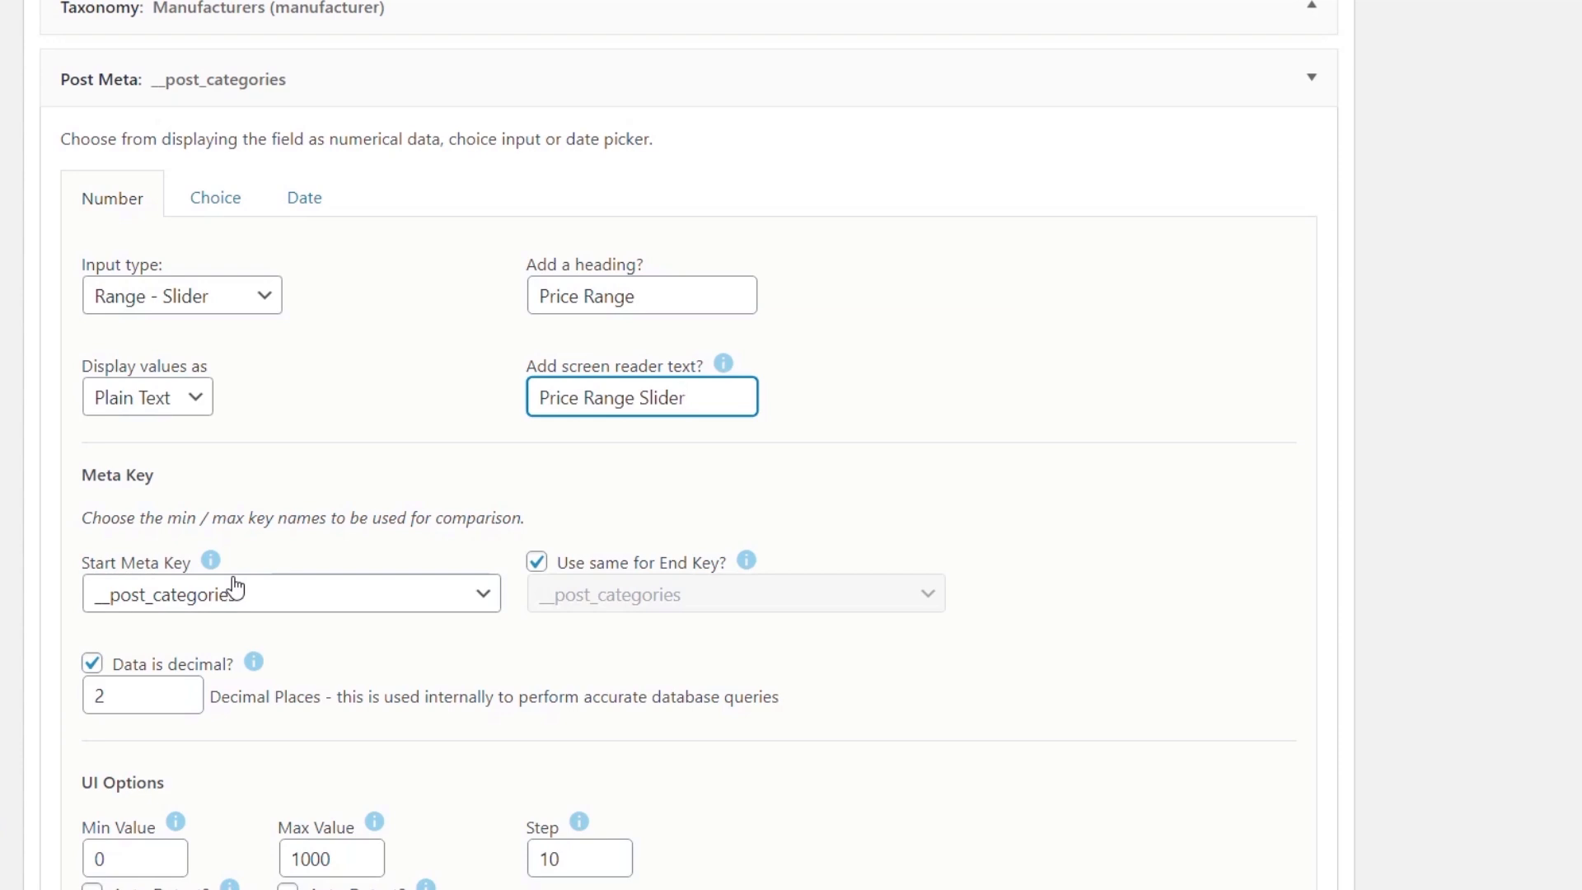
Set the price range slider's start meta key to vehicle_price
scroll(236, 587, "down", 2)
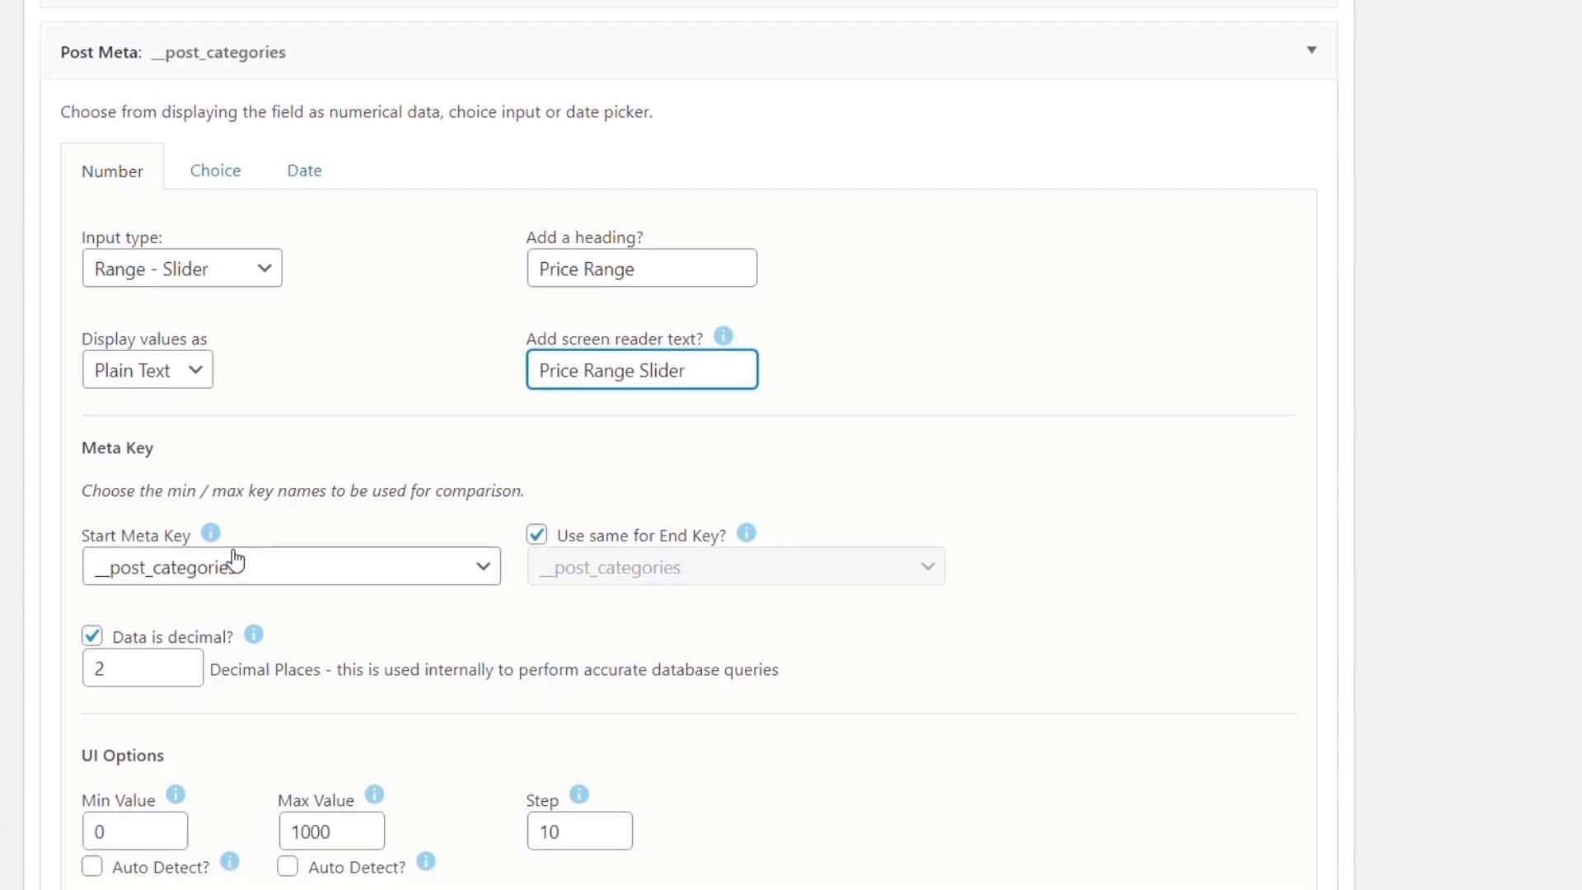
left_click(414, 420)
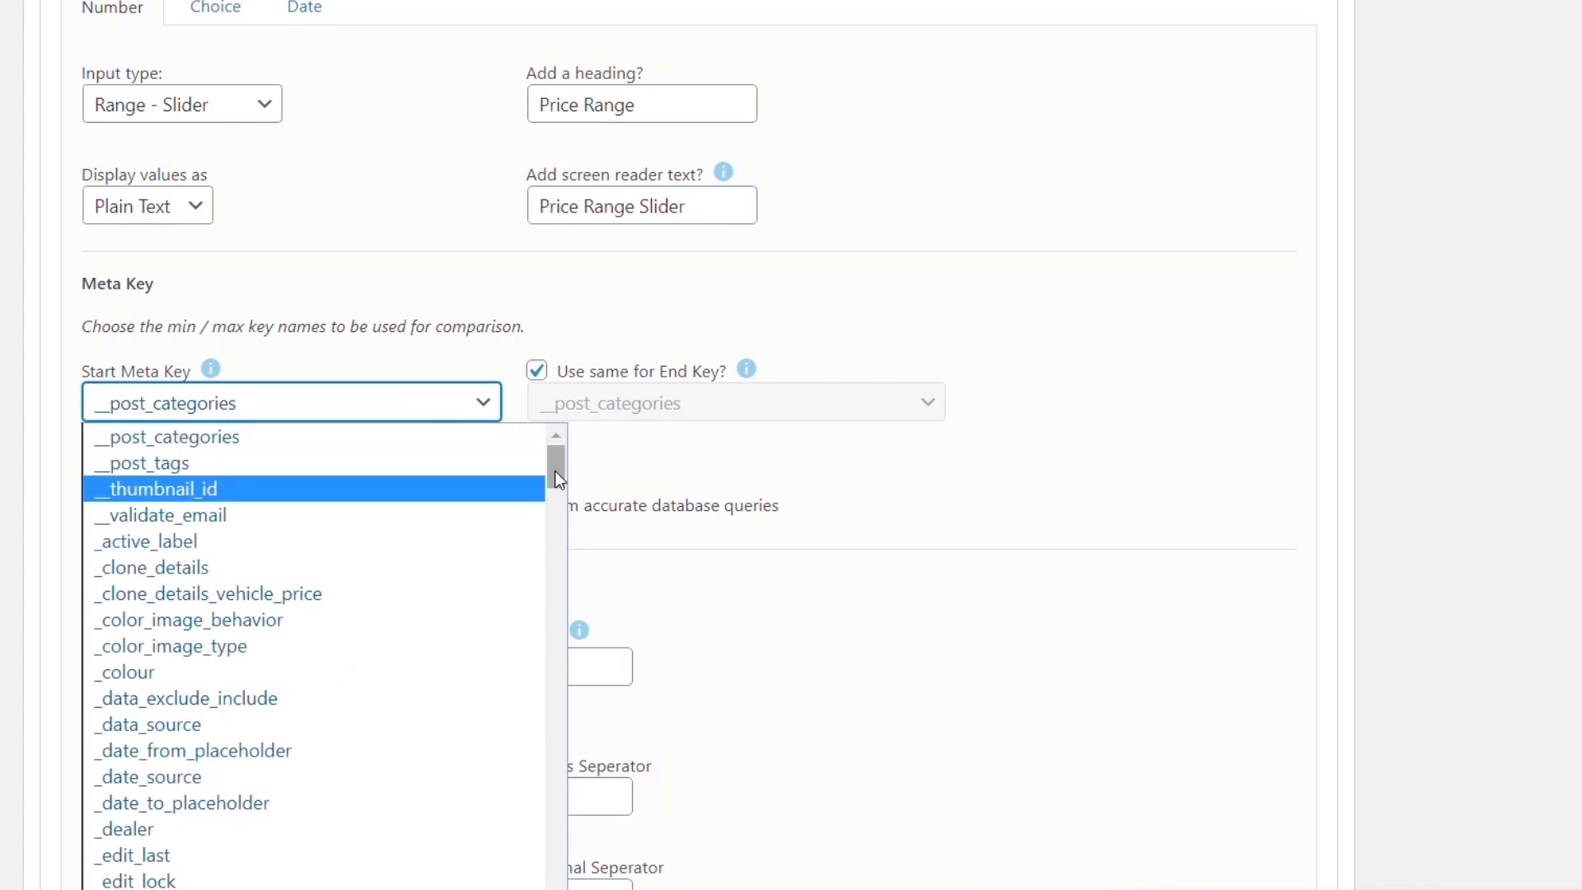
left_click_drag(555, 471, 582, 889)
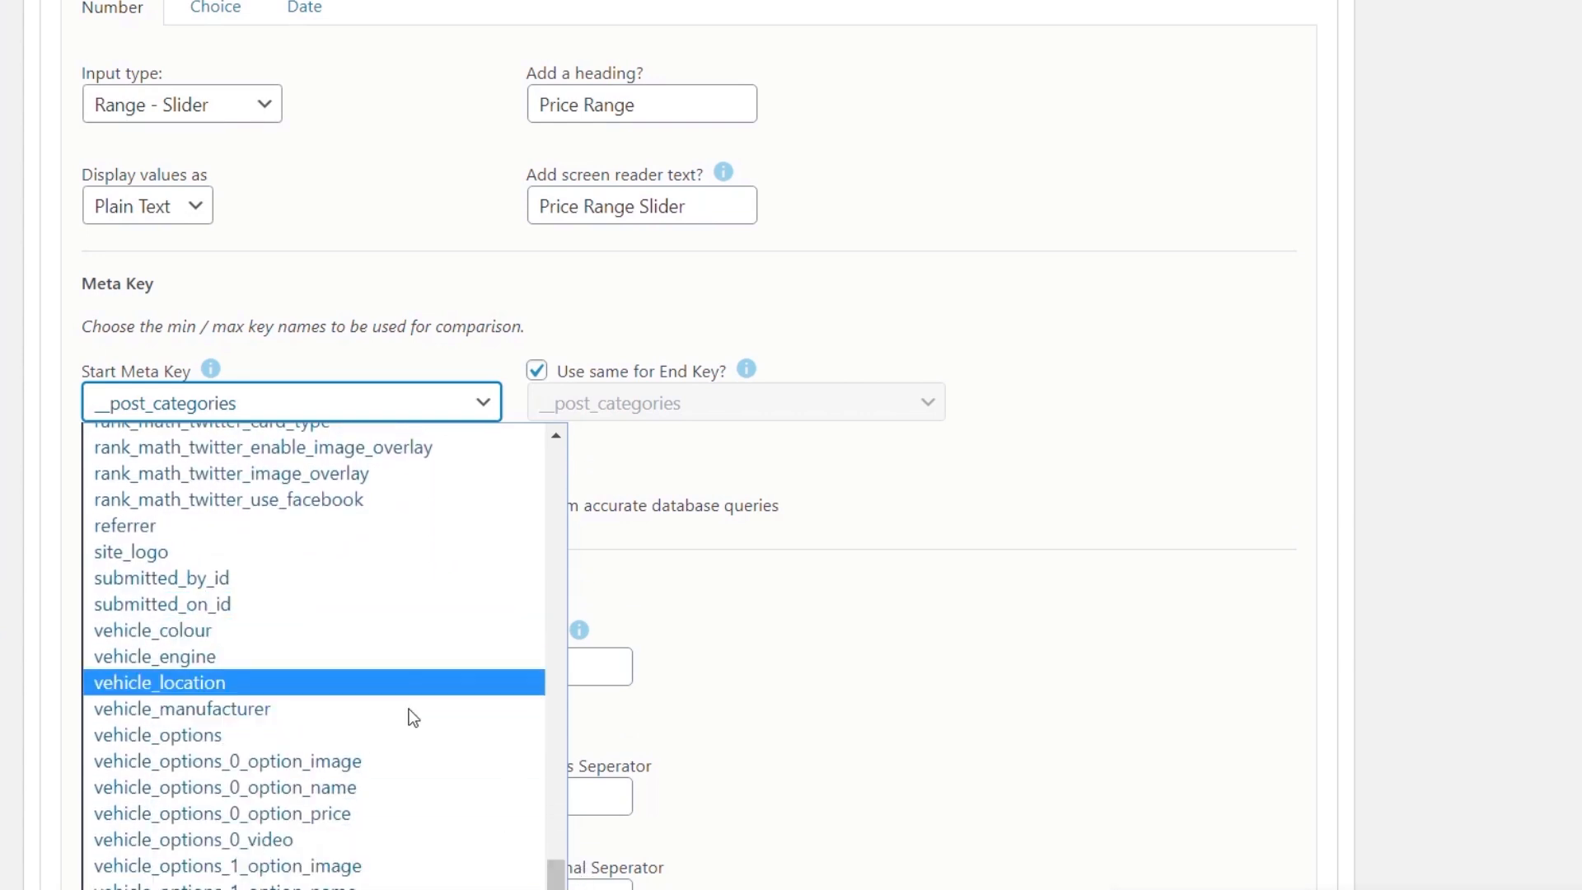
scroll(560, 875, "down", 3)
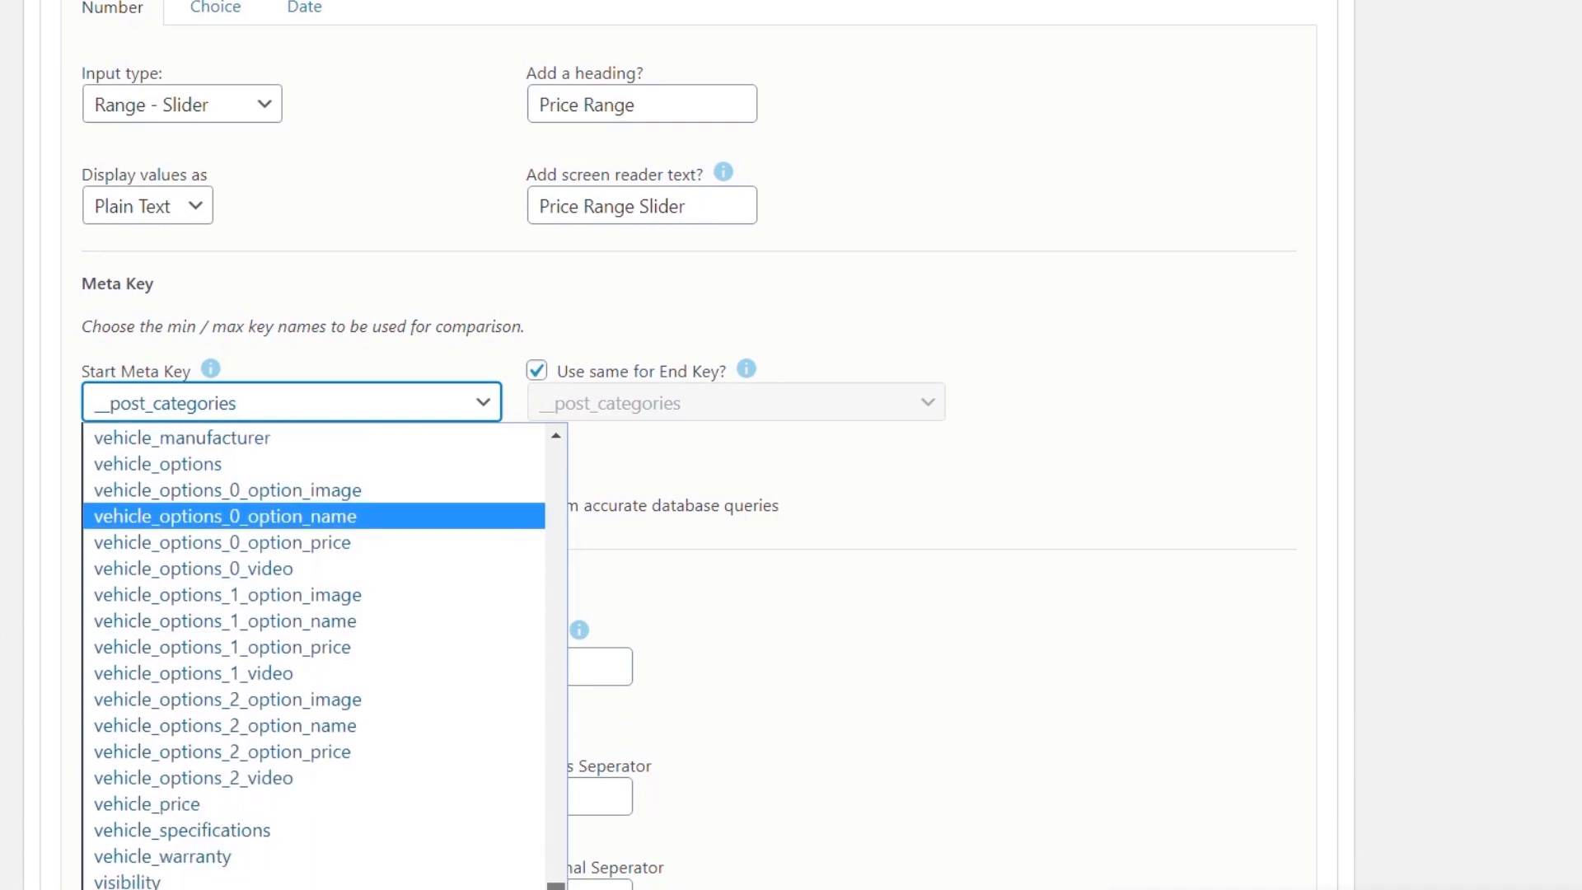
left_click(209, 803)
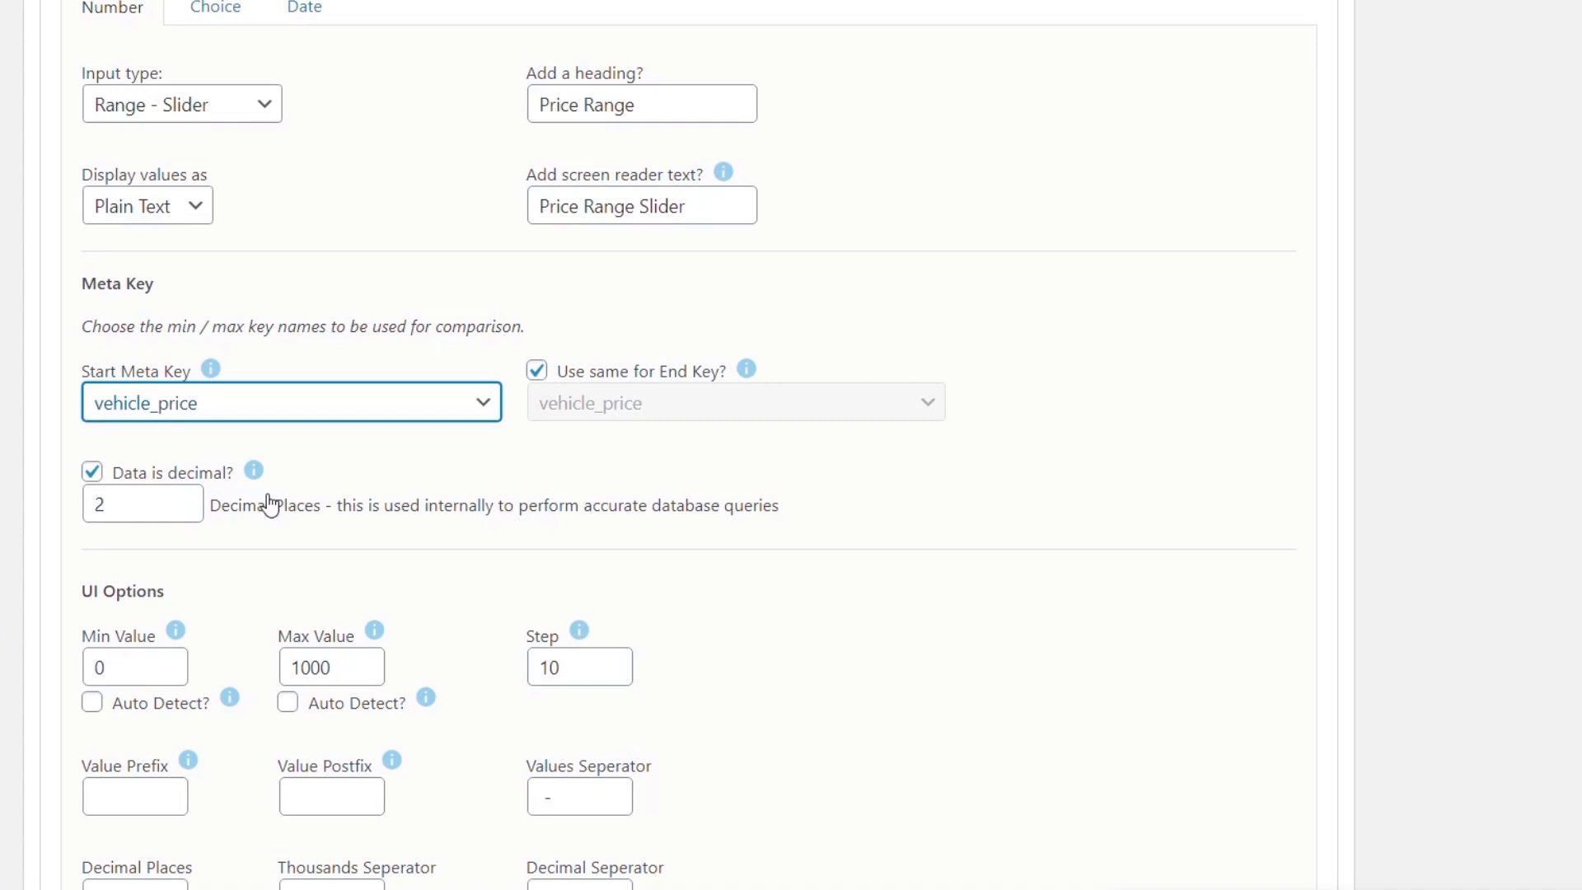
Turn off the decimal data option for the price range slider
scroll(852, 569, "down", 2)
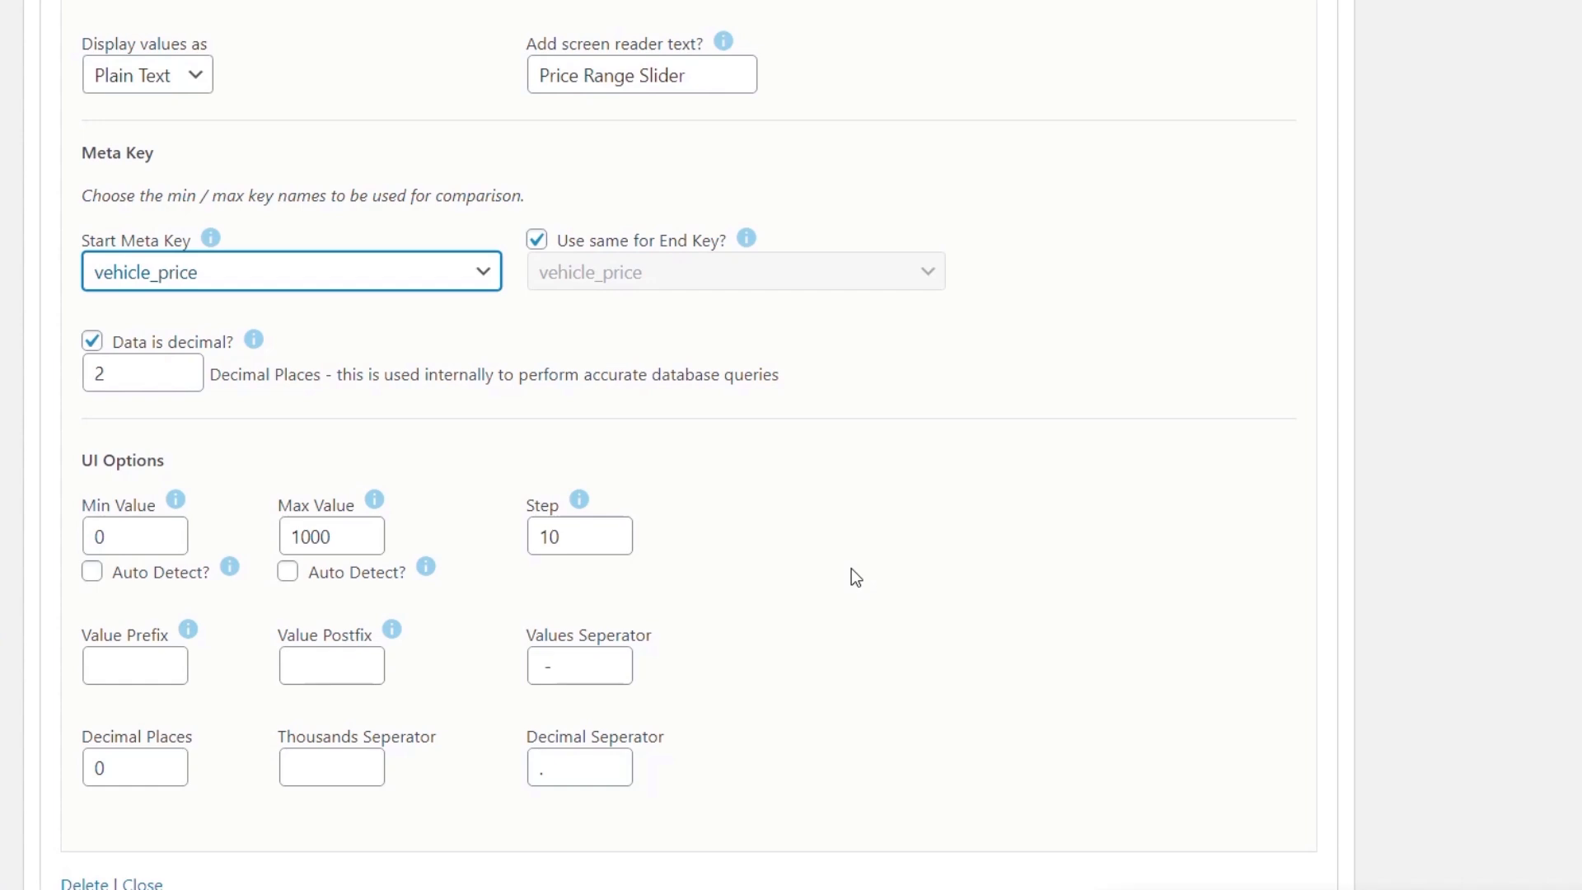
left_click(141, 385)
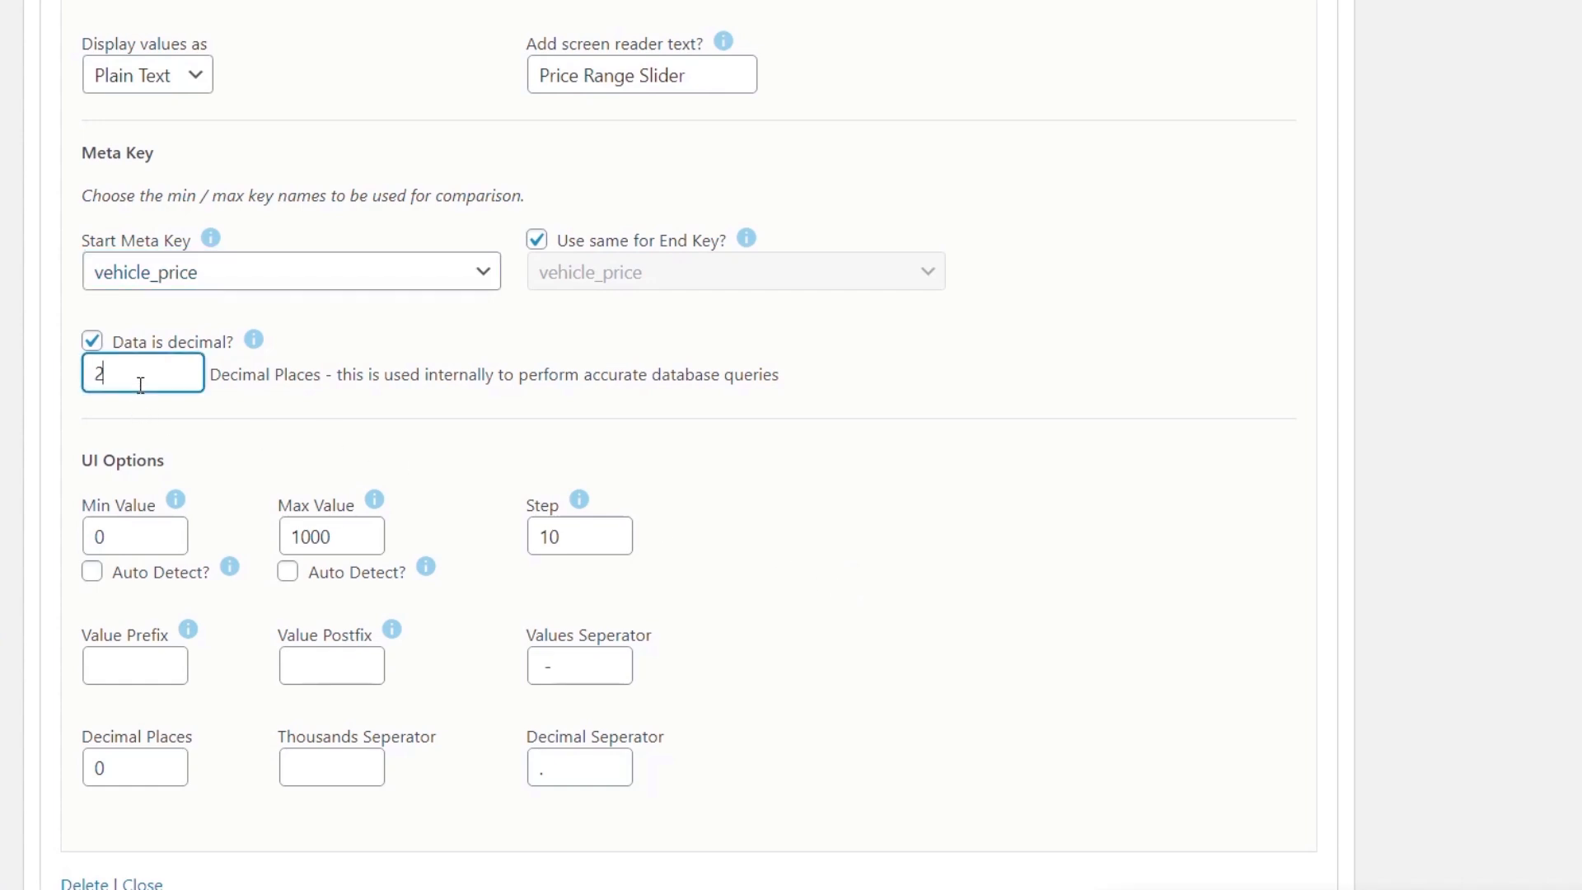
left_click_drag(141, 385, 80, 382)
left_click(90, 344)
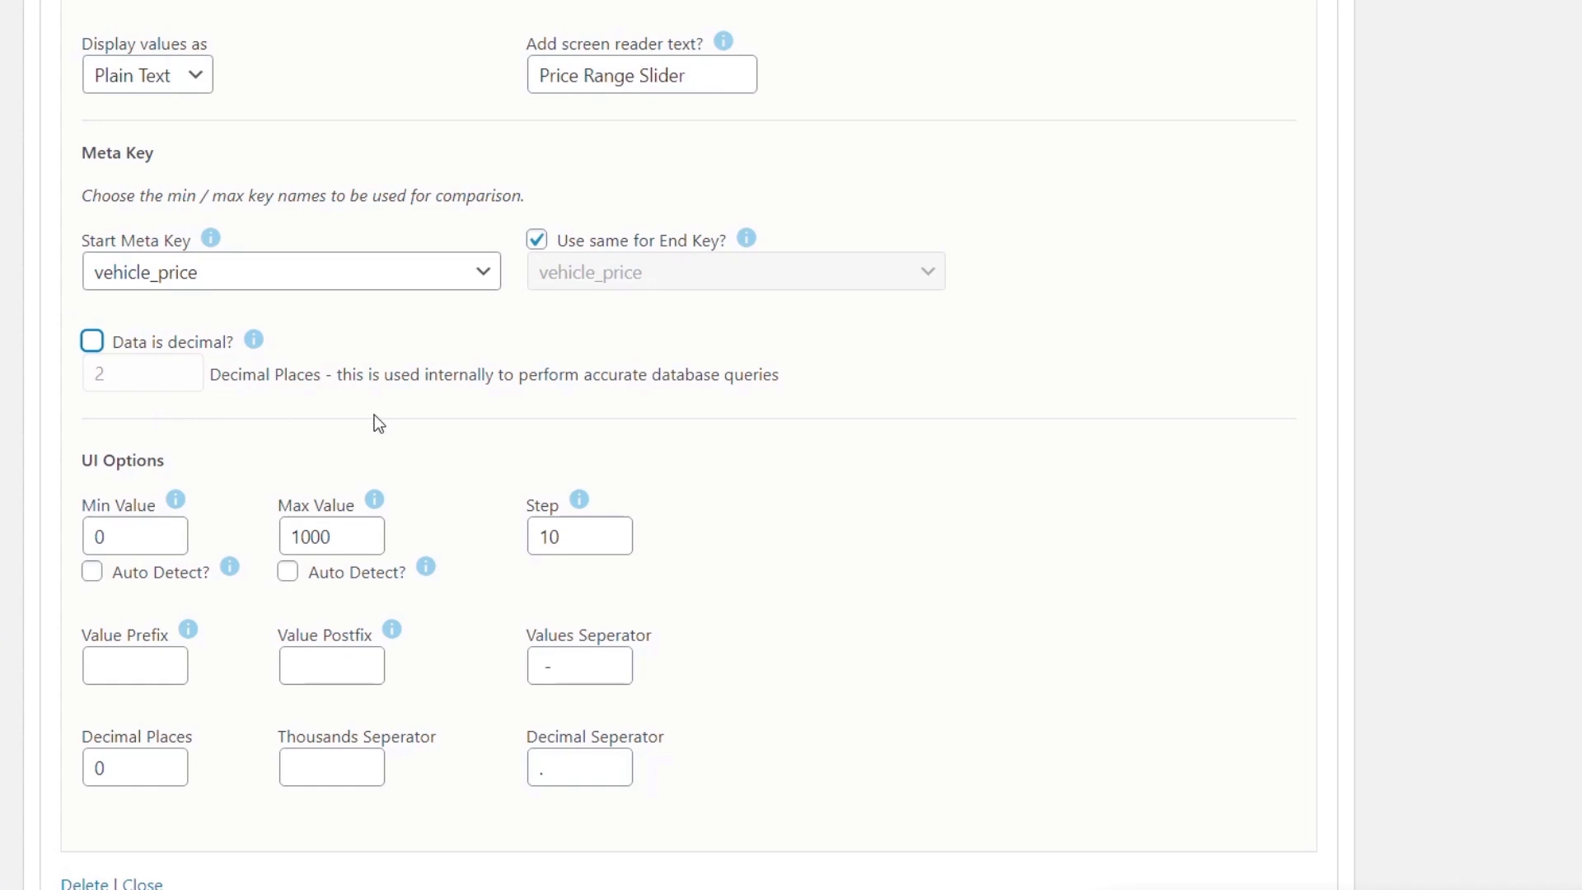
Set the price slider's minimum value to 1000, maximum value to 40000 and step to 1000
left_click(102, 536)
type("10")
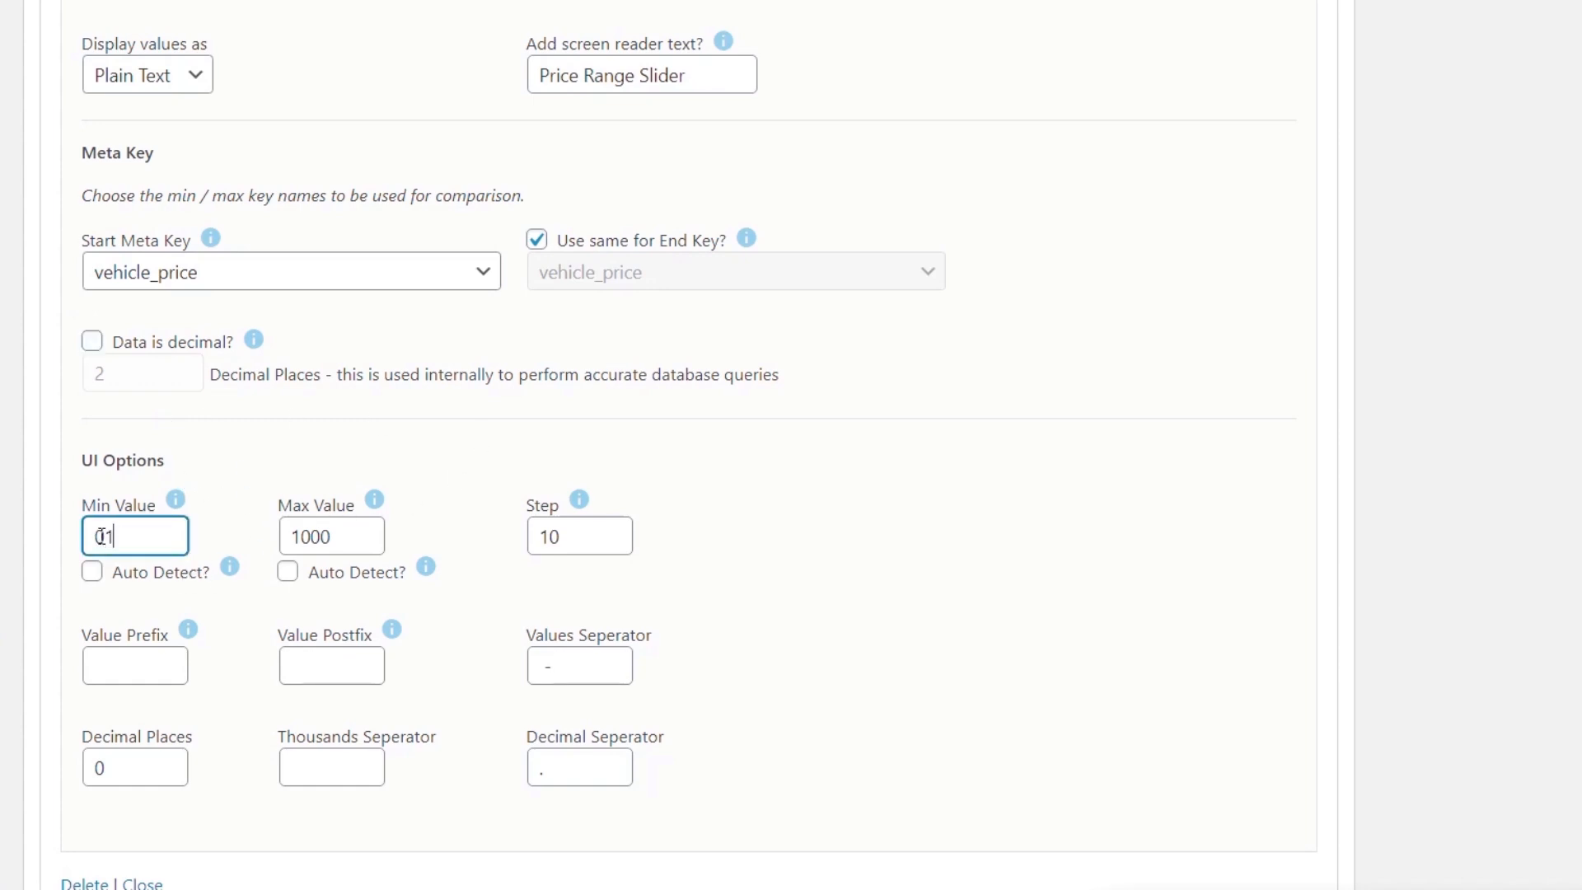
key("BackSpace")
key("BackSpace")
key("BackSpace")
type("1000")
left_click_drag(304, 537, 286, 537)
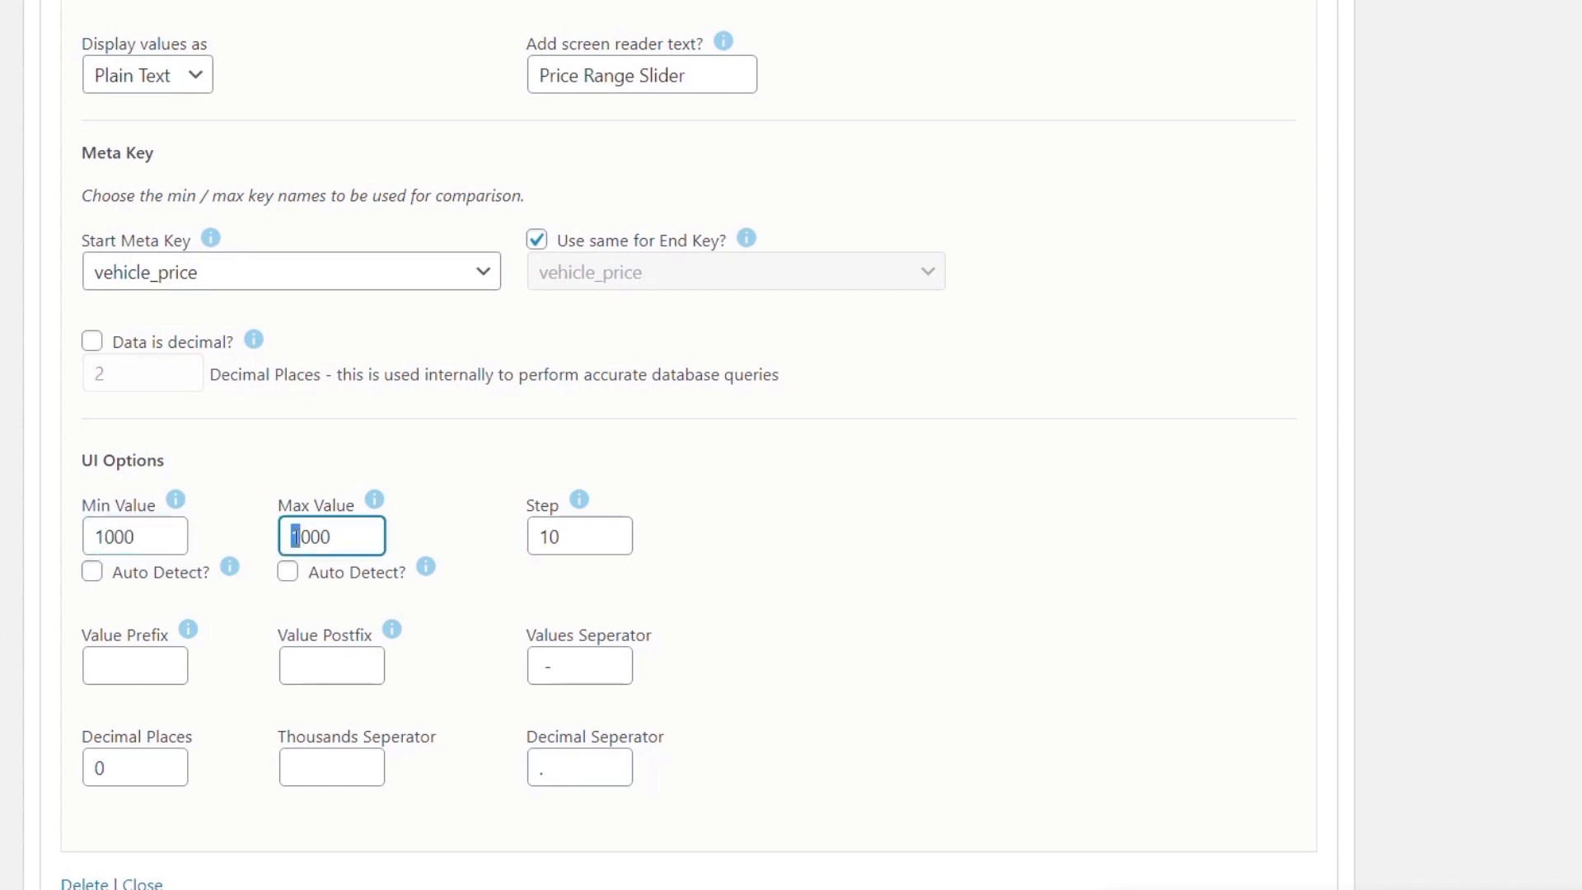
type("40")
double_click(575, 543)
type("1000")
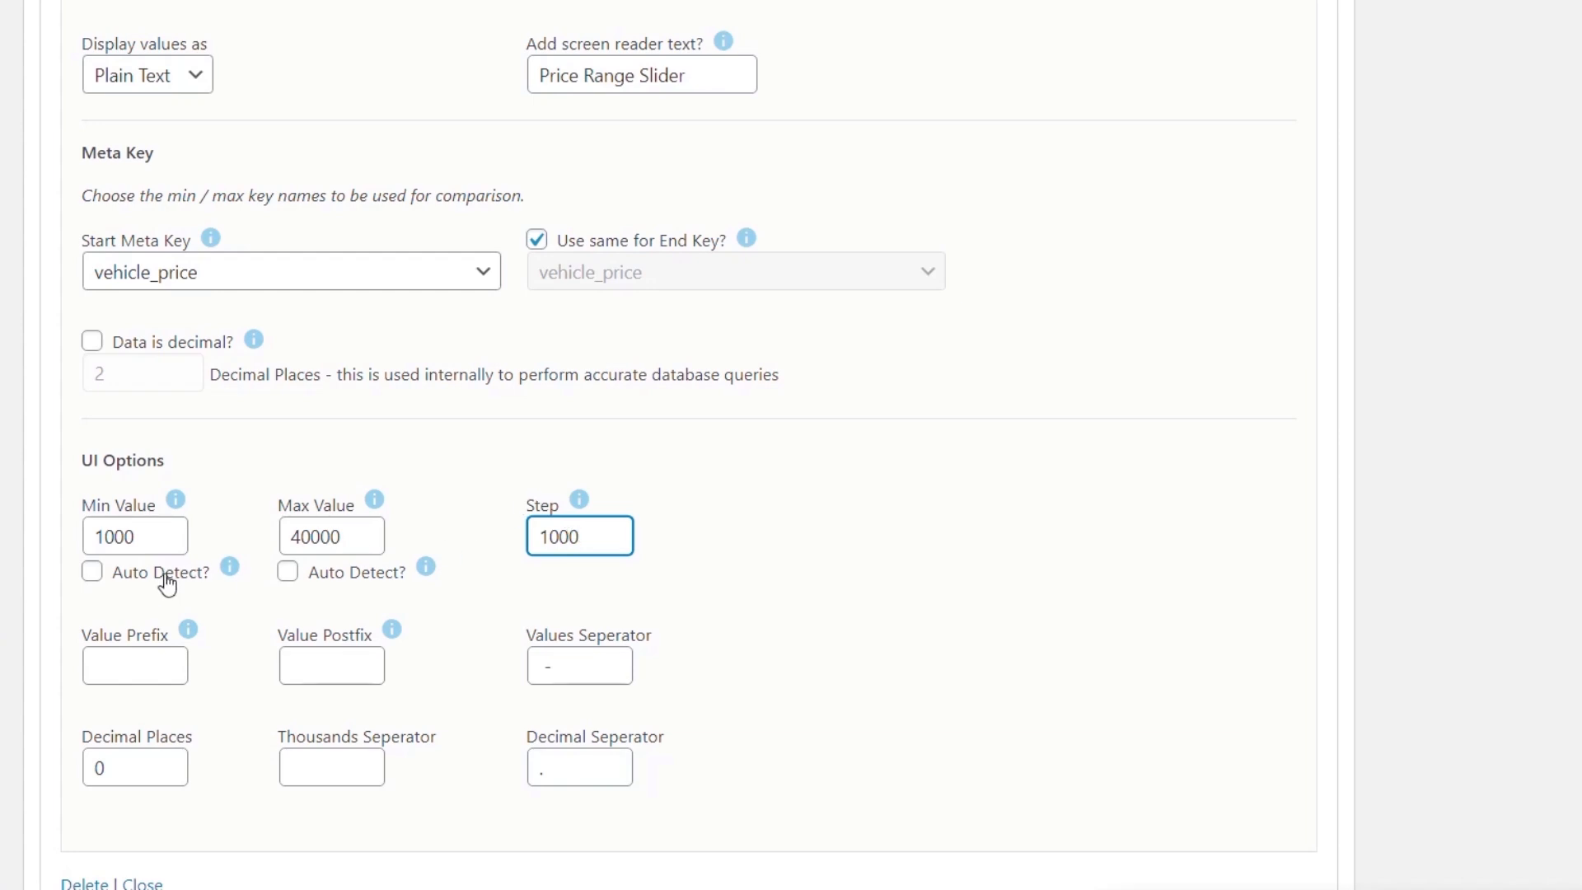
Set the price slider's value prefix to £
mouse_move(231, 572)
left_click(126, 659)
type("£")
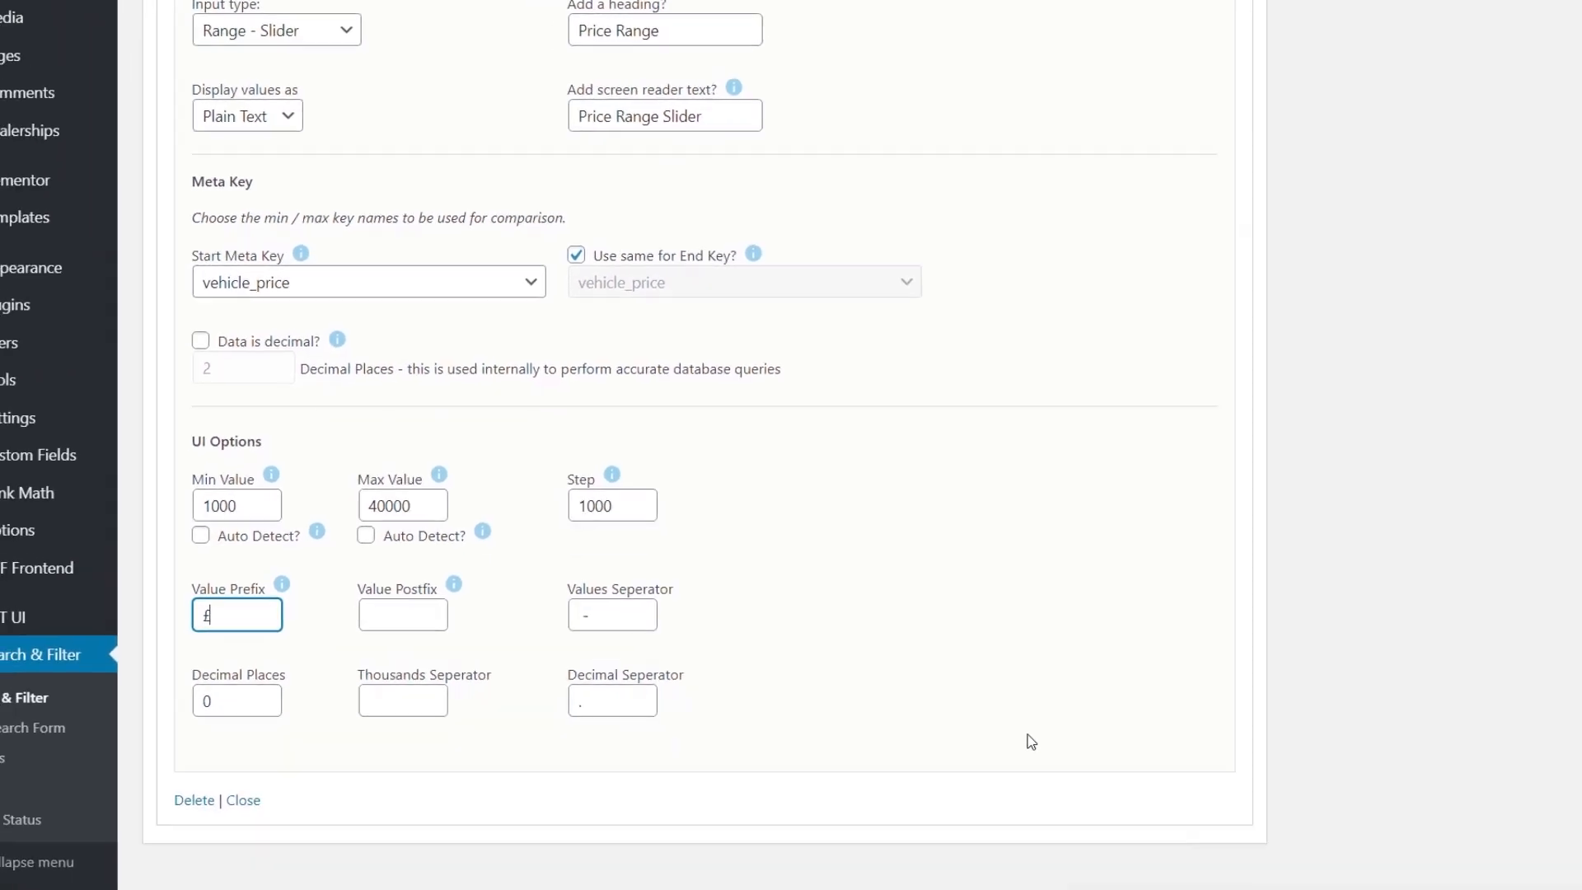
Publish the Vehicle Filters search form
scroll(1014, 750, "up", 3)
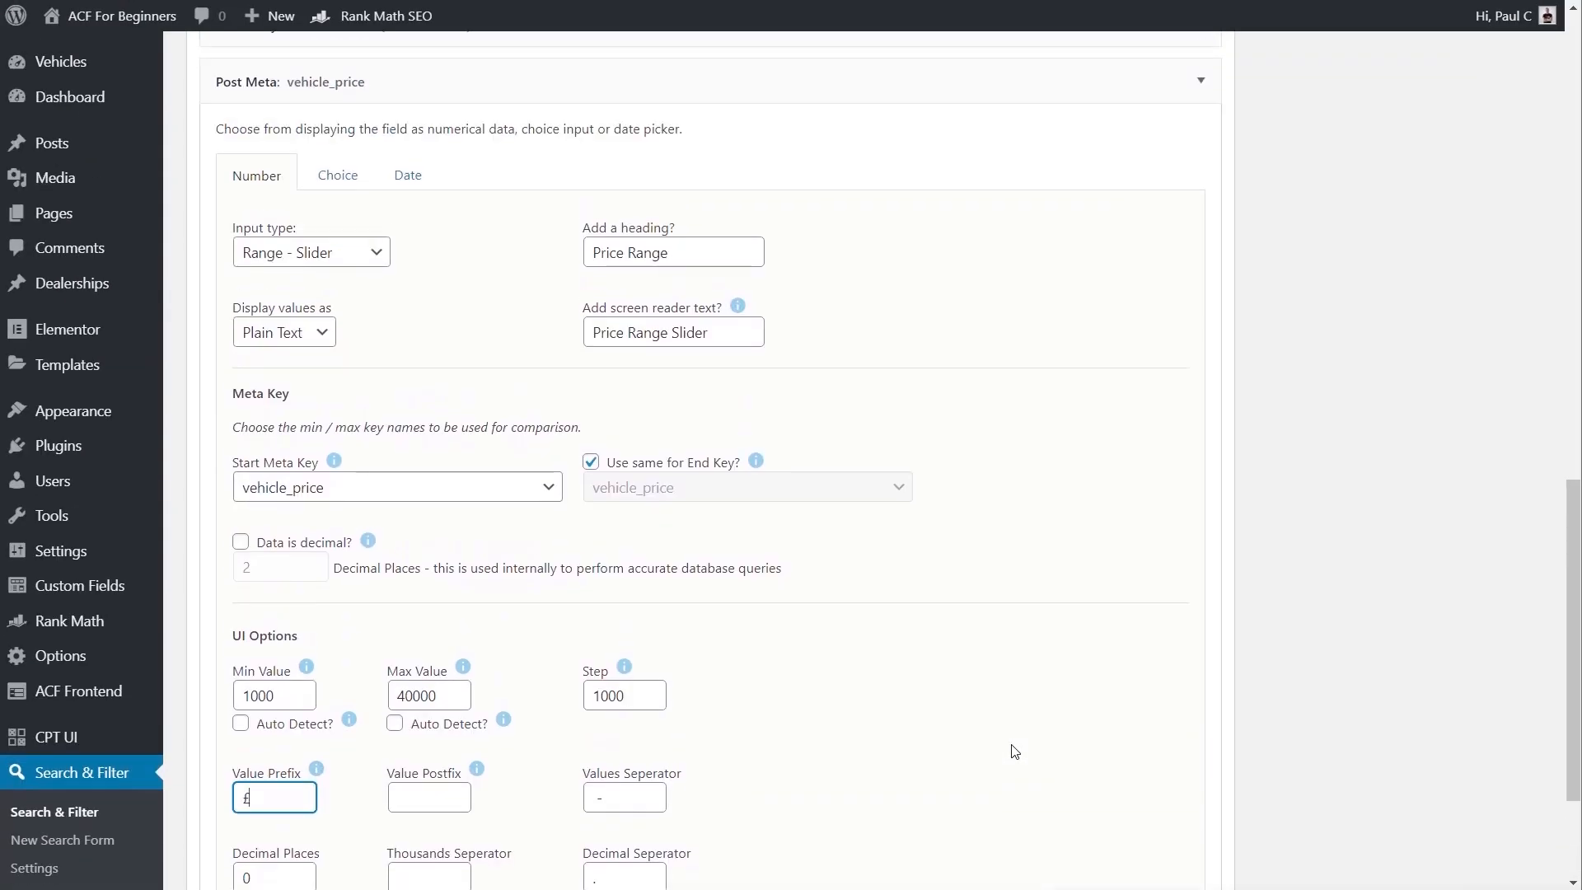
scroll(1113, 738, "up", 3)
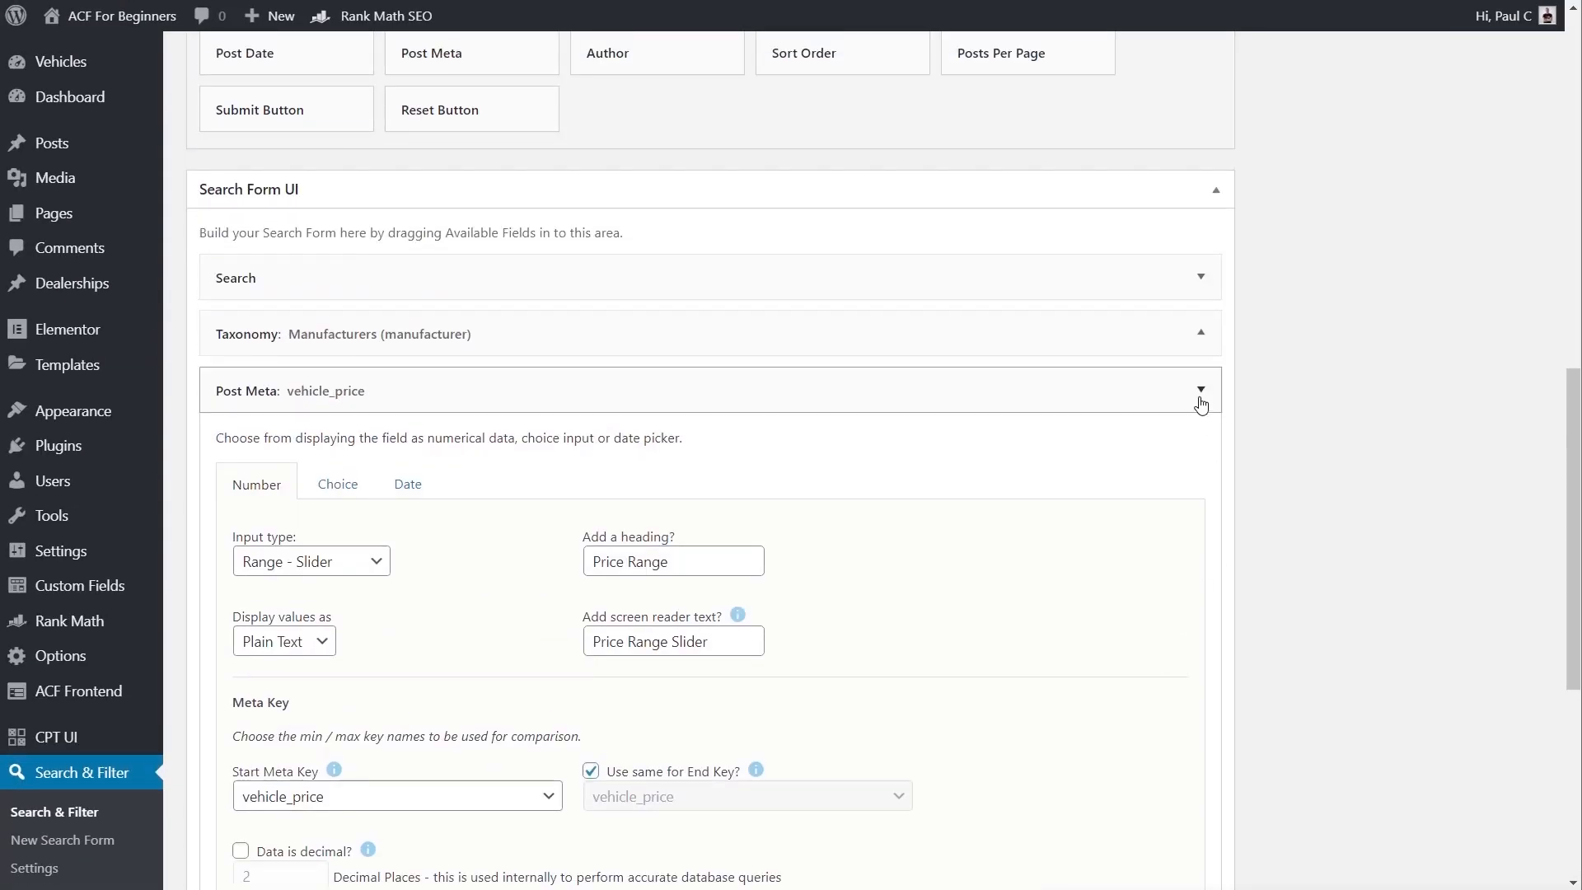
scroll(1371, 590, "up", 10)
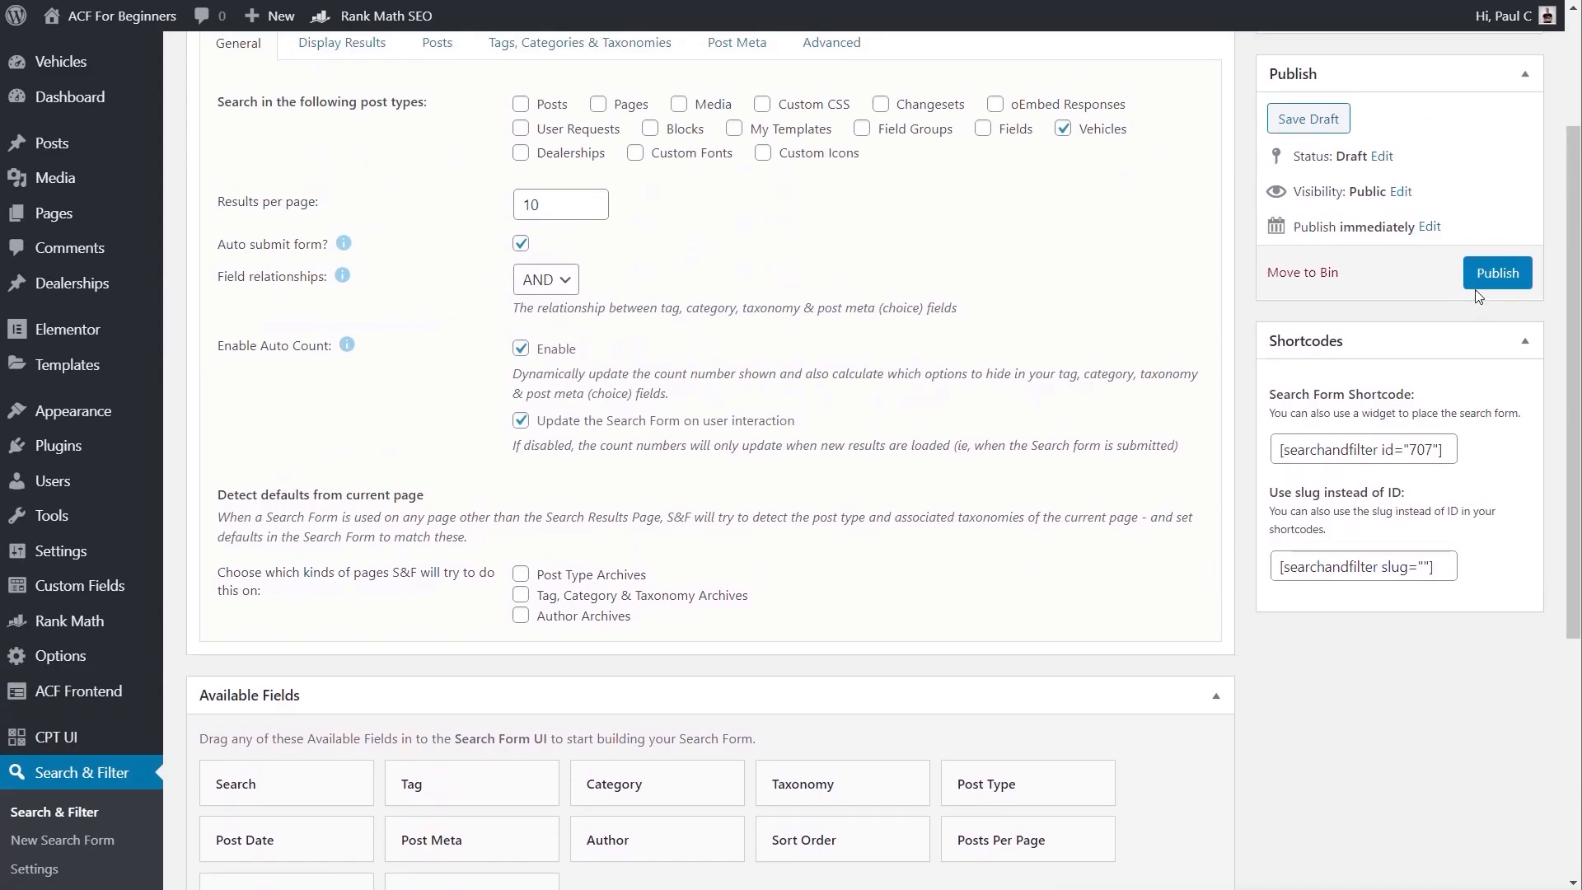
left_click(1482, 275)
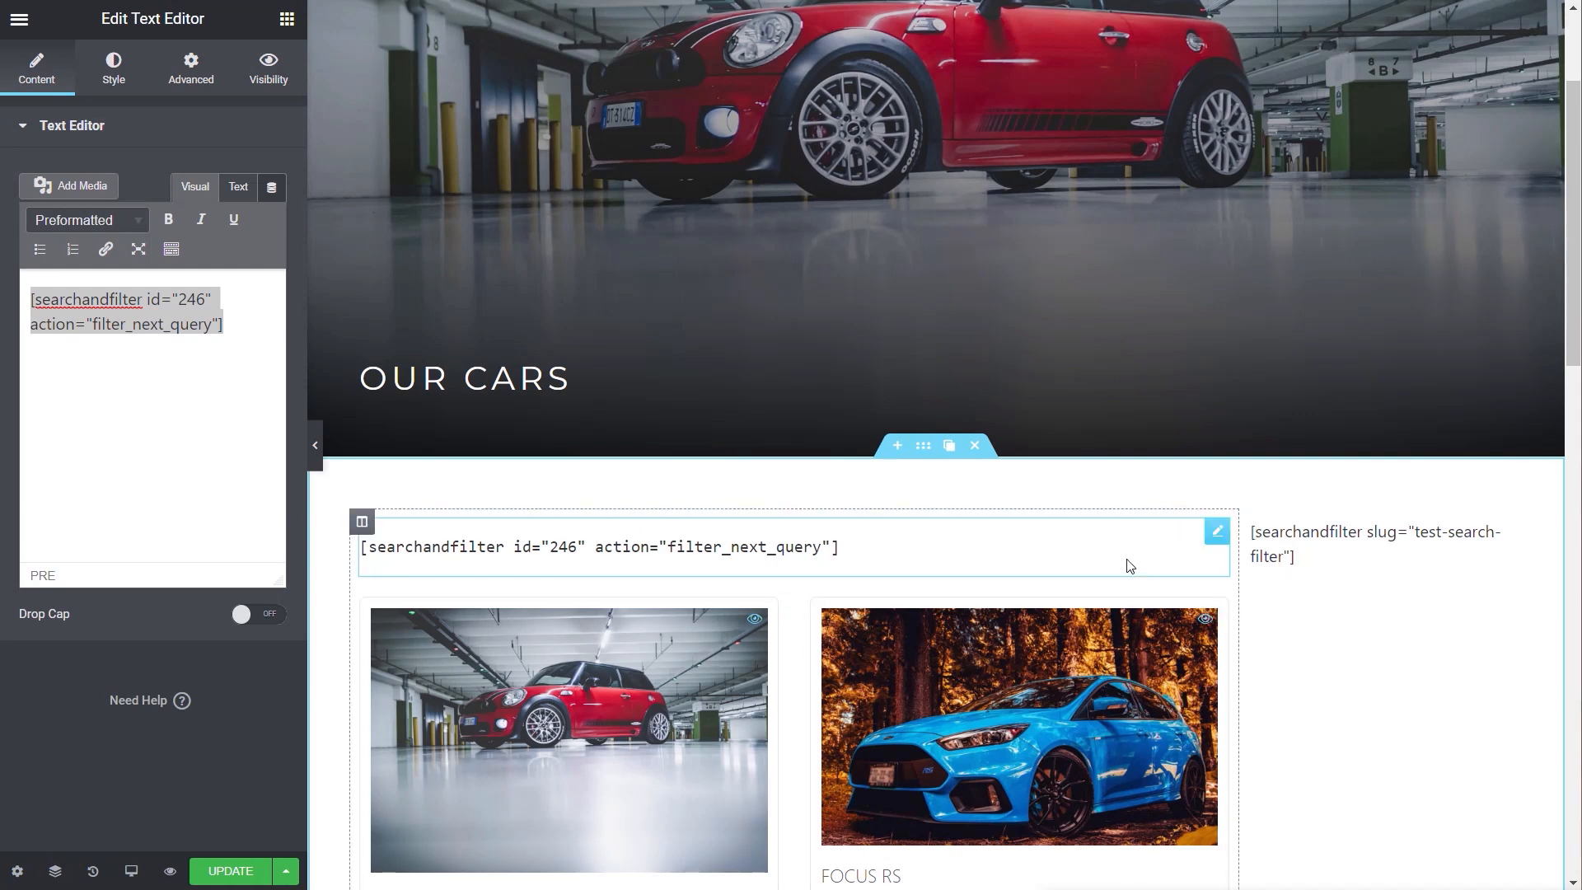
In the Elementor vehicles archive template, delete the text widget holding the old filter_next_query shortcode above the posts grid
scroll(831, 782, "down", 5)
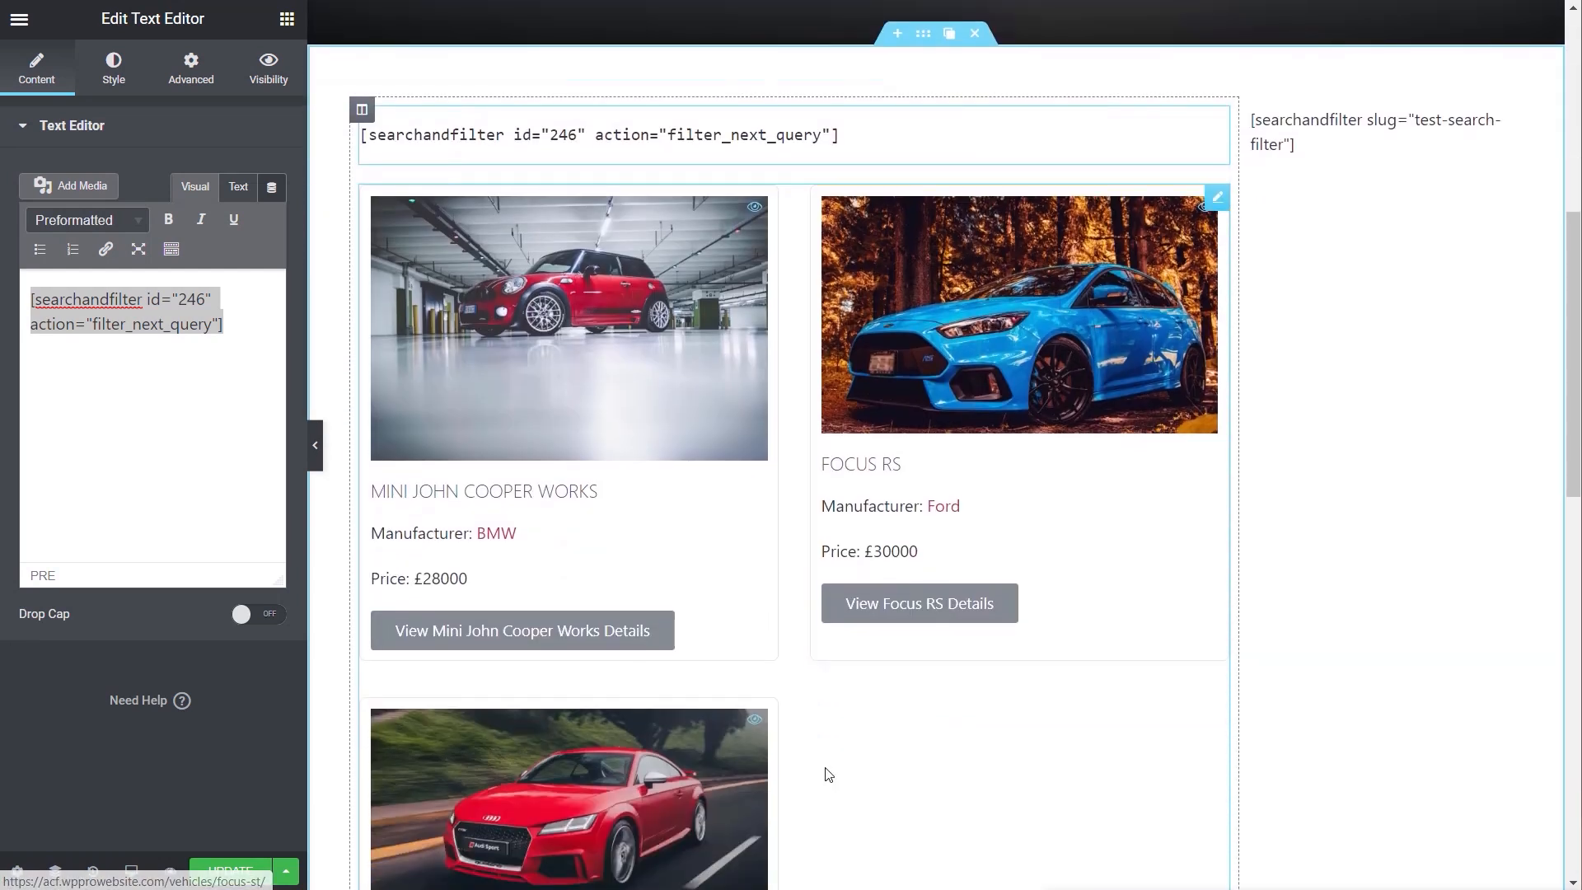
scroll(830, 778, "down", 1)
scroll(829, 775, "up", 3)
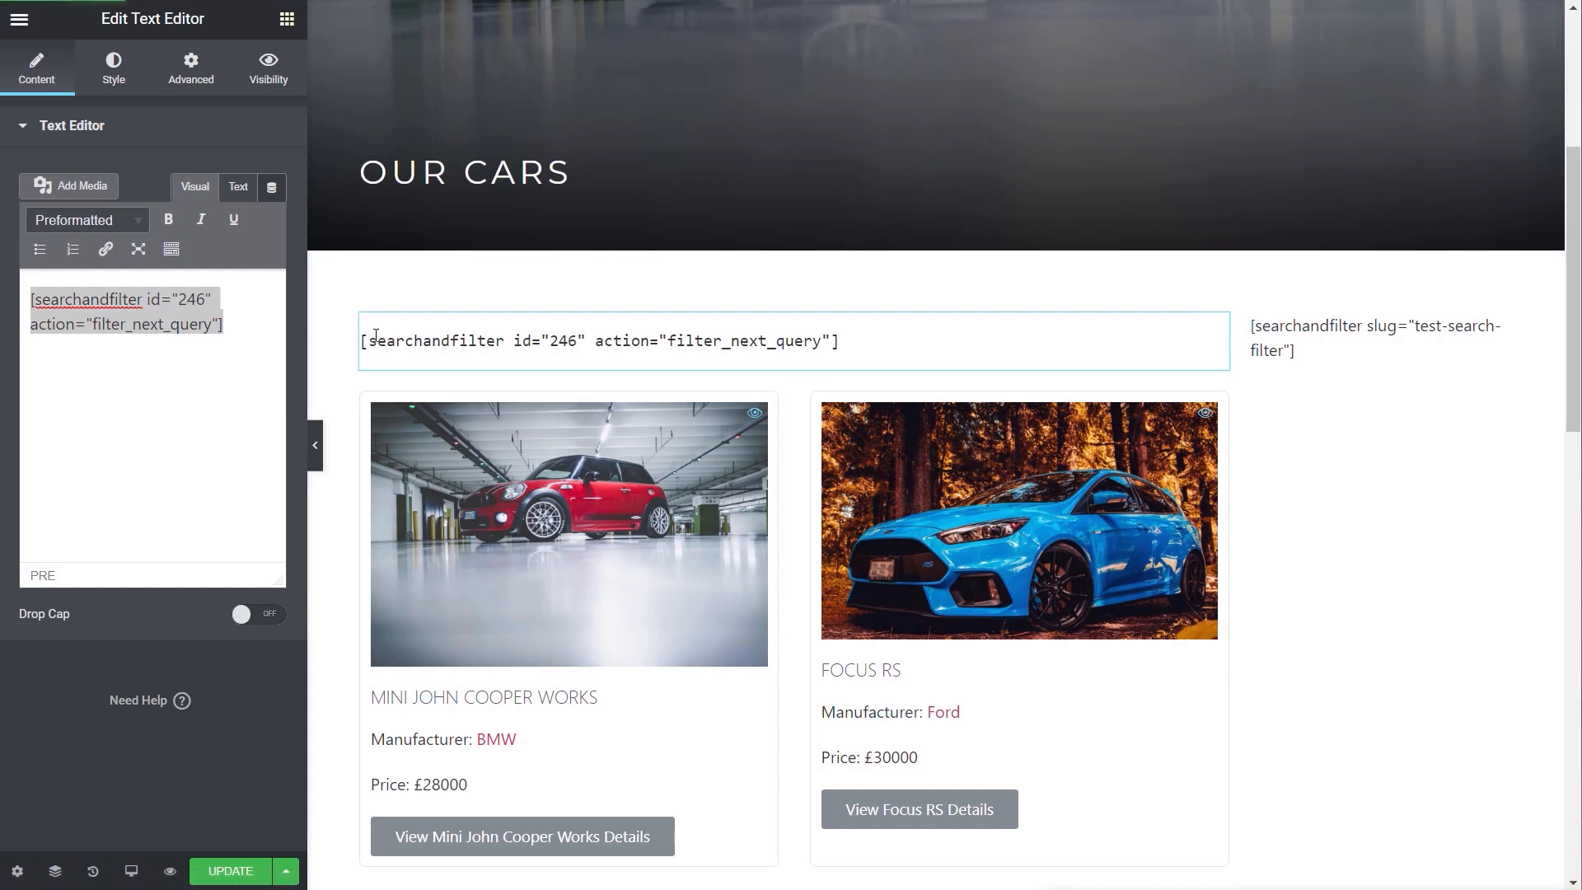
left_click(876, 346)
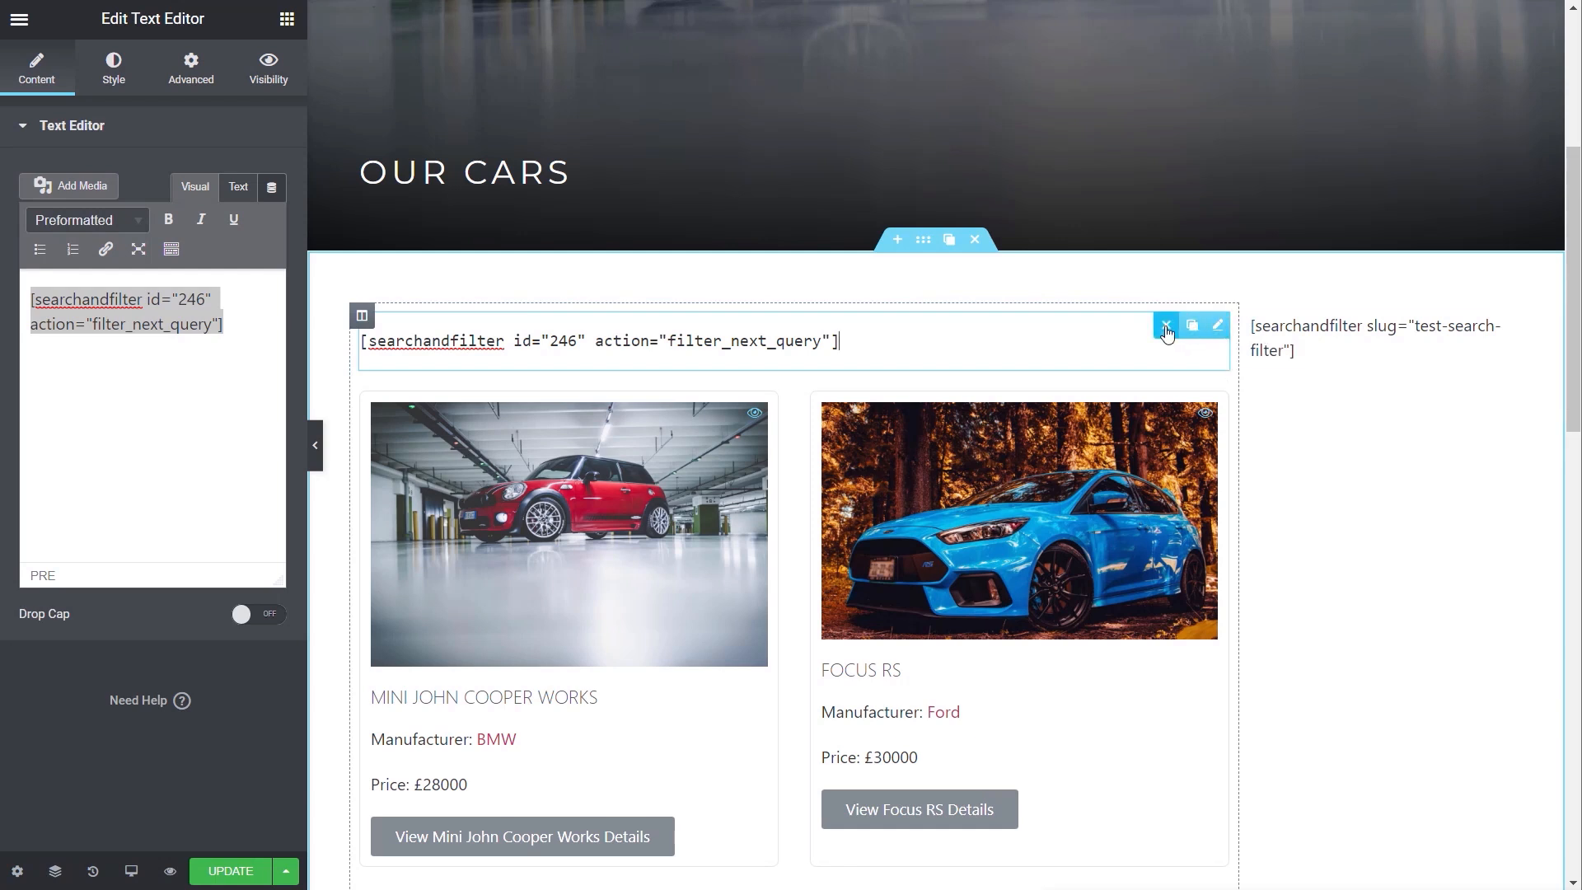
left_click(1166, 328)
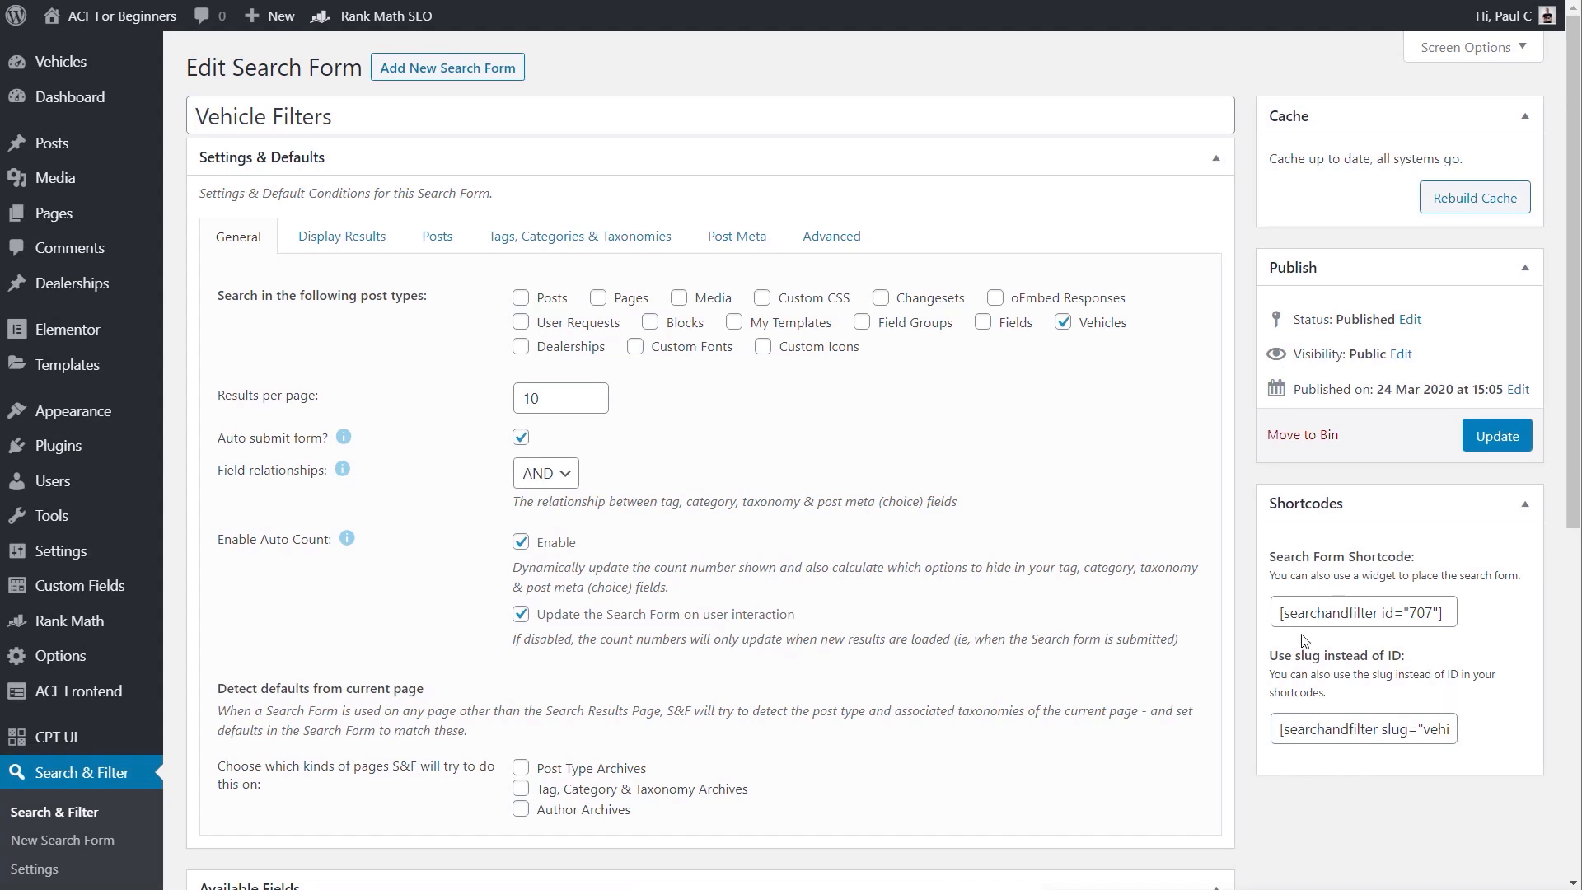
Copy the form's slug shortcode, replace the sidebar widget's shortcode with [searchandfilter slug="vehicle-filters"] and update the Elementor template
left_click_drag(1280, 729, 1499, 734)
key("ctrl+c")
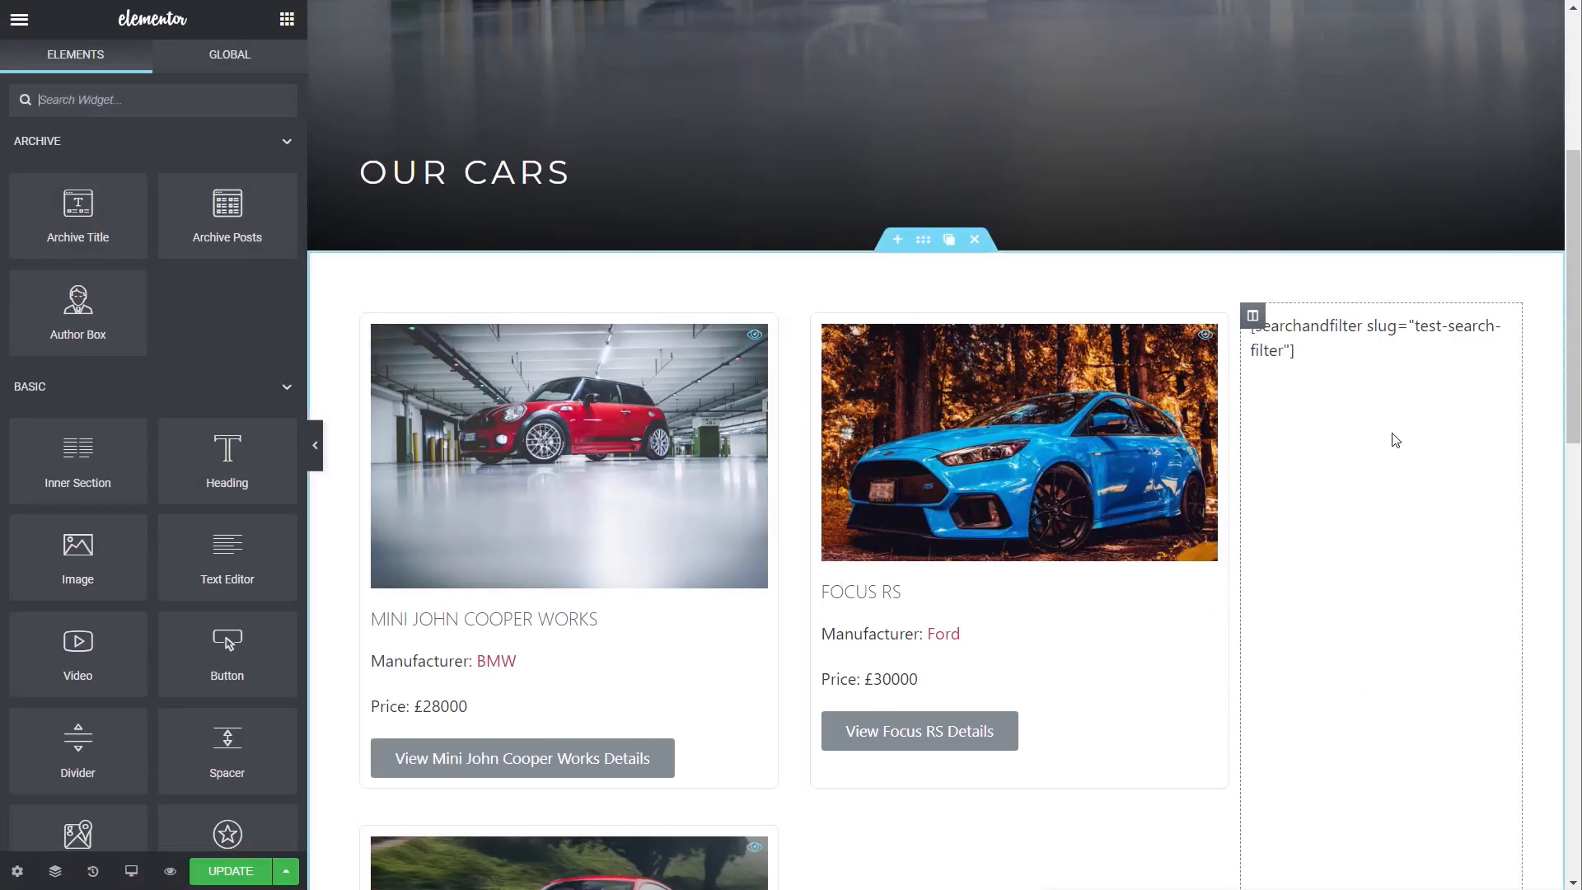
left_click(1424, 349)
left_click_drag(134, 278, 1, 251)
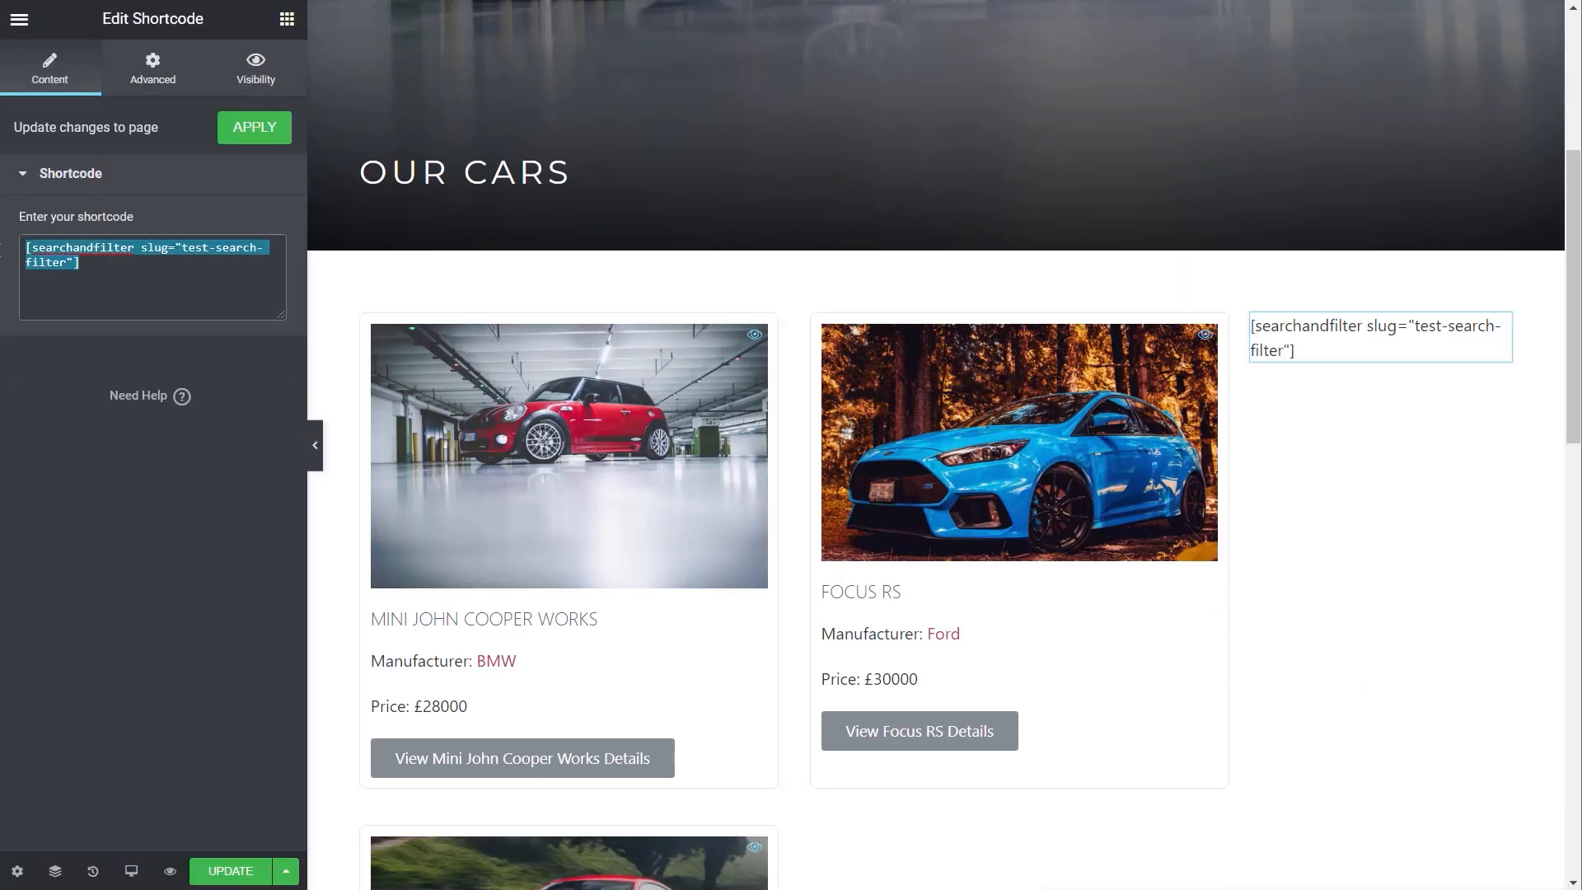
key("ctrl+v")
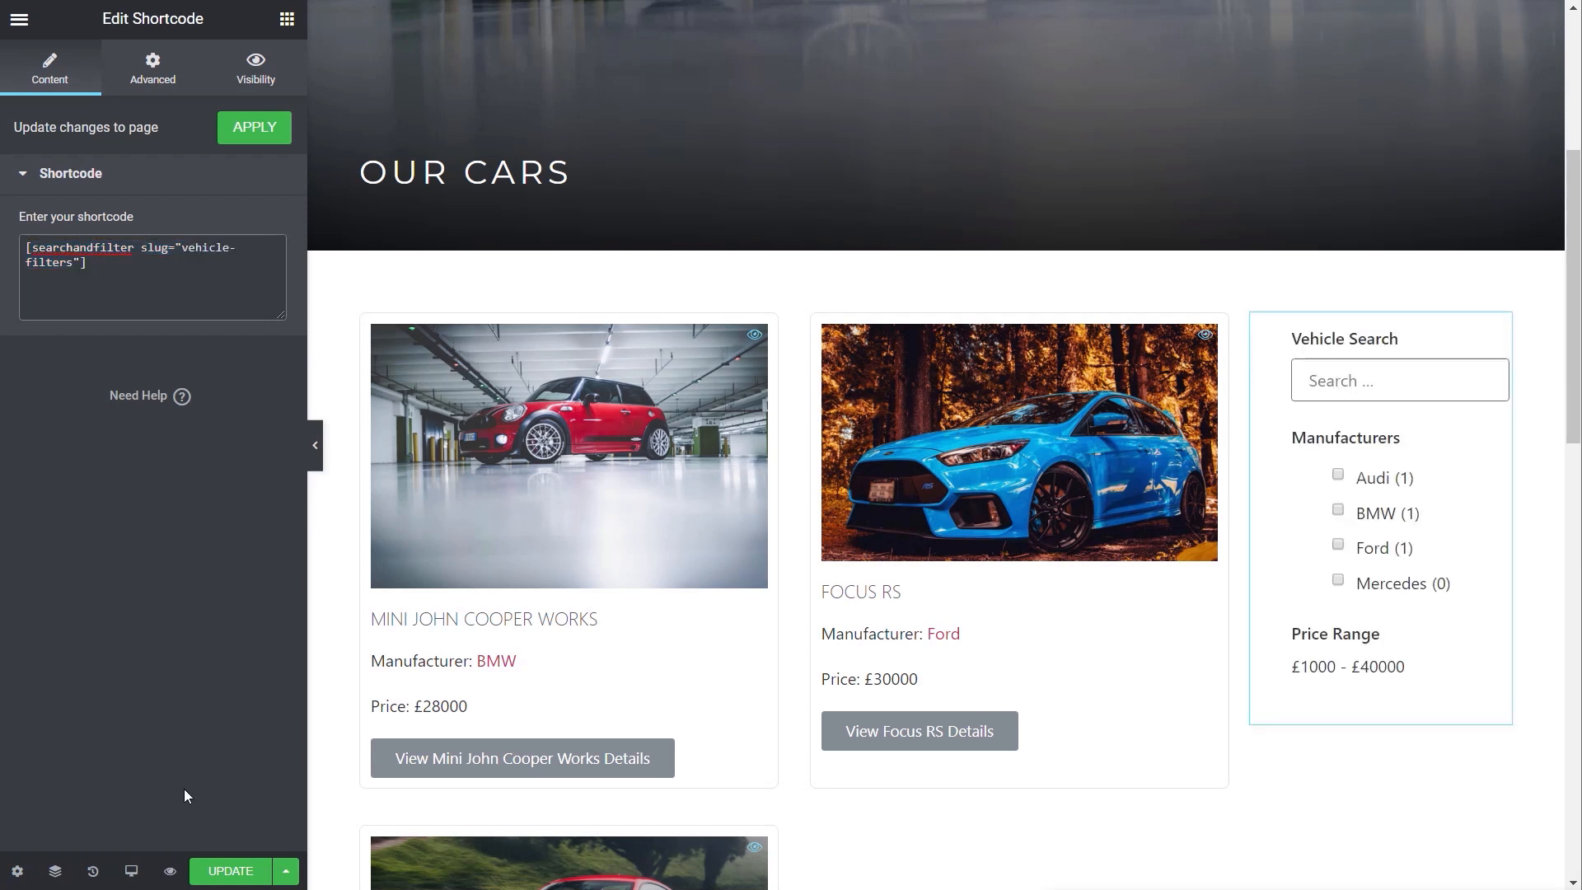
left_click(220, 871)
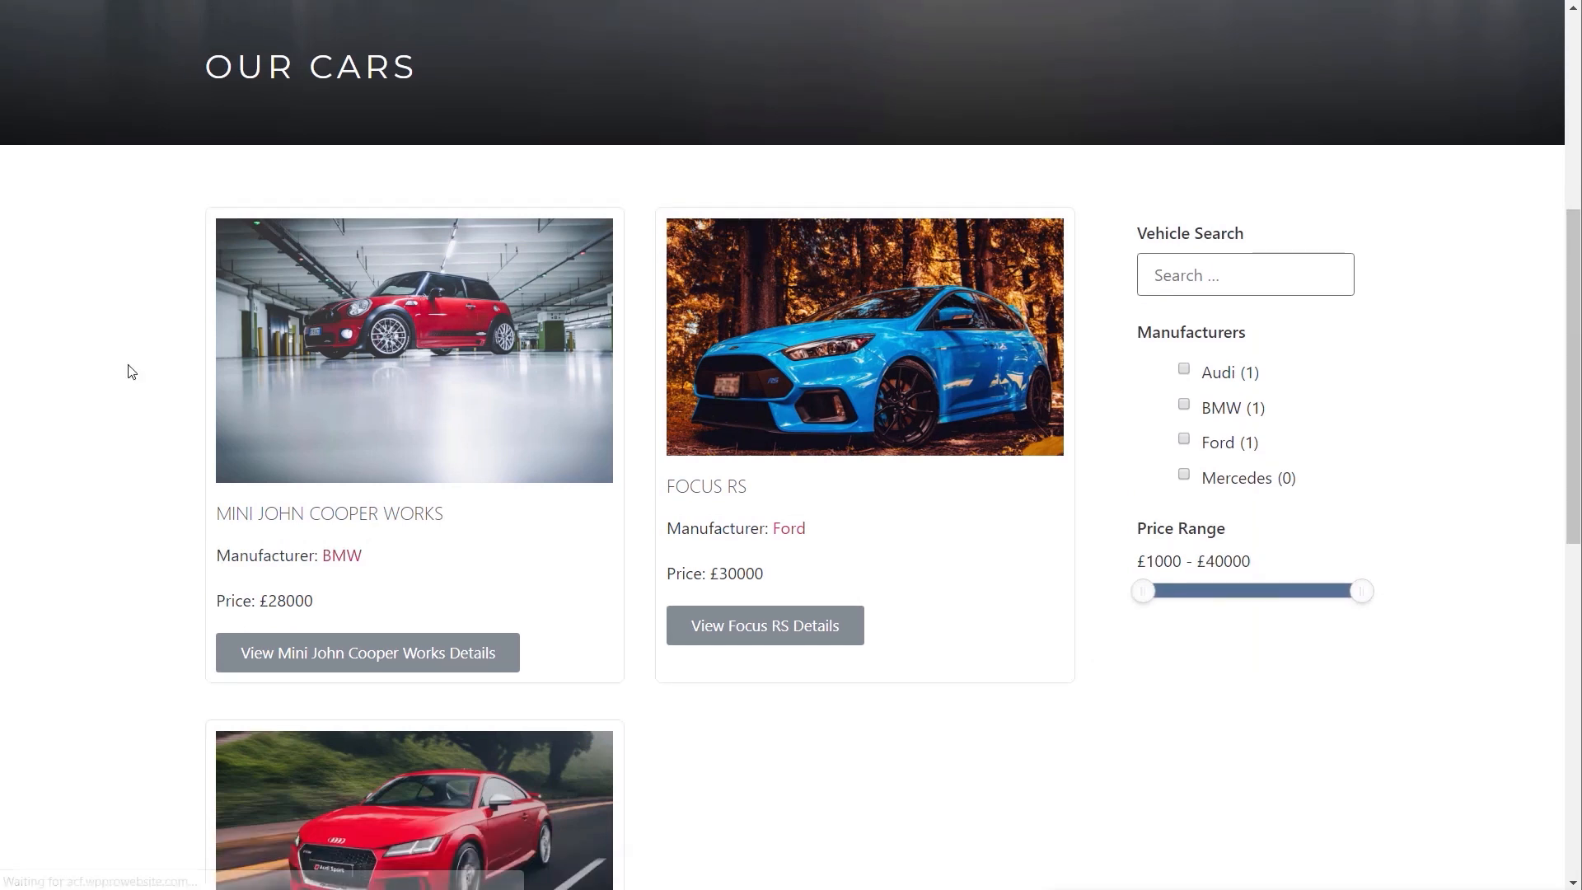
Test the filters on the live Our Cars page by choosing Audi and lowering the maximum price to about £28000
left_click(1184, 369)
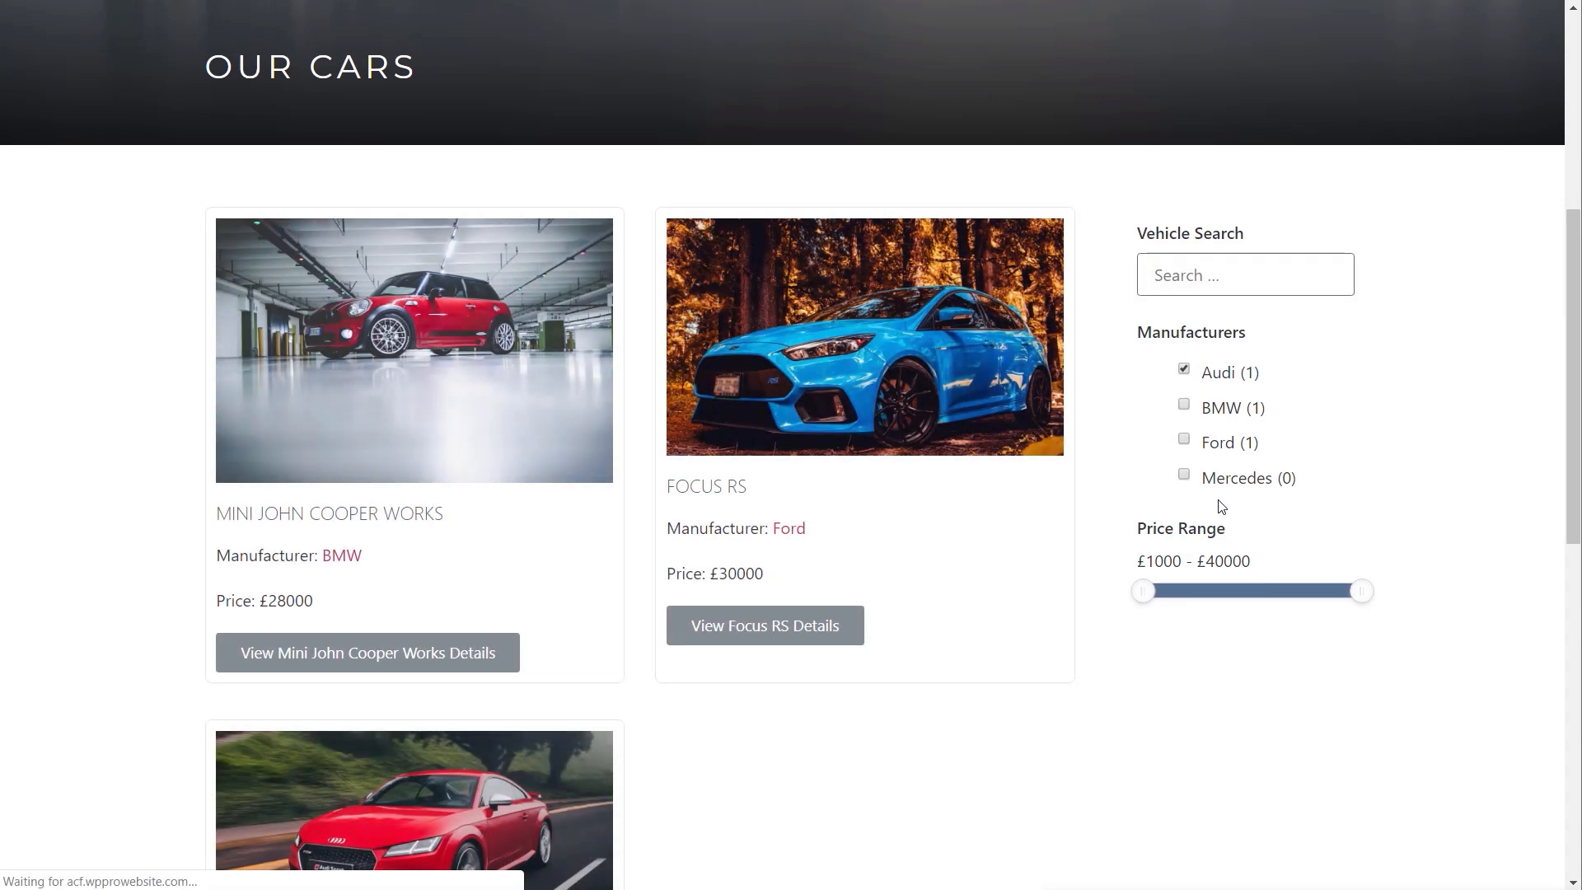
left_click_drag(1366, 597, 1296, 602)
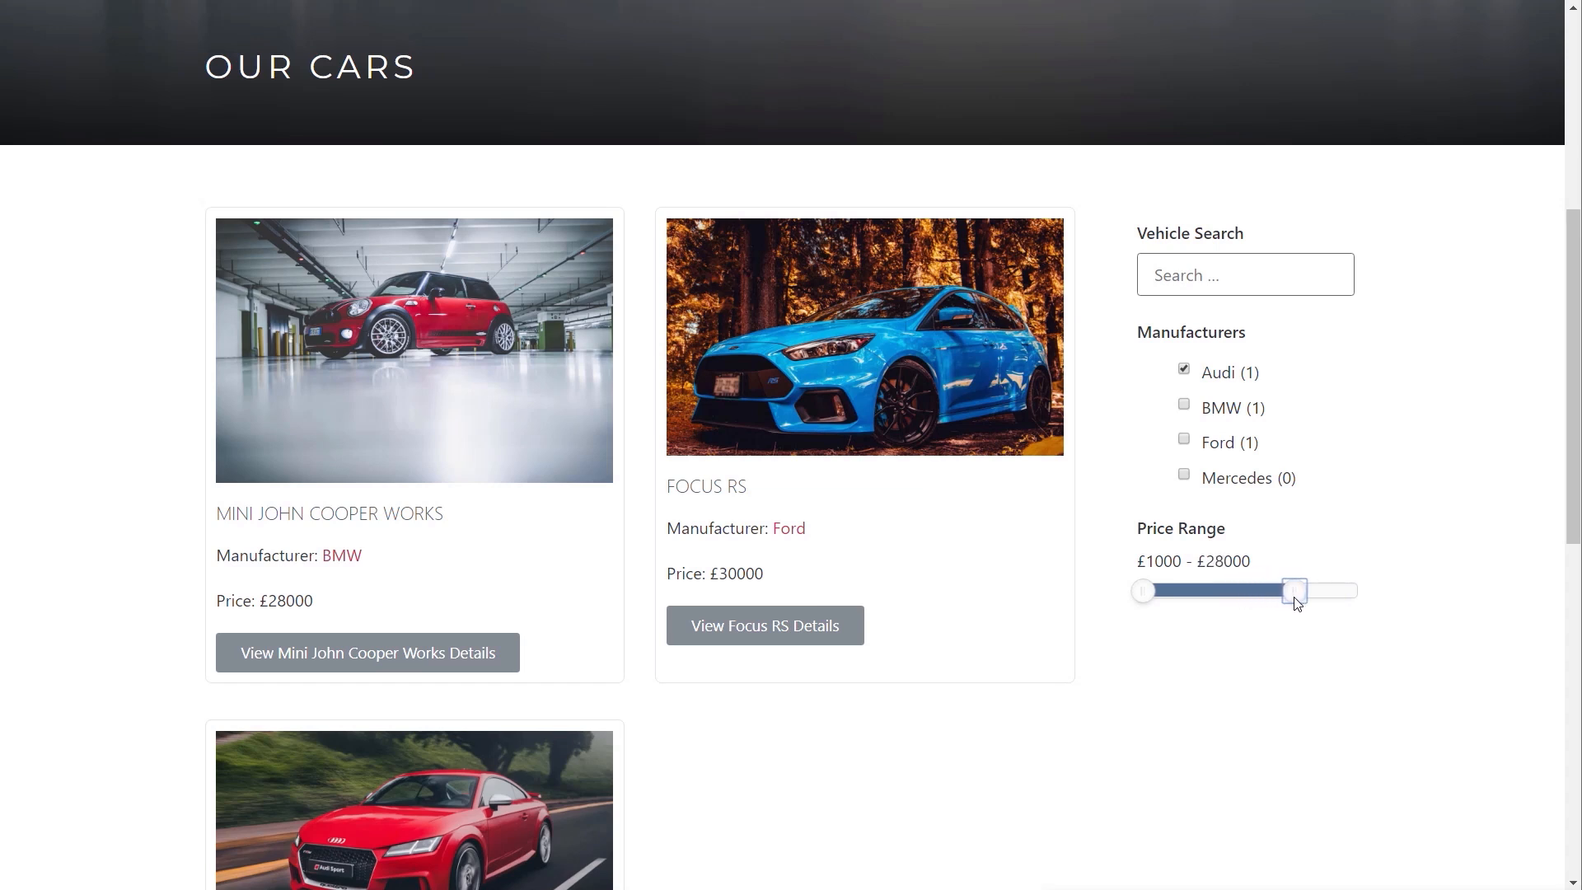
left_click_drag(1295, 601, 1301, 592)
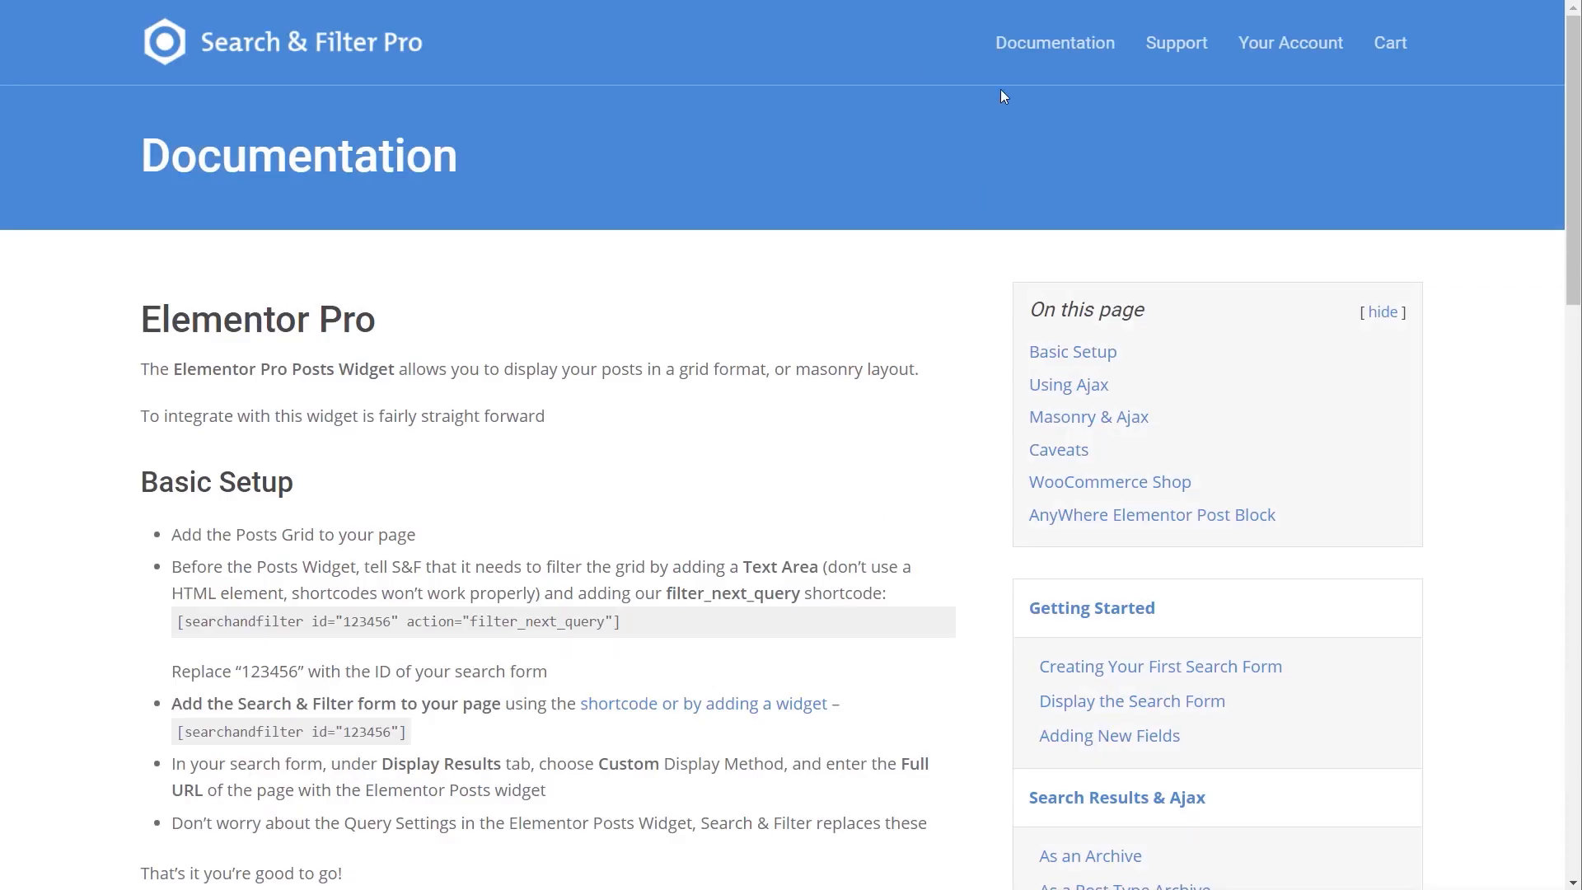
Copy the shortcode [searchandfilter id="123456" action="filter_next_query"] from the Elementor Pro documentation's Basic Setup section and return to the Elementor template
scroll(706, 566, "down", 14)
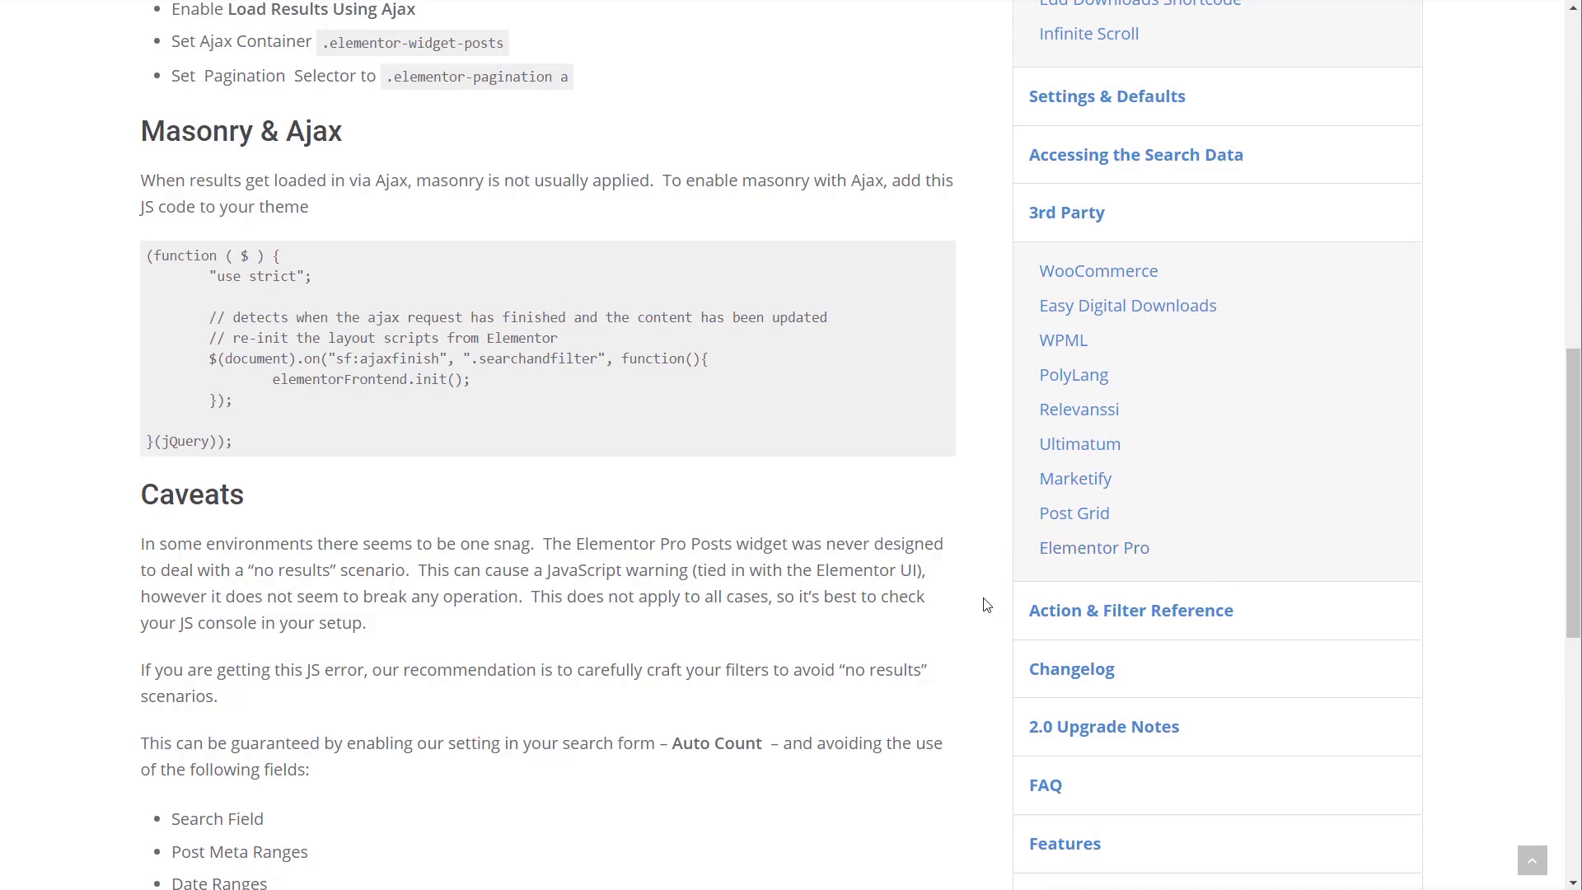
scroll(766, 499, "up", 3)
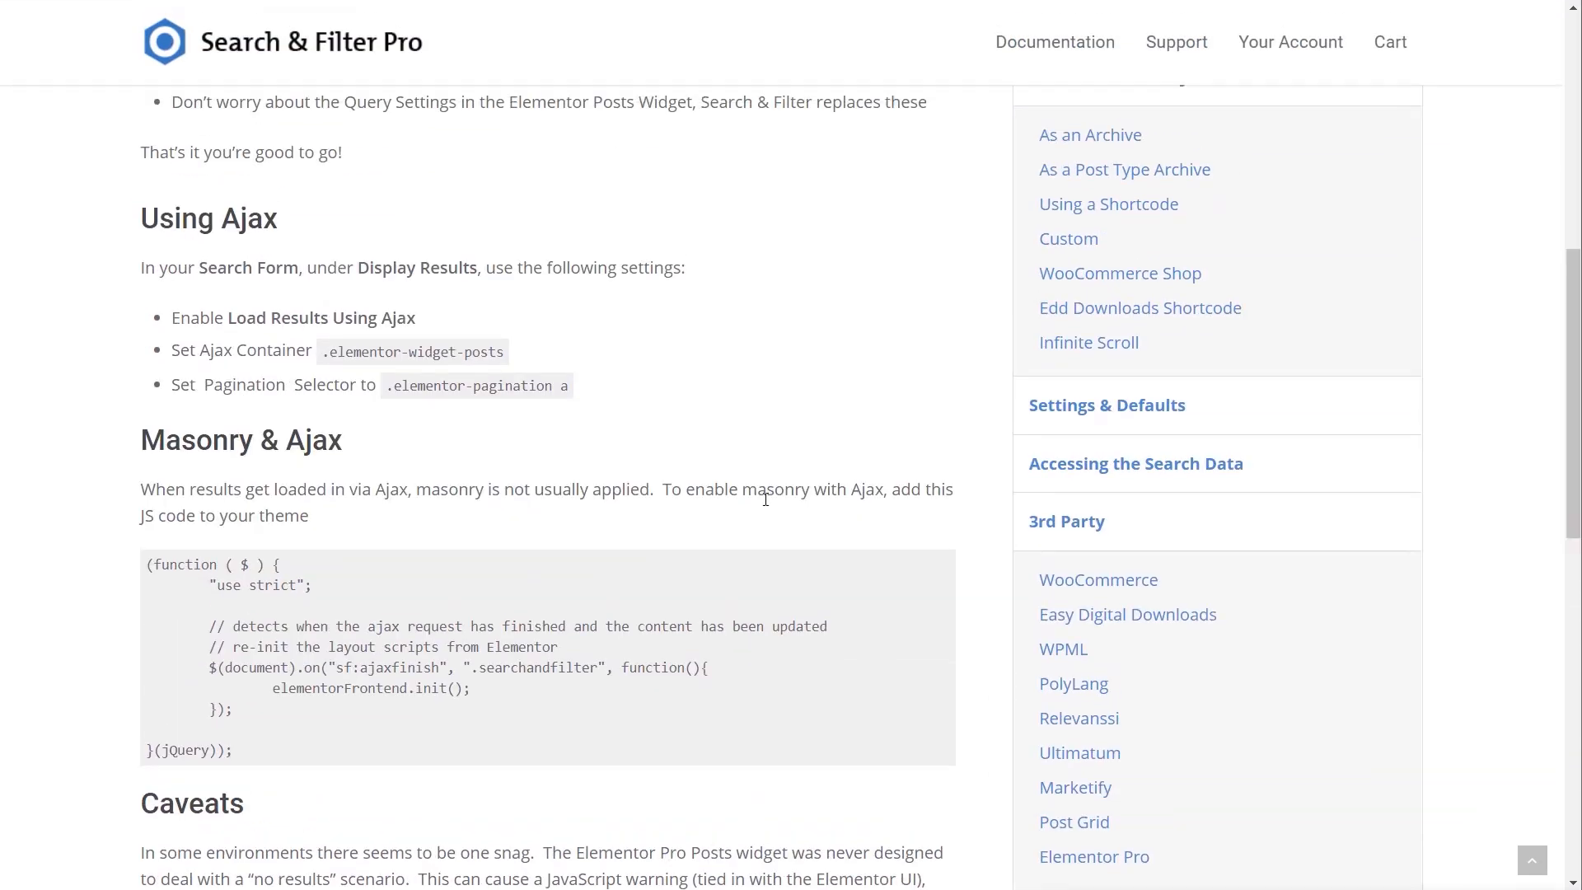
scroll(766, 499, "up", 5)
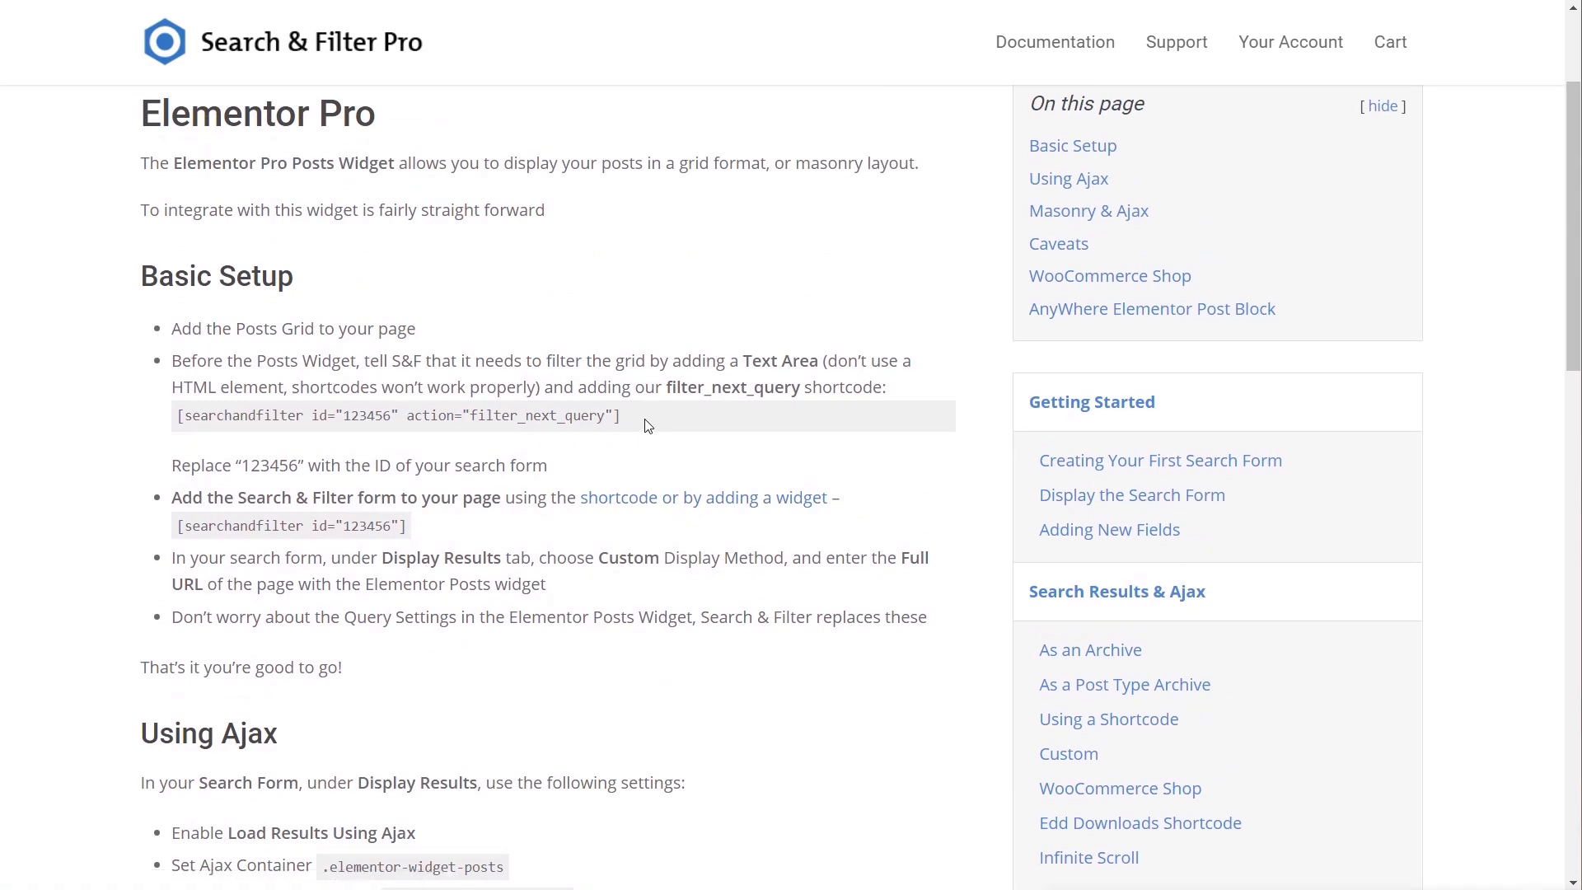
left_click_drag(646, 425, 175, 430)
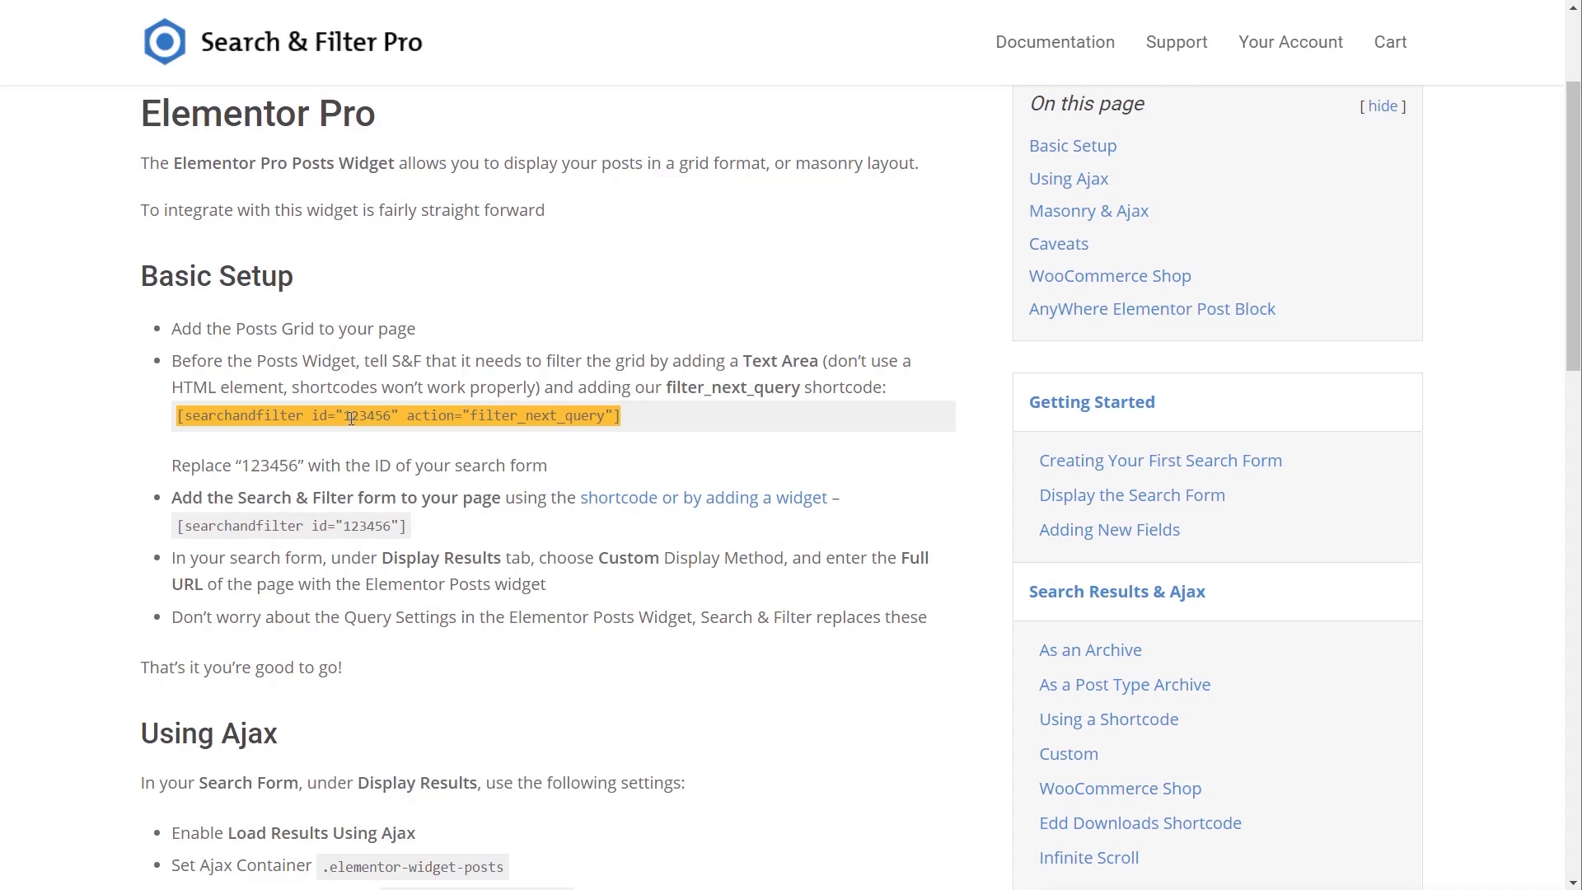
right_click(515, 417)
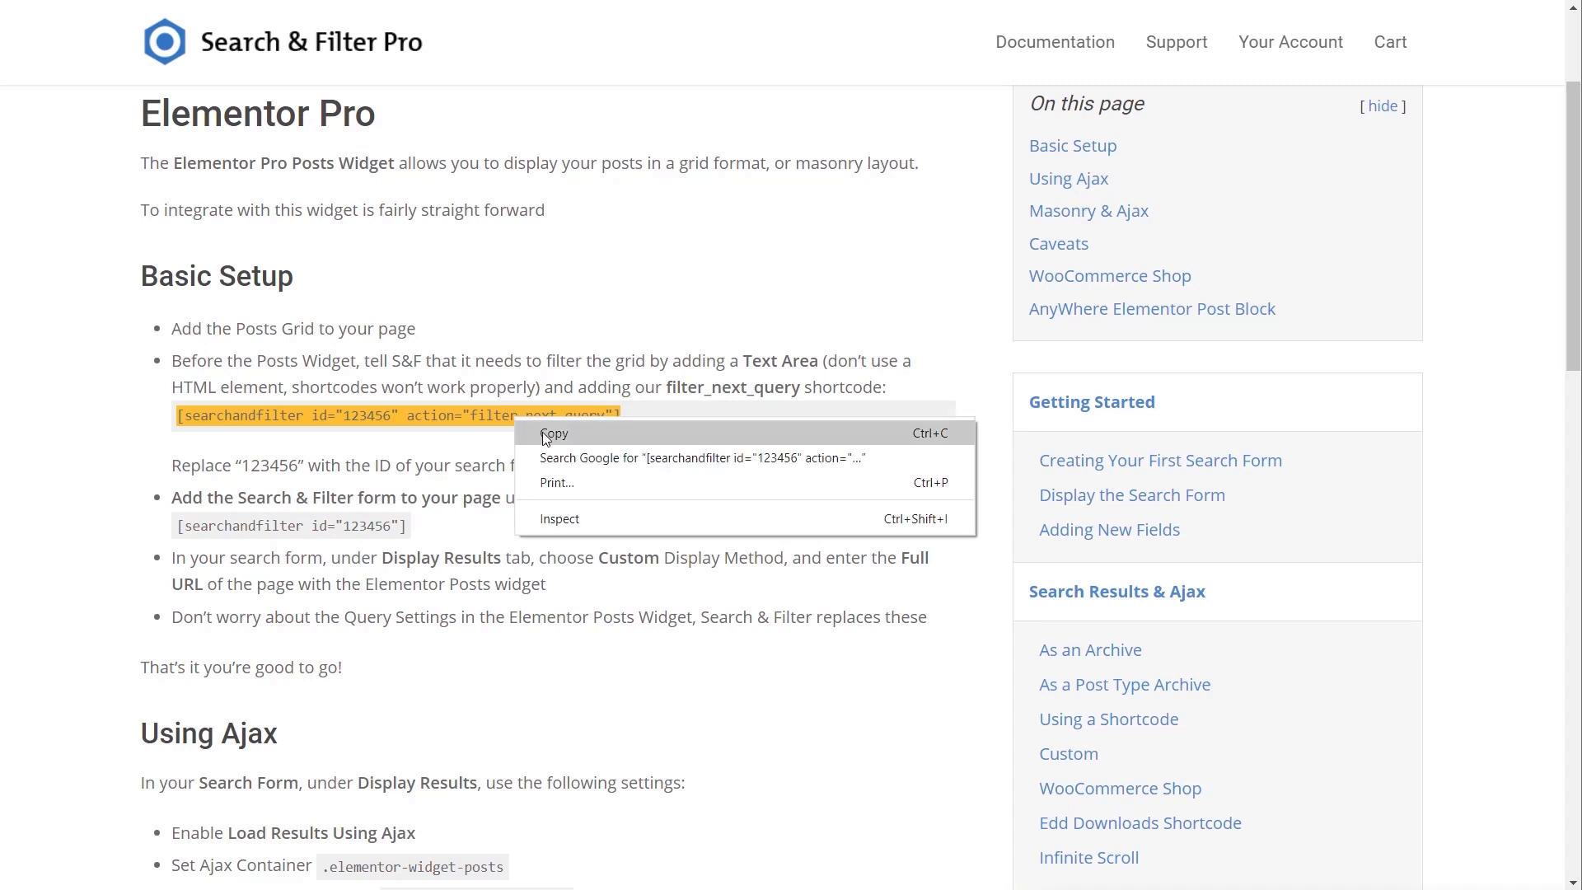
left_click(542, 431)
key("ctrl+Tab")
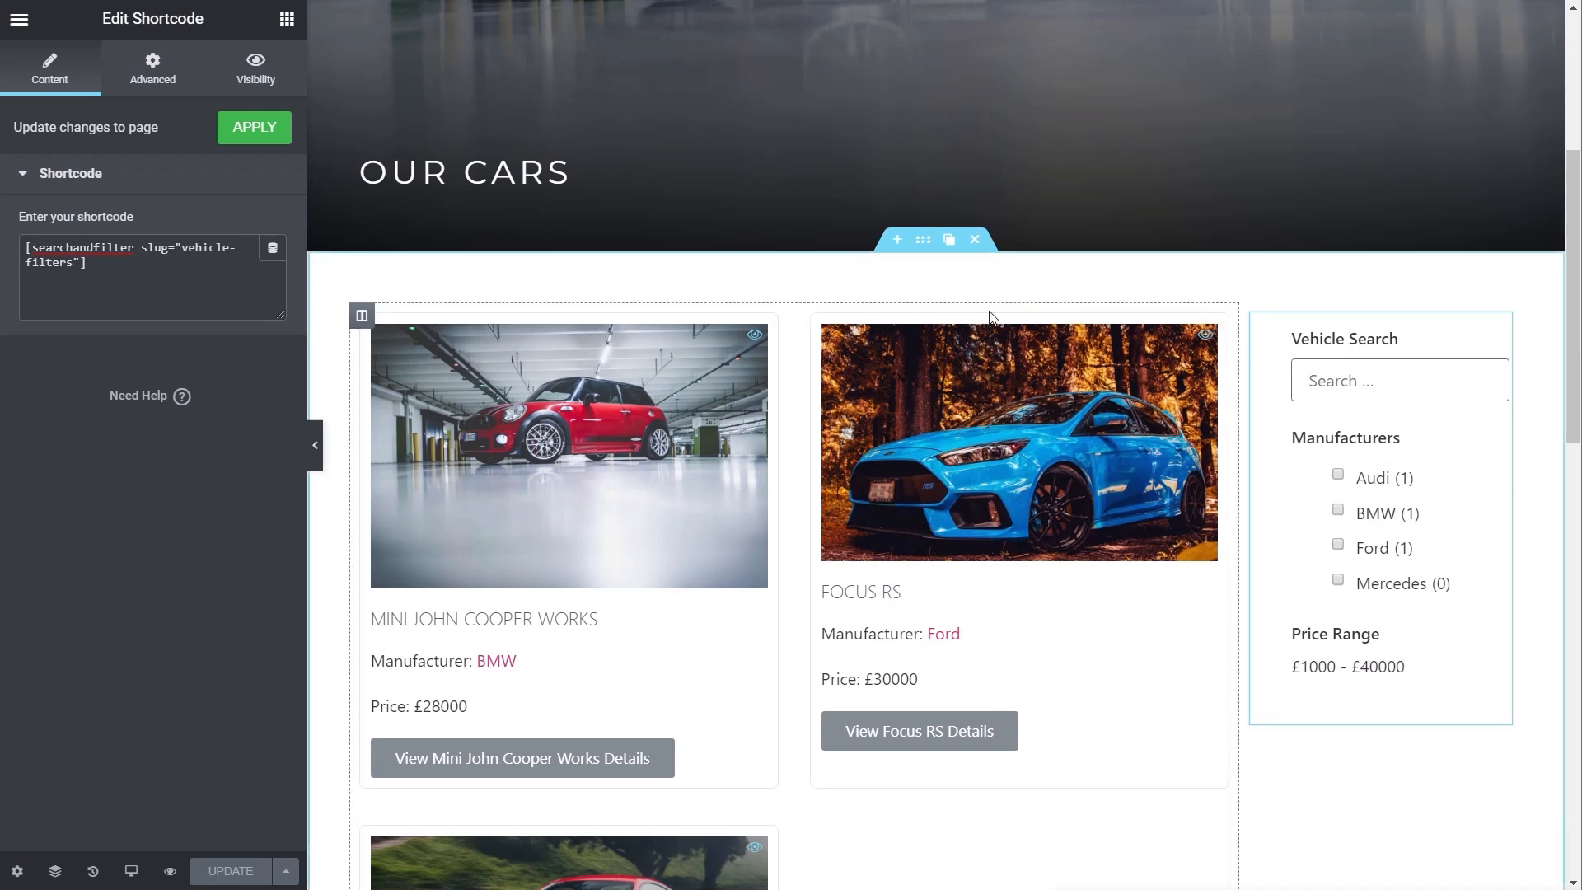
key("ctrl+Tab")
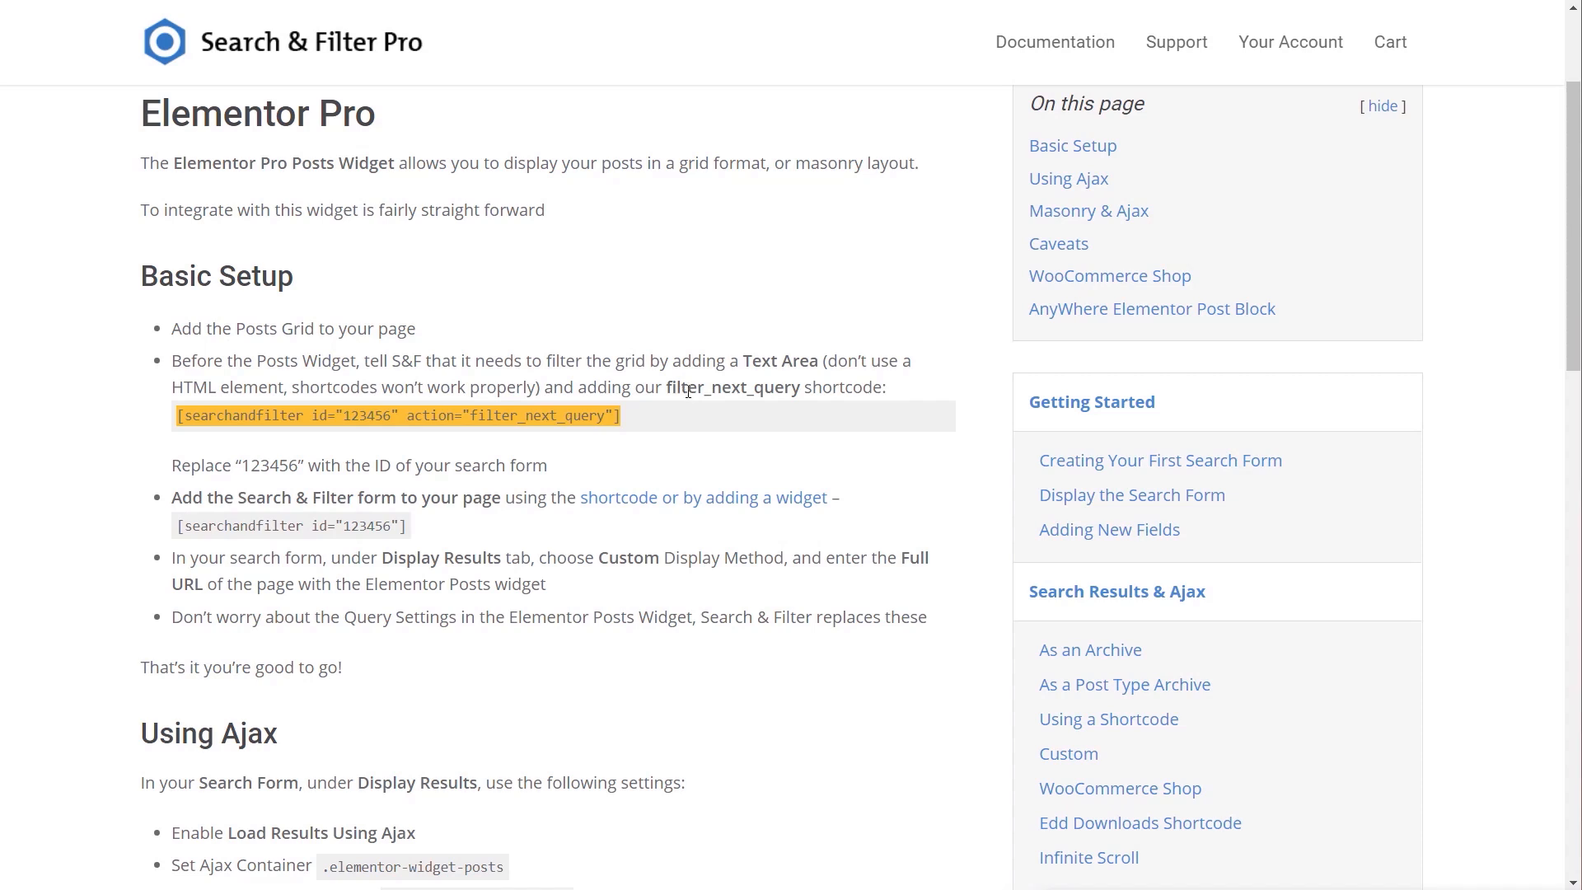
key("ctrl+Tab")
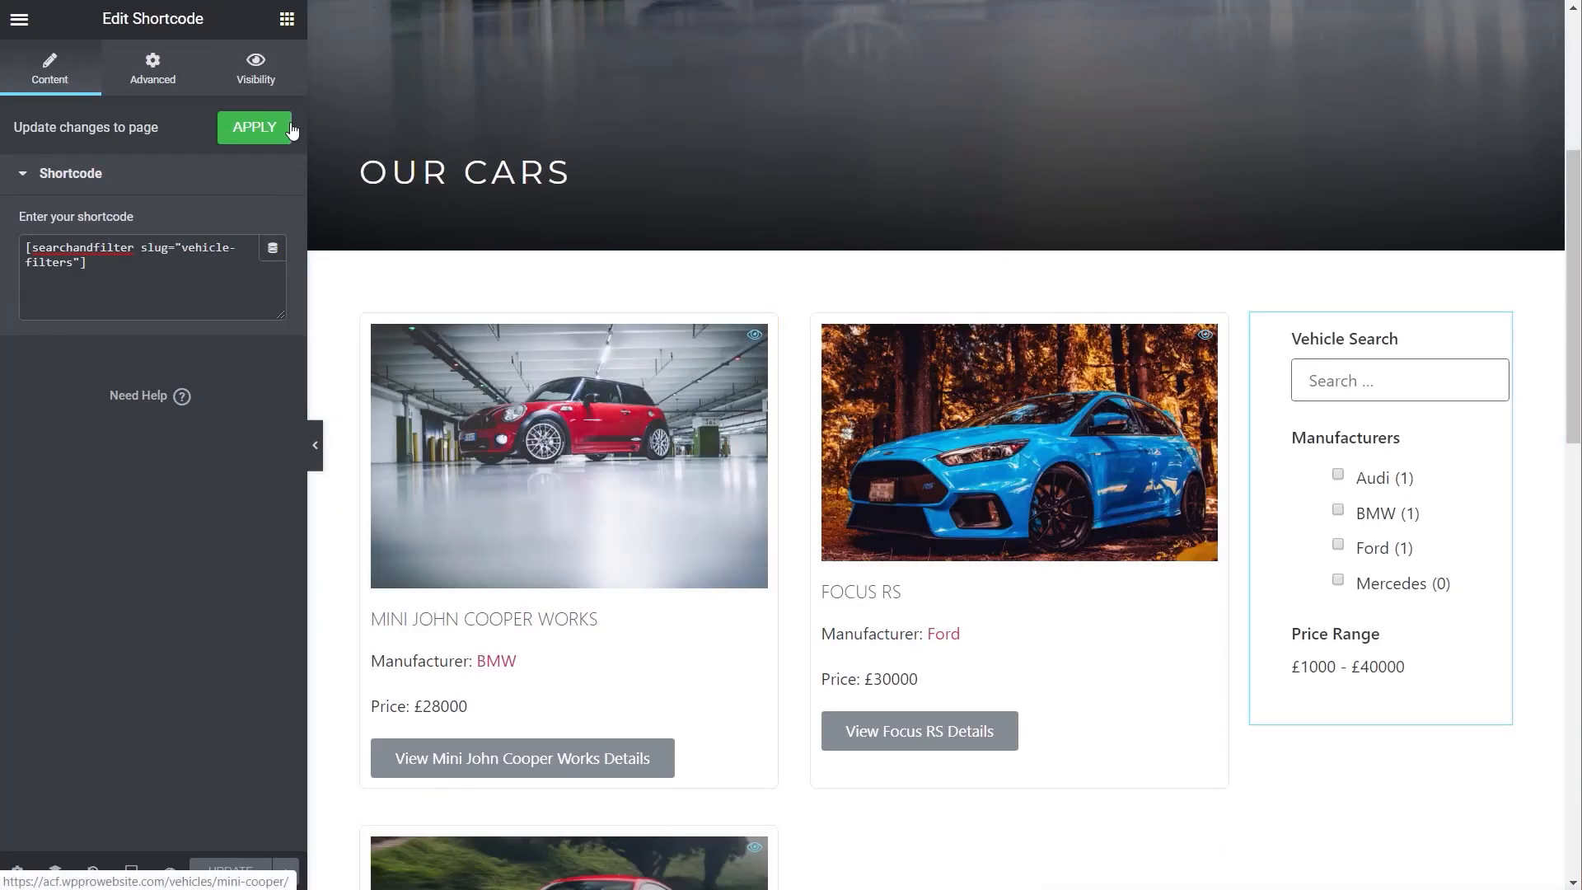
Add a Text Editor widget above the posts grid and replace its placeholder text with the copied [searchandfilter id="123456" action="filter_next_query"] shortcode
left_click(286, 18)
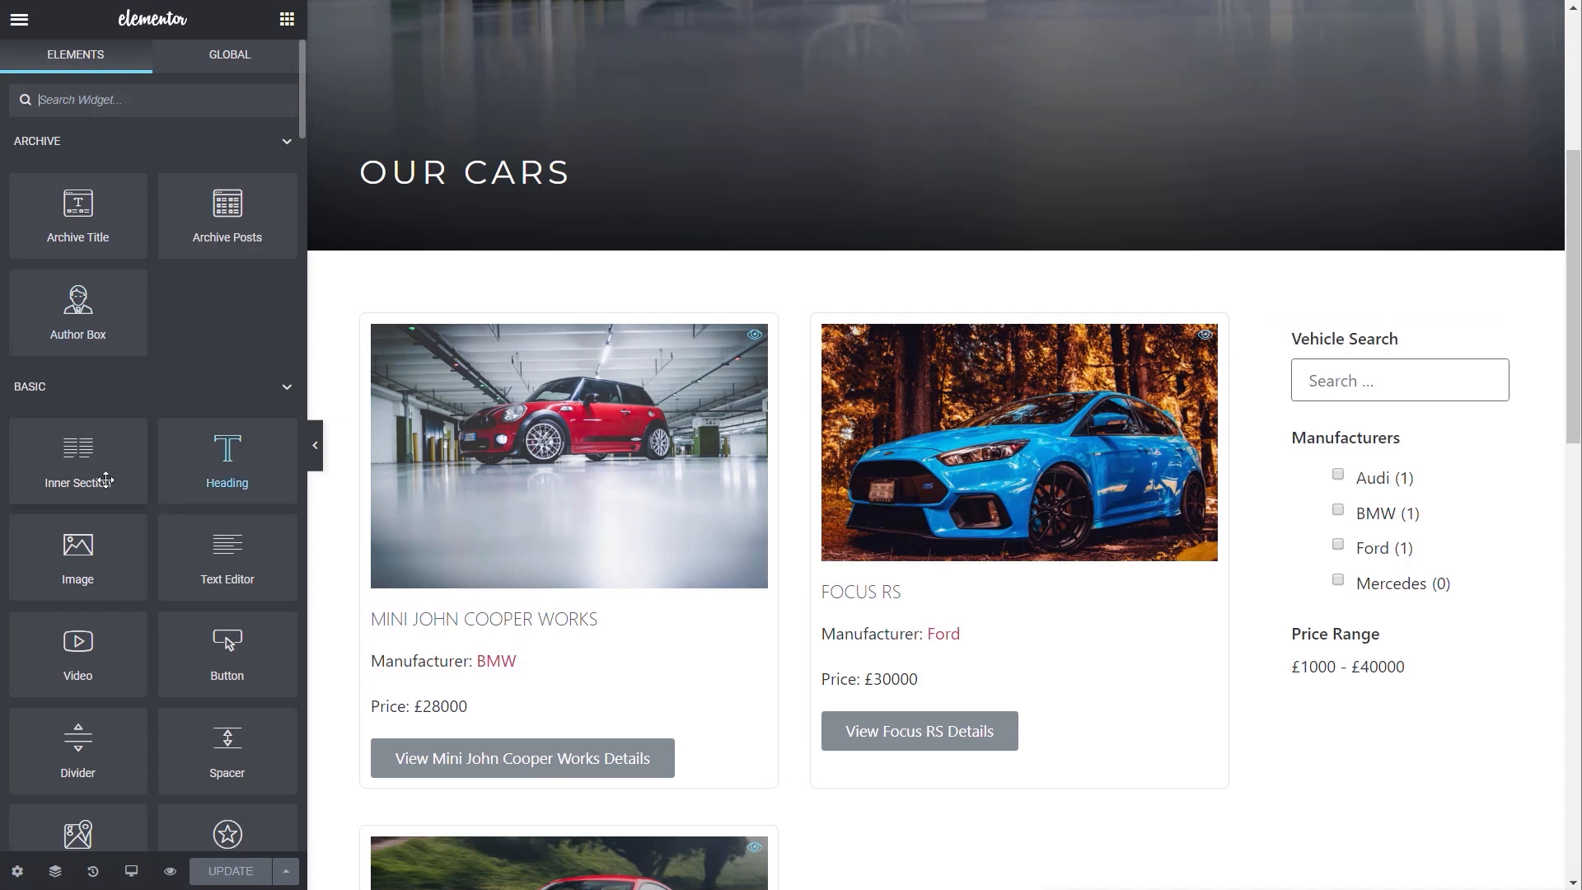
left_click_drag(221, 556, 473, 329)
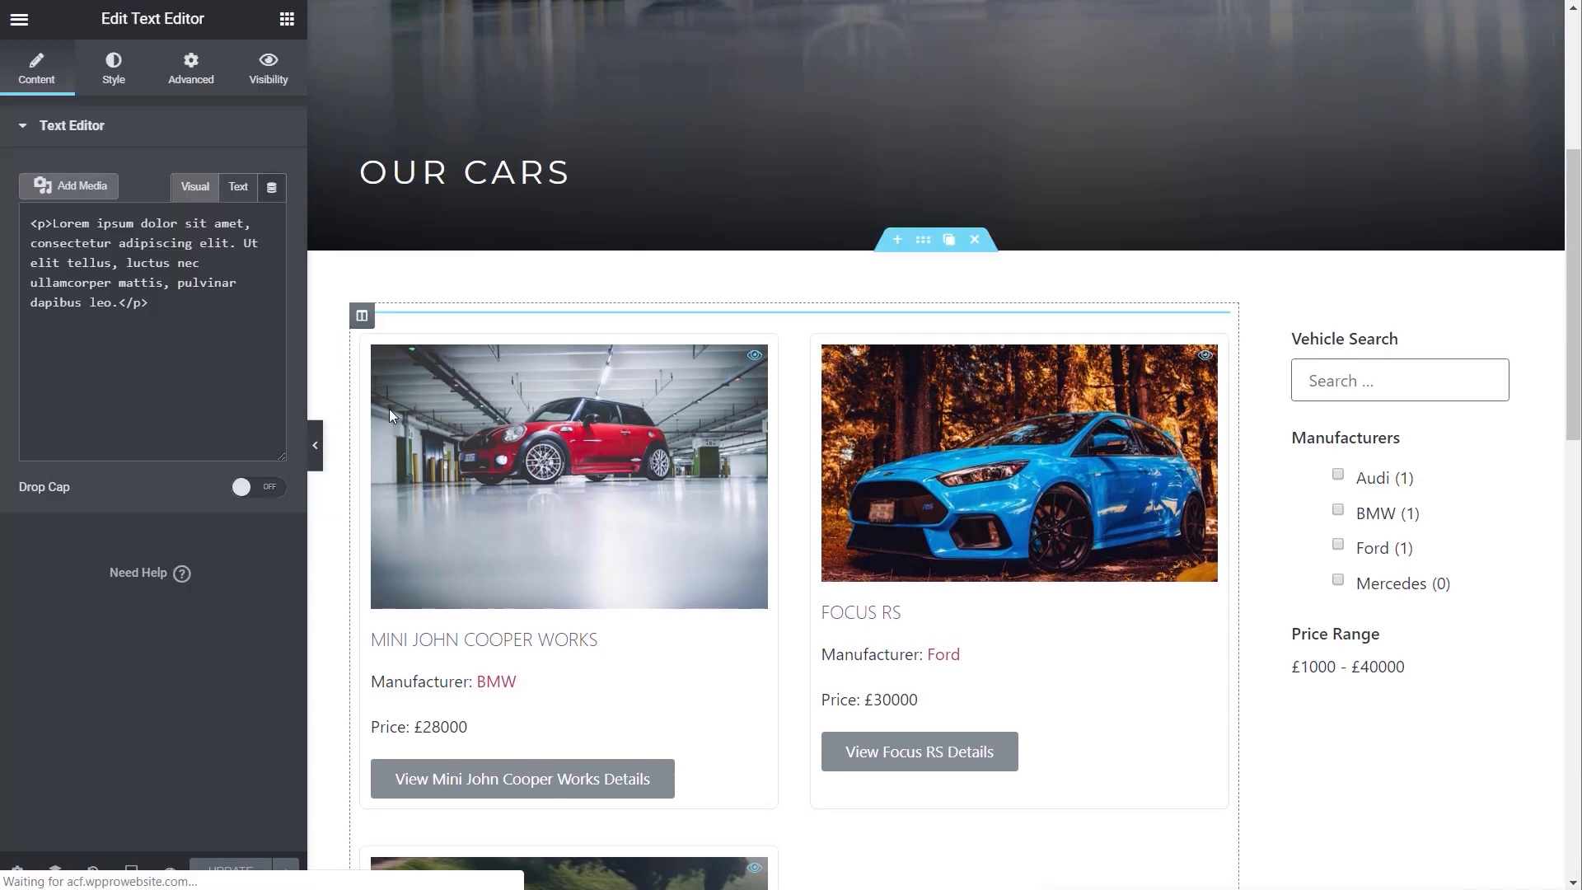
left_click_drag(239, 378, 32, 293)
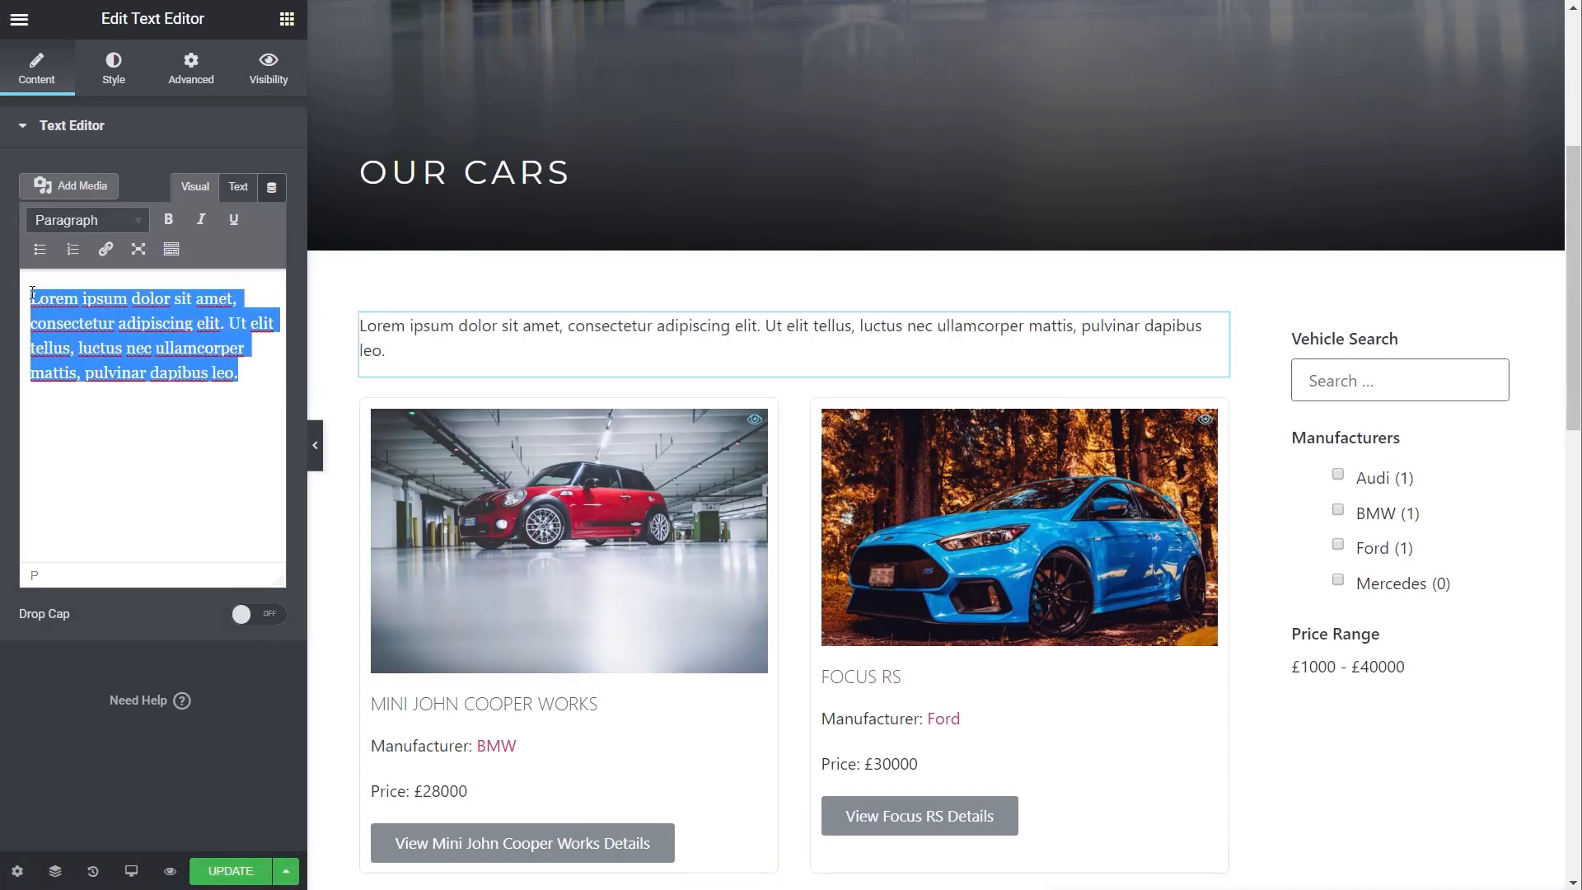
key("ctrl+v")
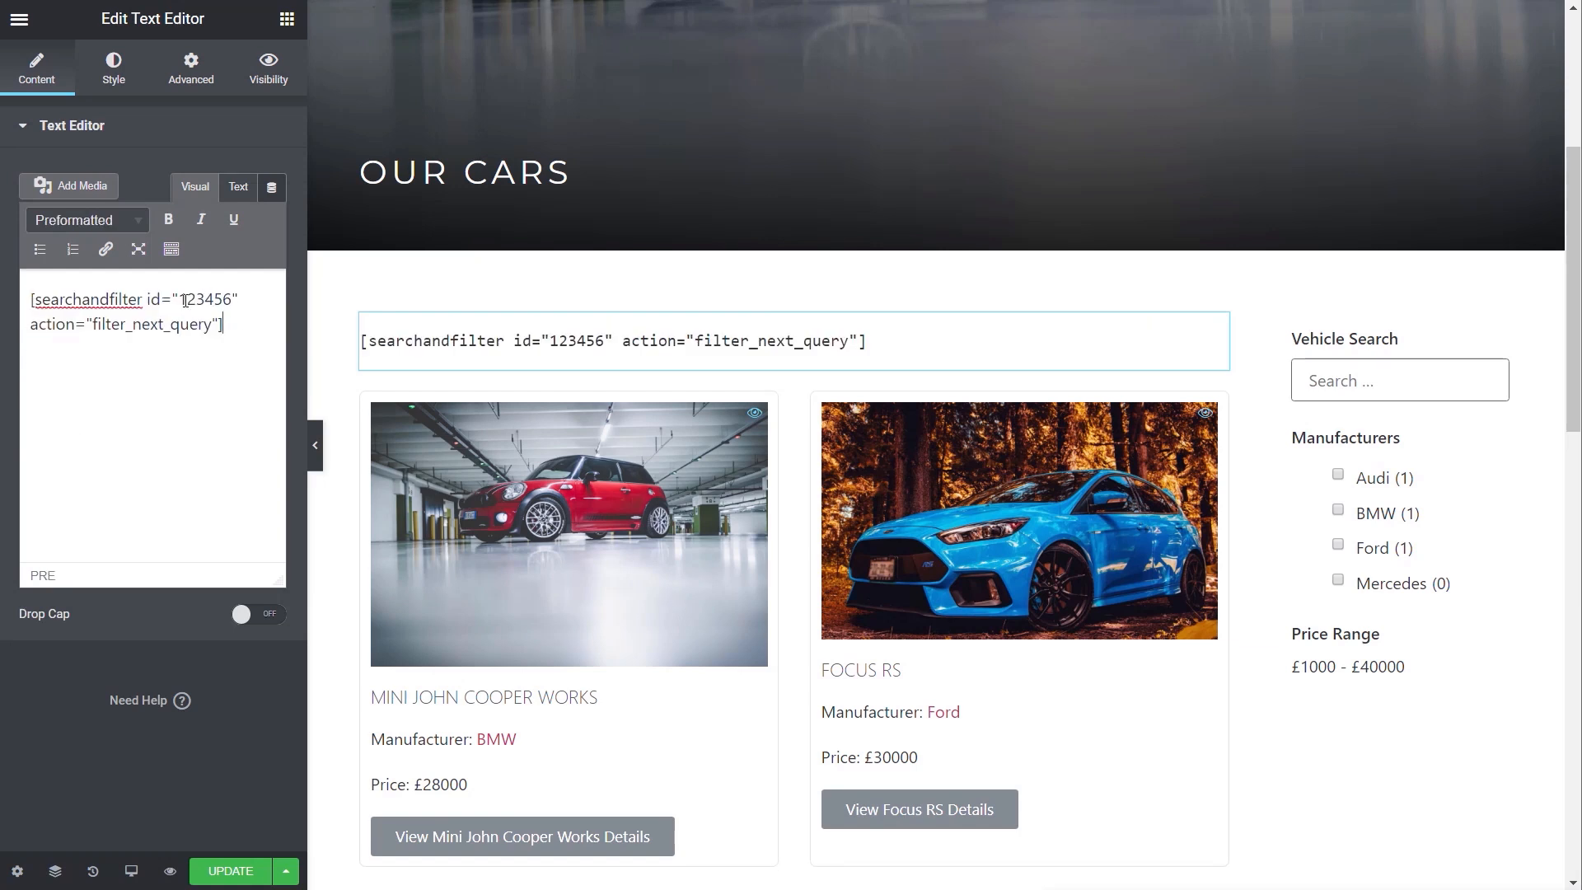
Replace the shortcode's ID with 707, copied from the Vehicle Filters search form, and update the Elementor template
left_click_drag(179, 299, 233, 299)
key("BackSpace")
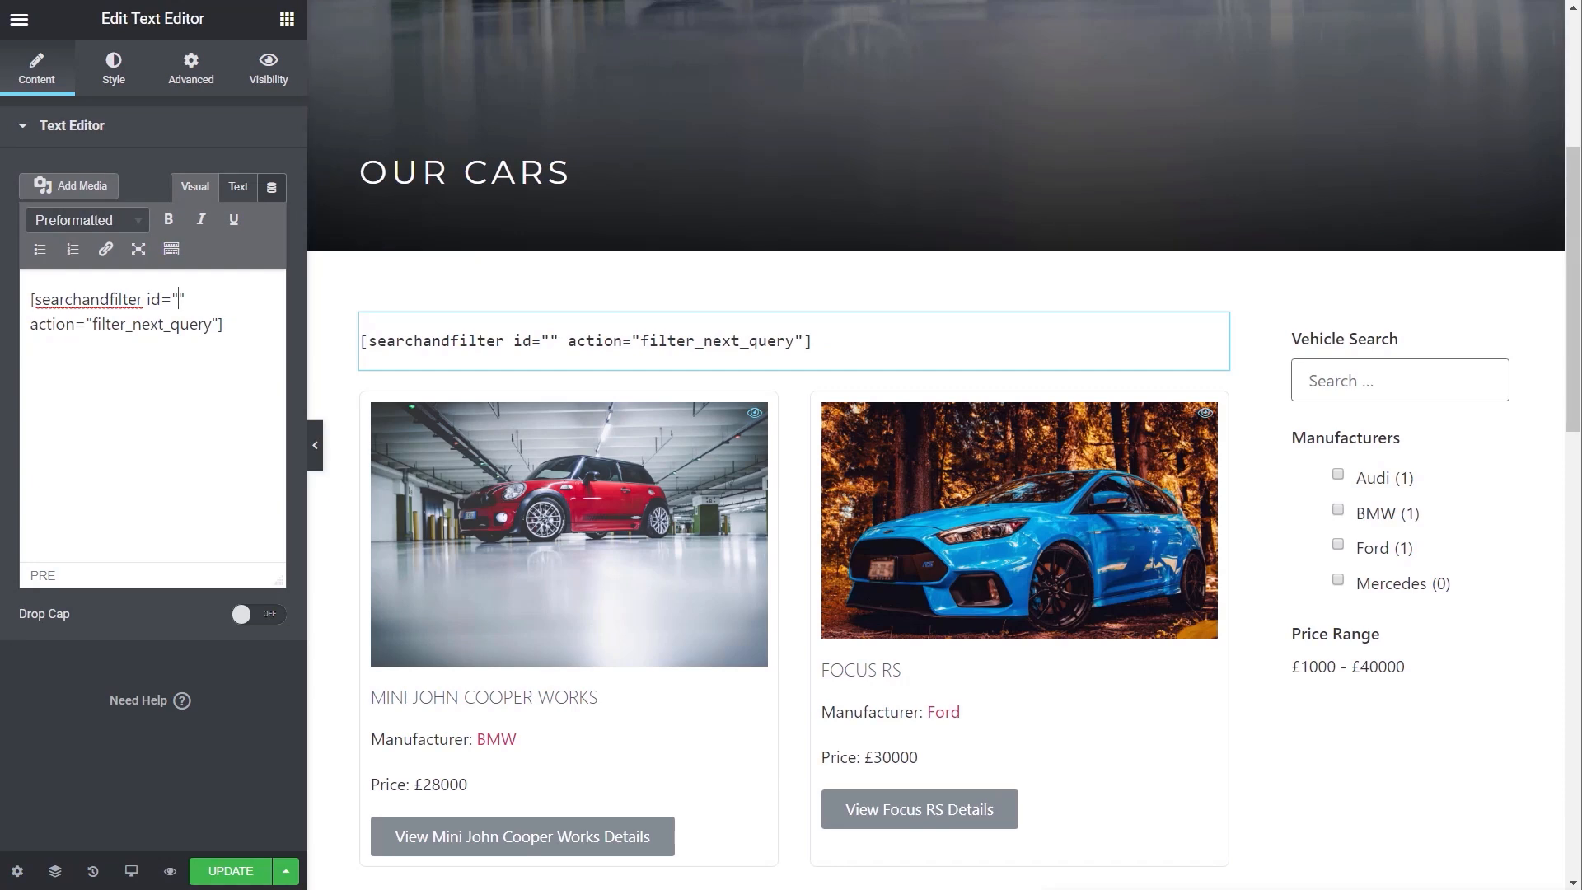
key("ctrl+Tab")
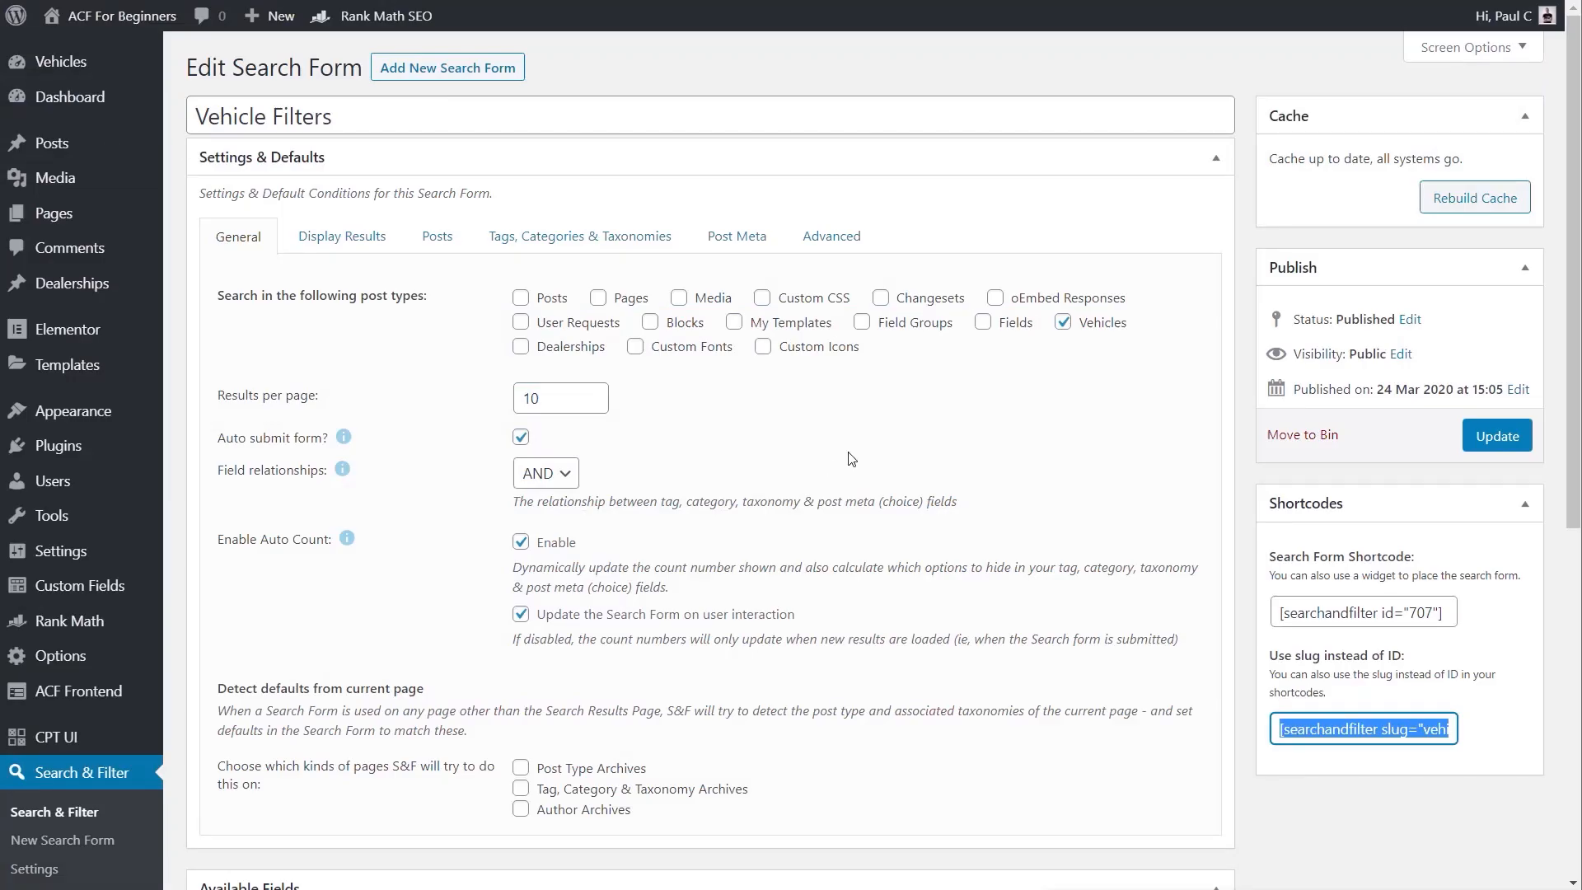
left_click(1407, 614)
left_click_drag(1410, 614, 1433, 614)
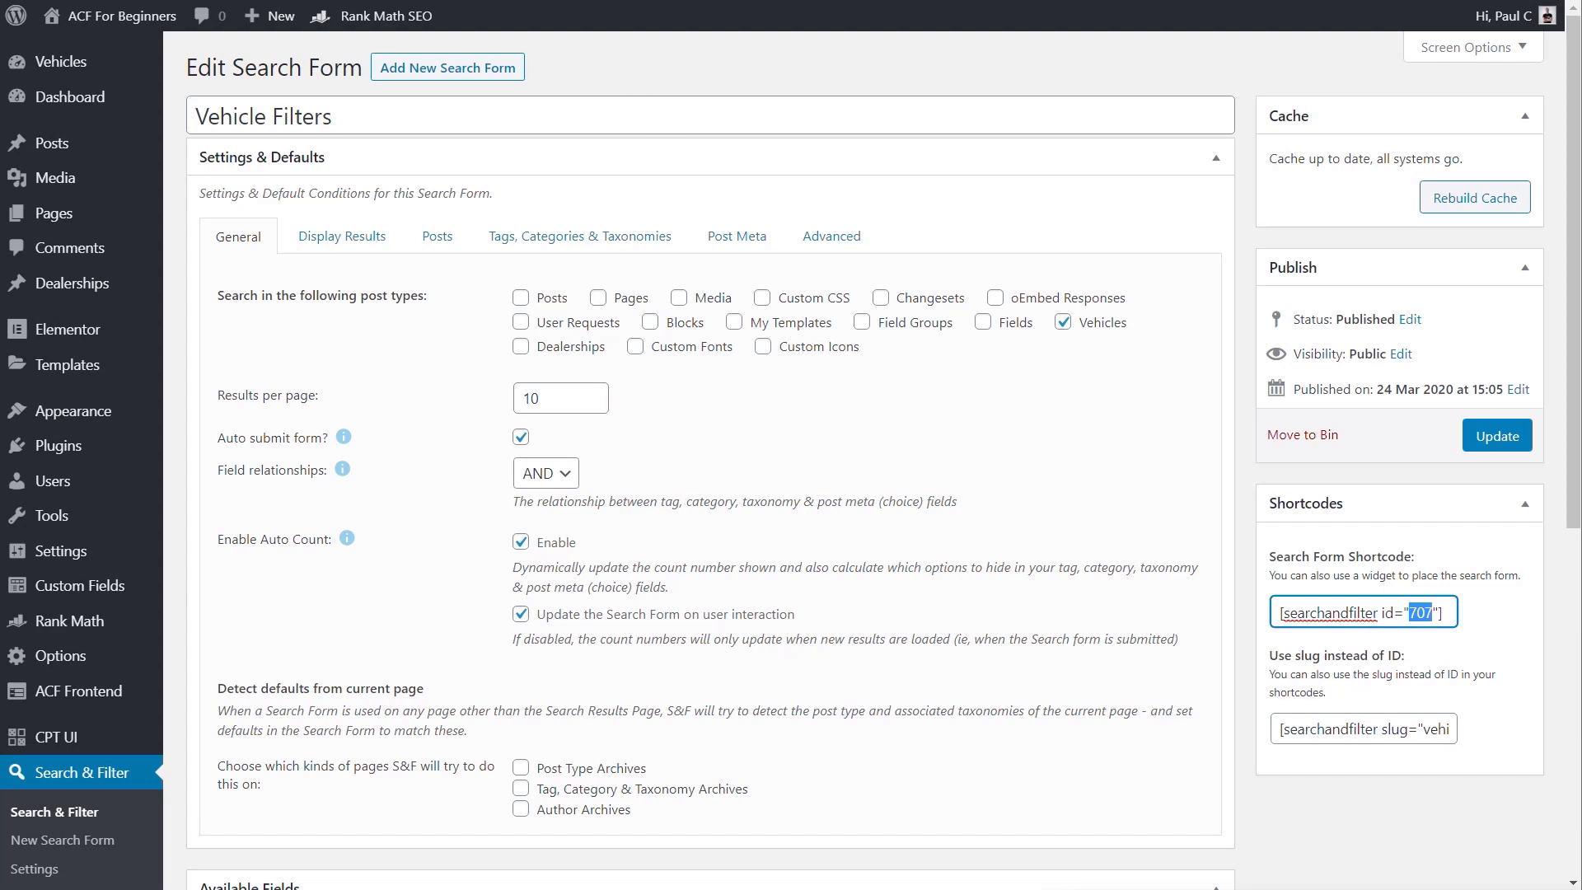
left_click(511, 1)
key("ctrl+v")
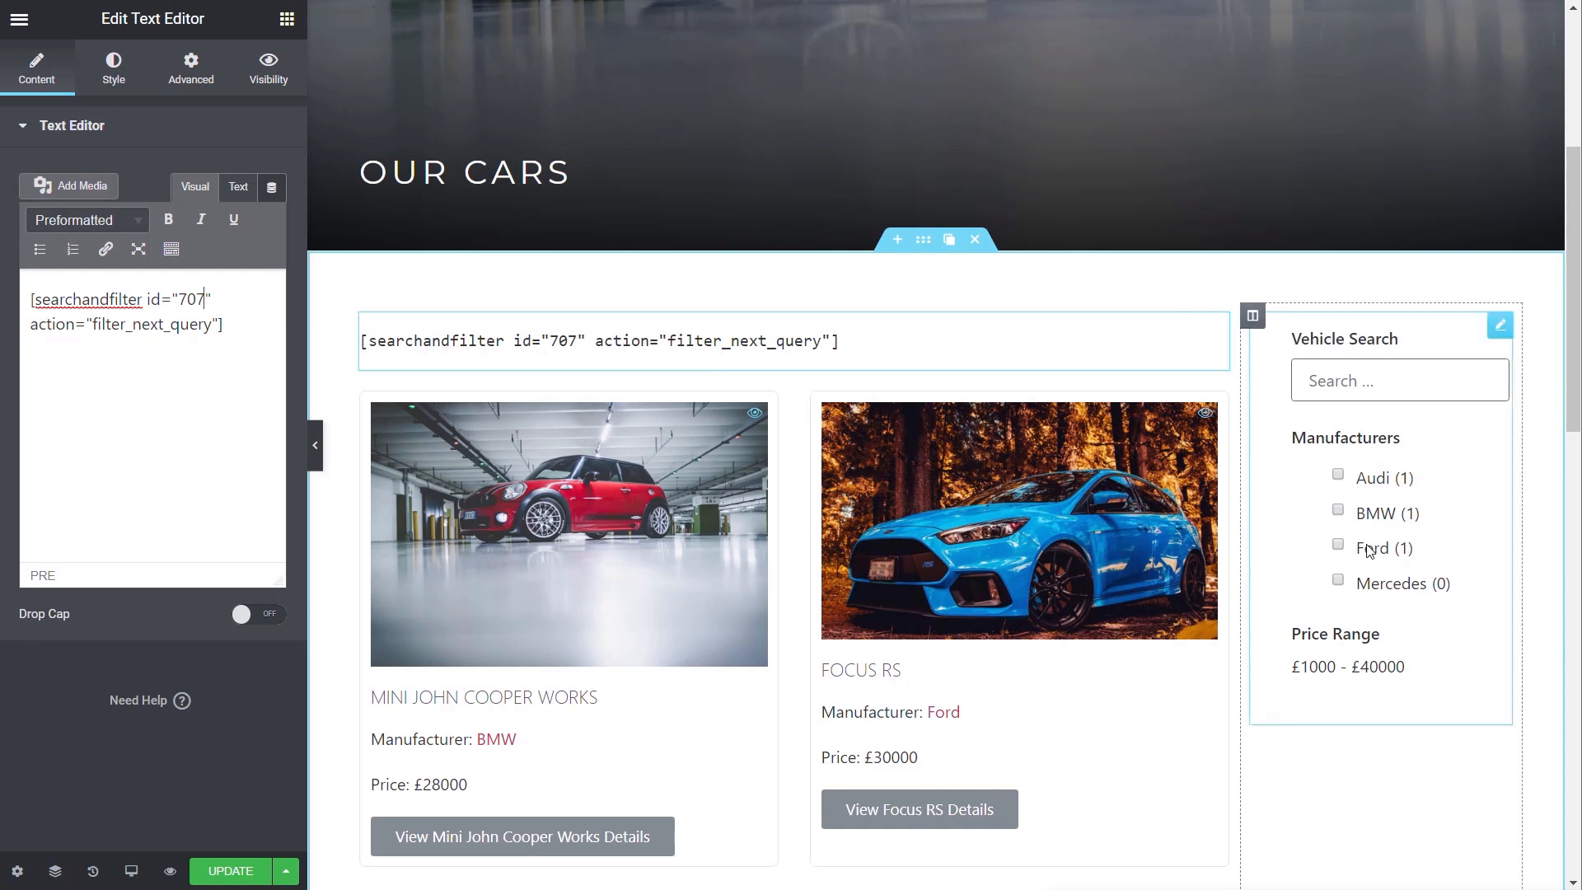
left_click(235, 877)
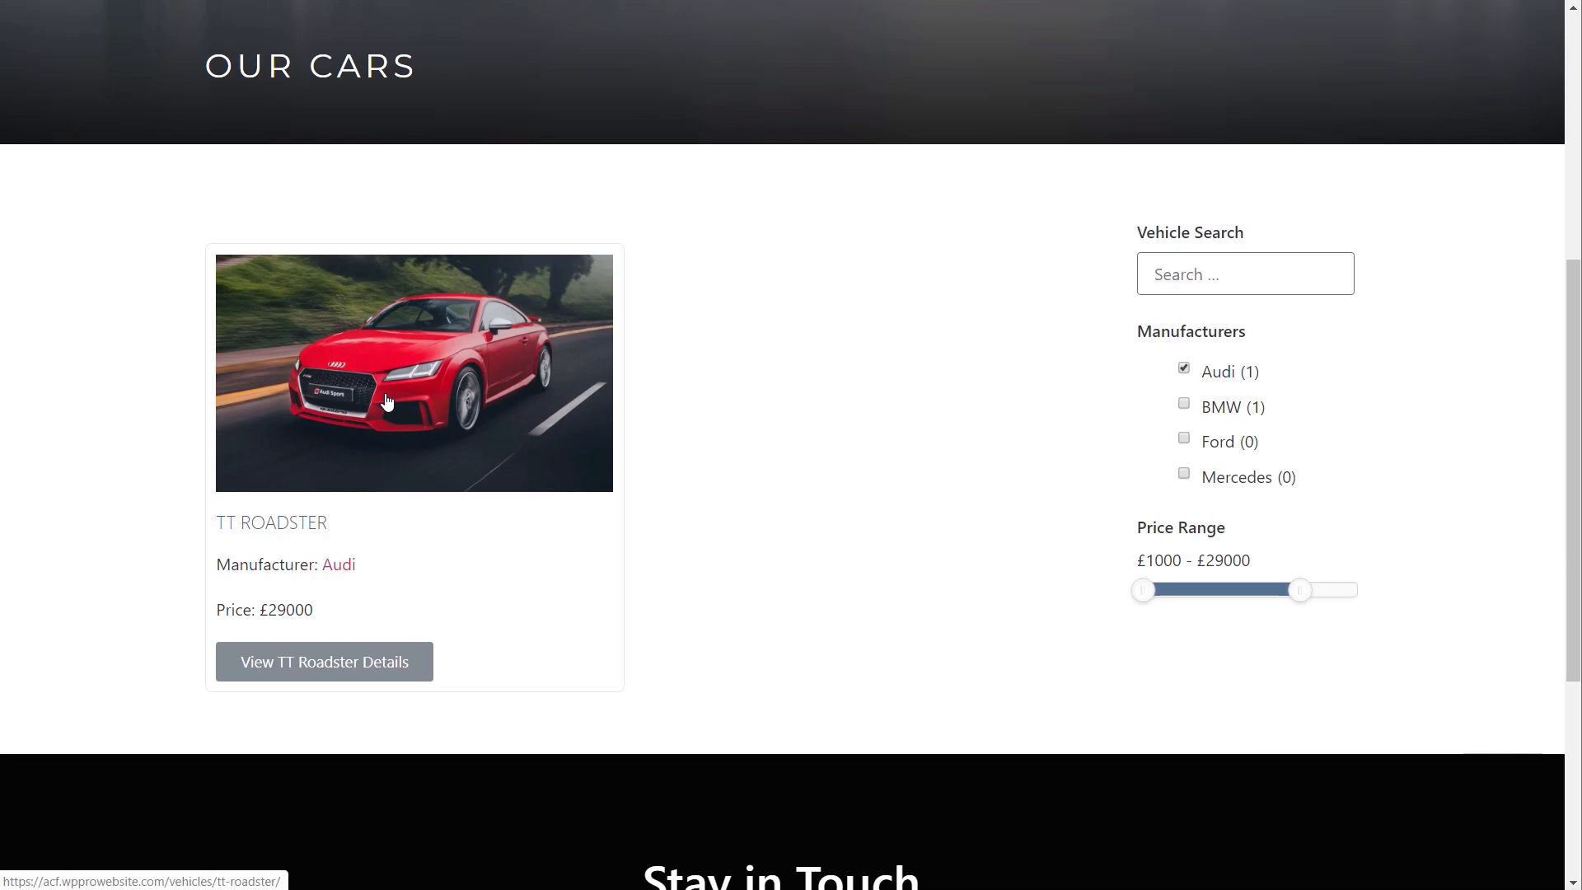
Test the filters on the live Our Cars page by clearing Audi, raising the maximum price to £40000 and searching for "focus"
left_click(1184, 368)
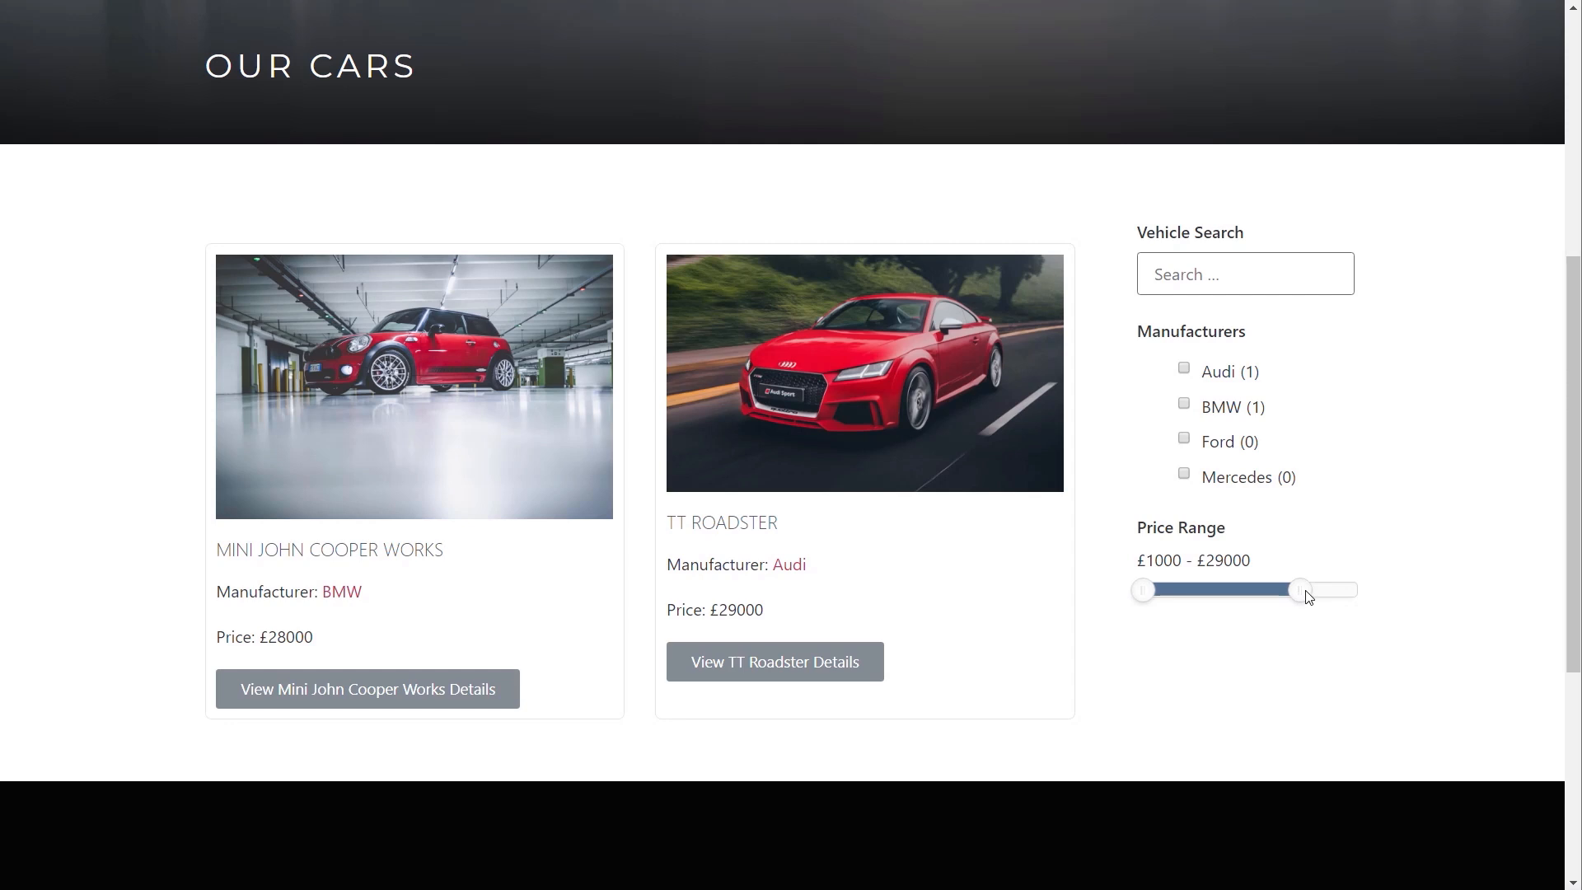
left_click_drag(1309, 596, 1392, 597)
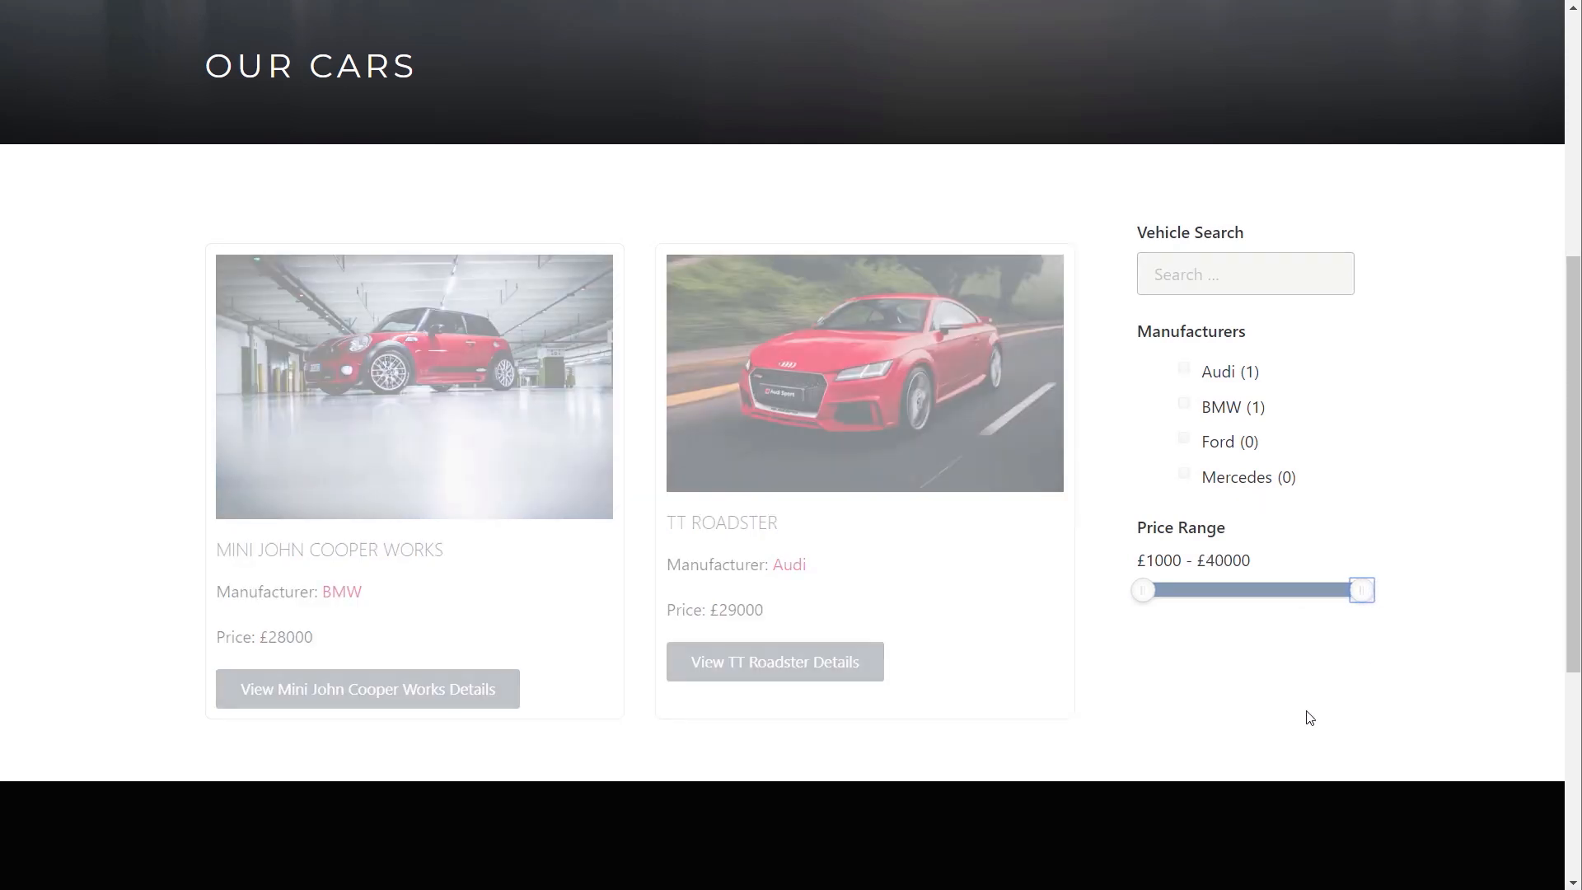
left_click(1229, 276)
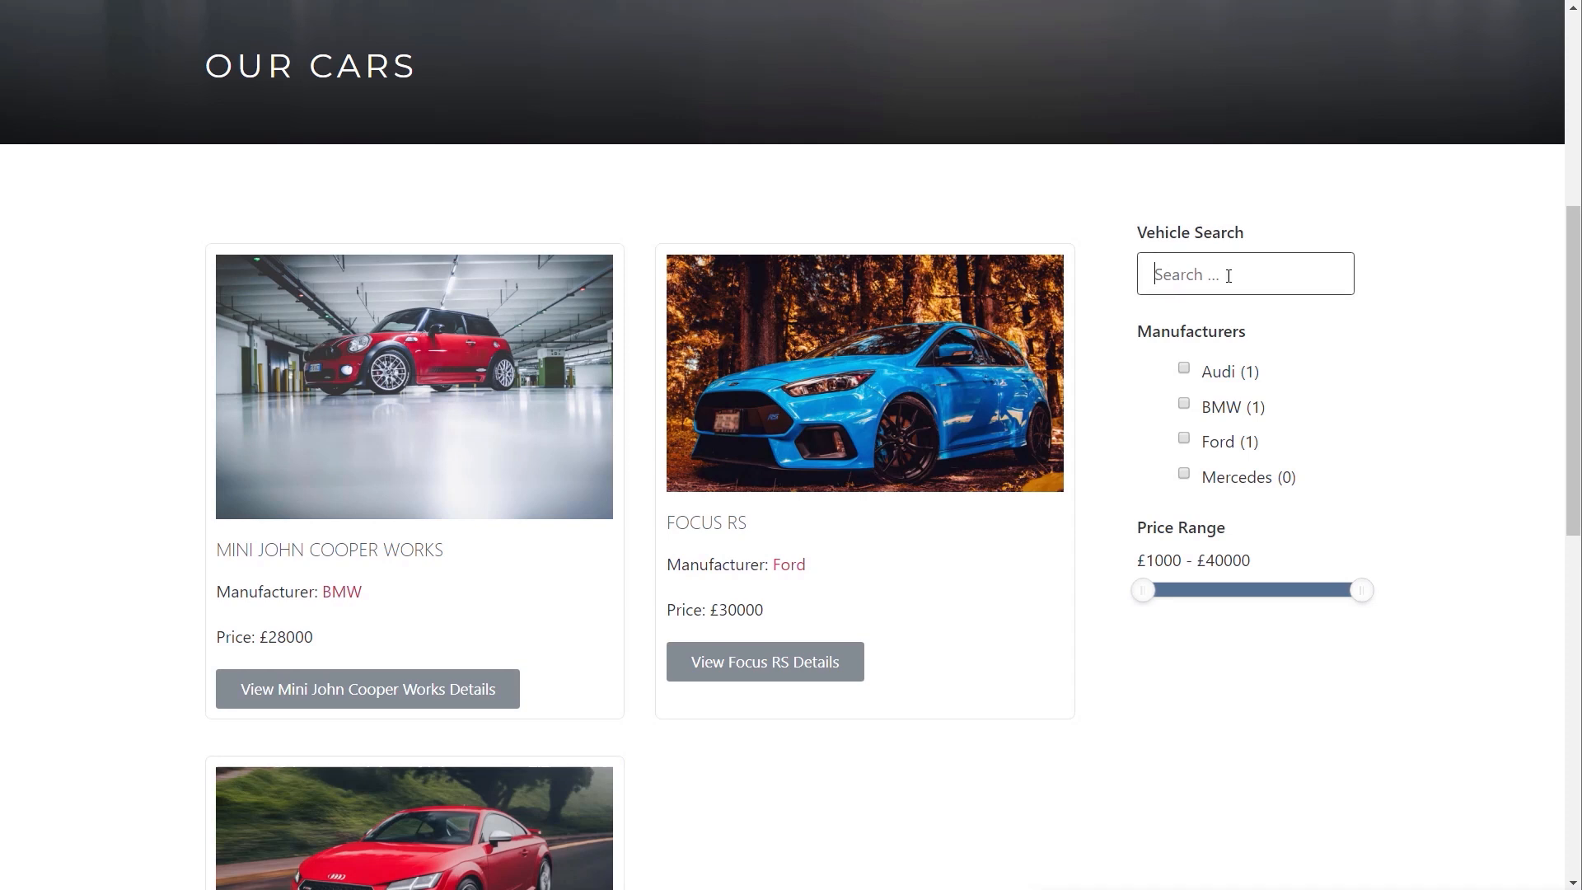
type("focus")
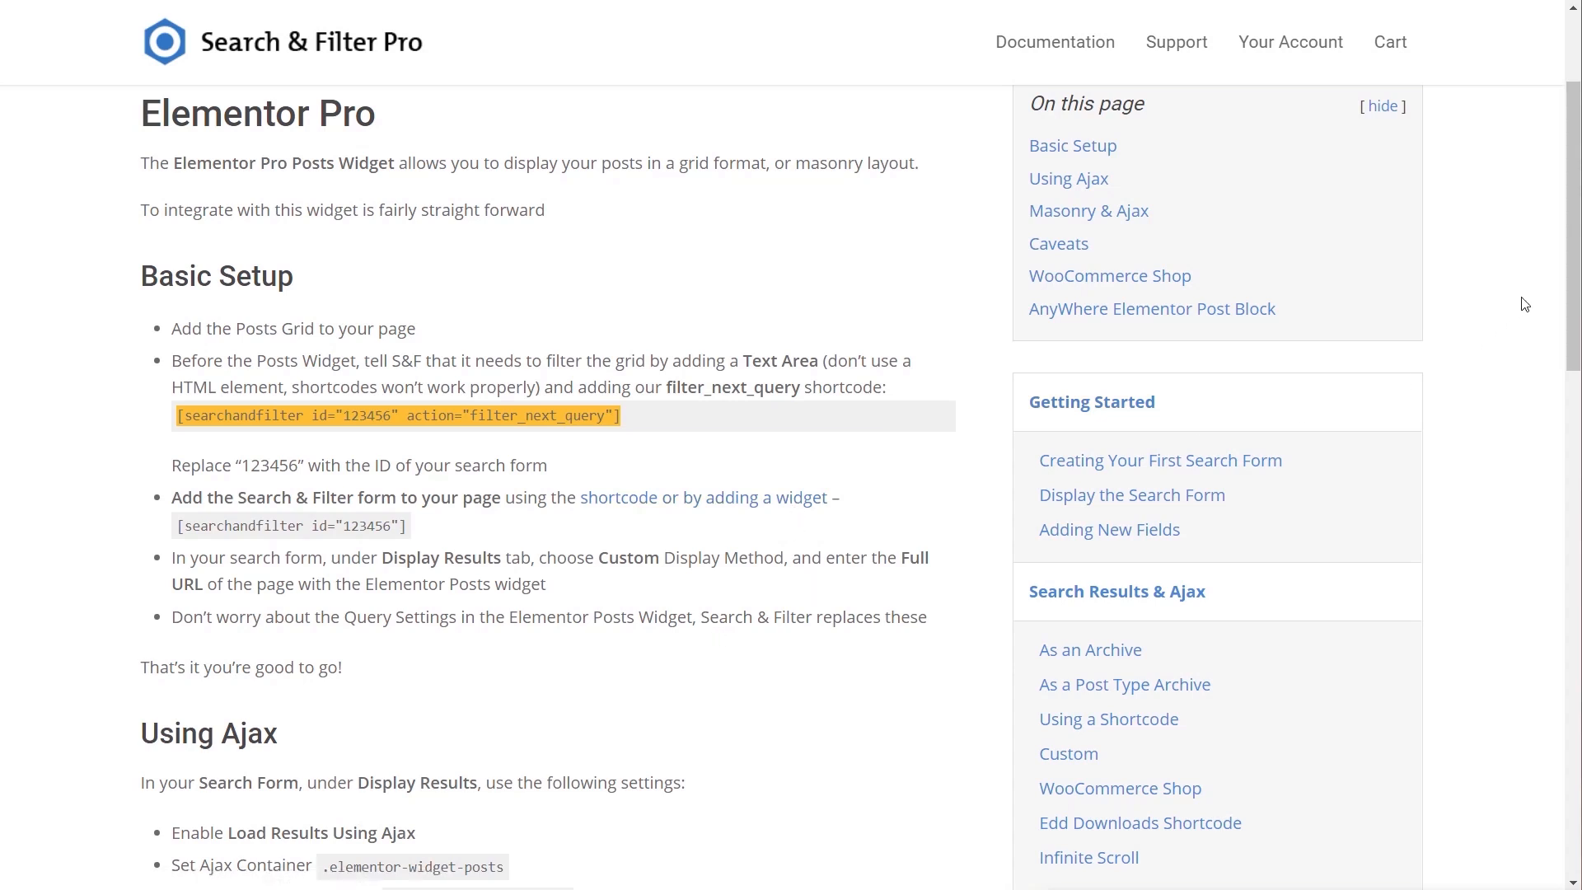
Review the Elementor Pro documentation's Using Ajax, Masonry & Ajax, Caveats and WooCommerce Shop sections, highlighting the Ajax container .elementor-widget-posts
left_click_drag(1575, 290, 1575, 349)
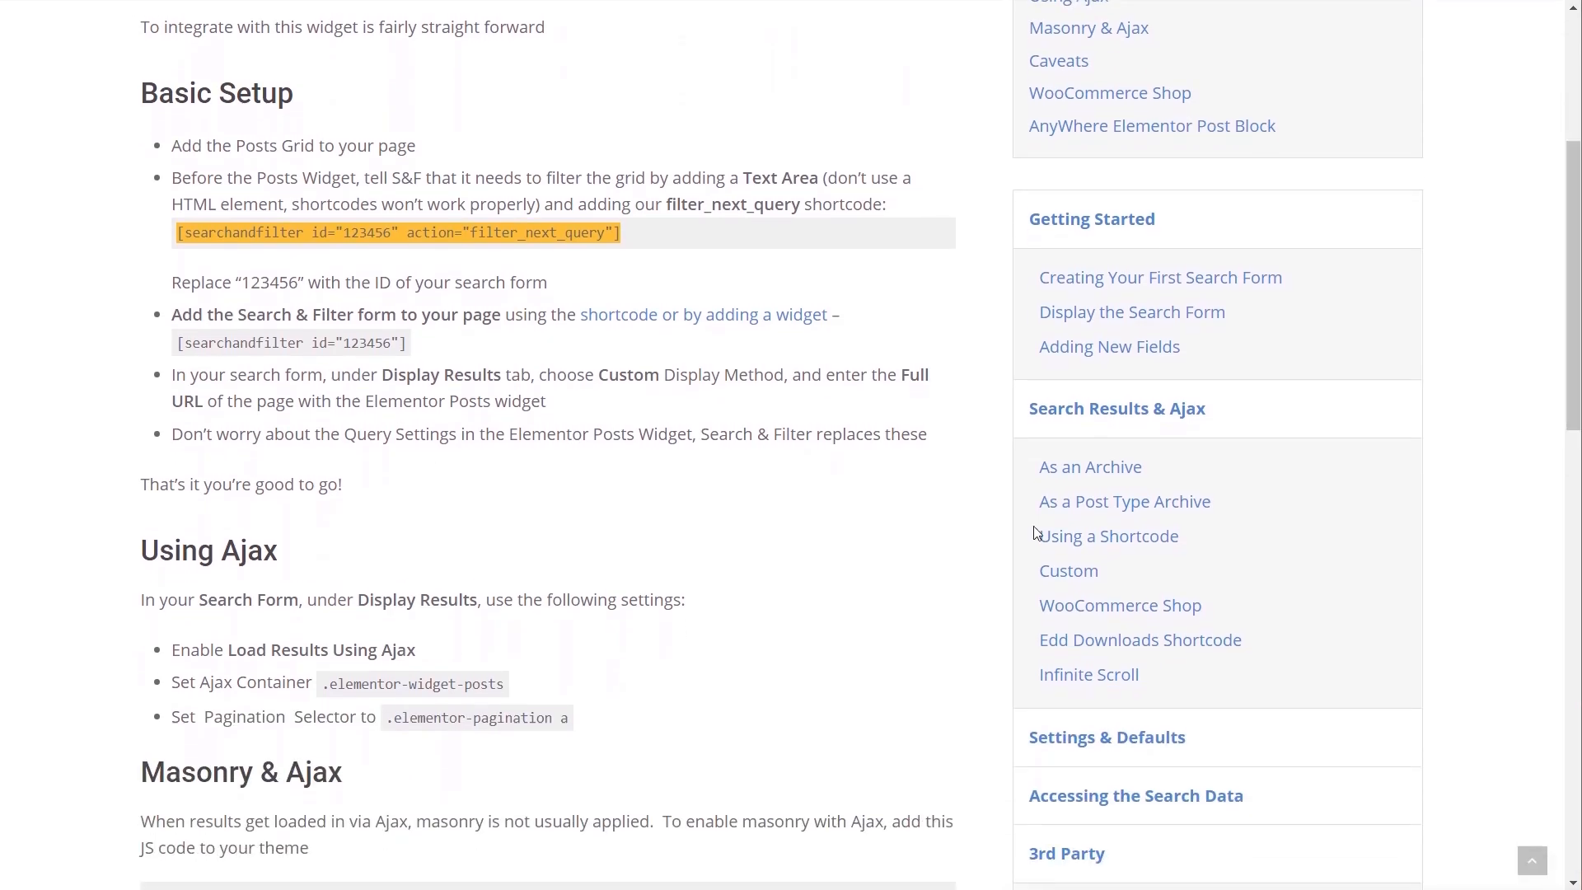
left_click_drag(323, 685, 504, 683)
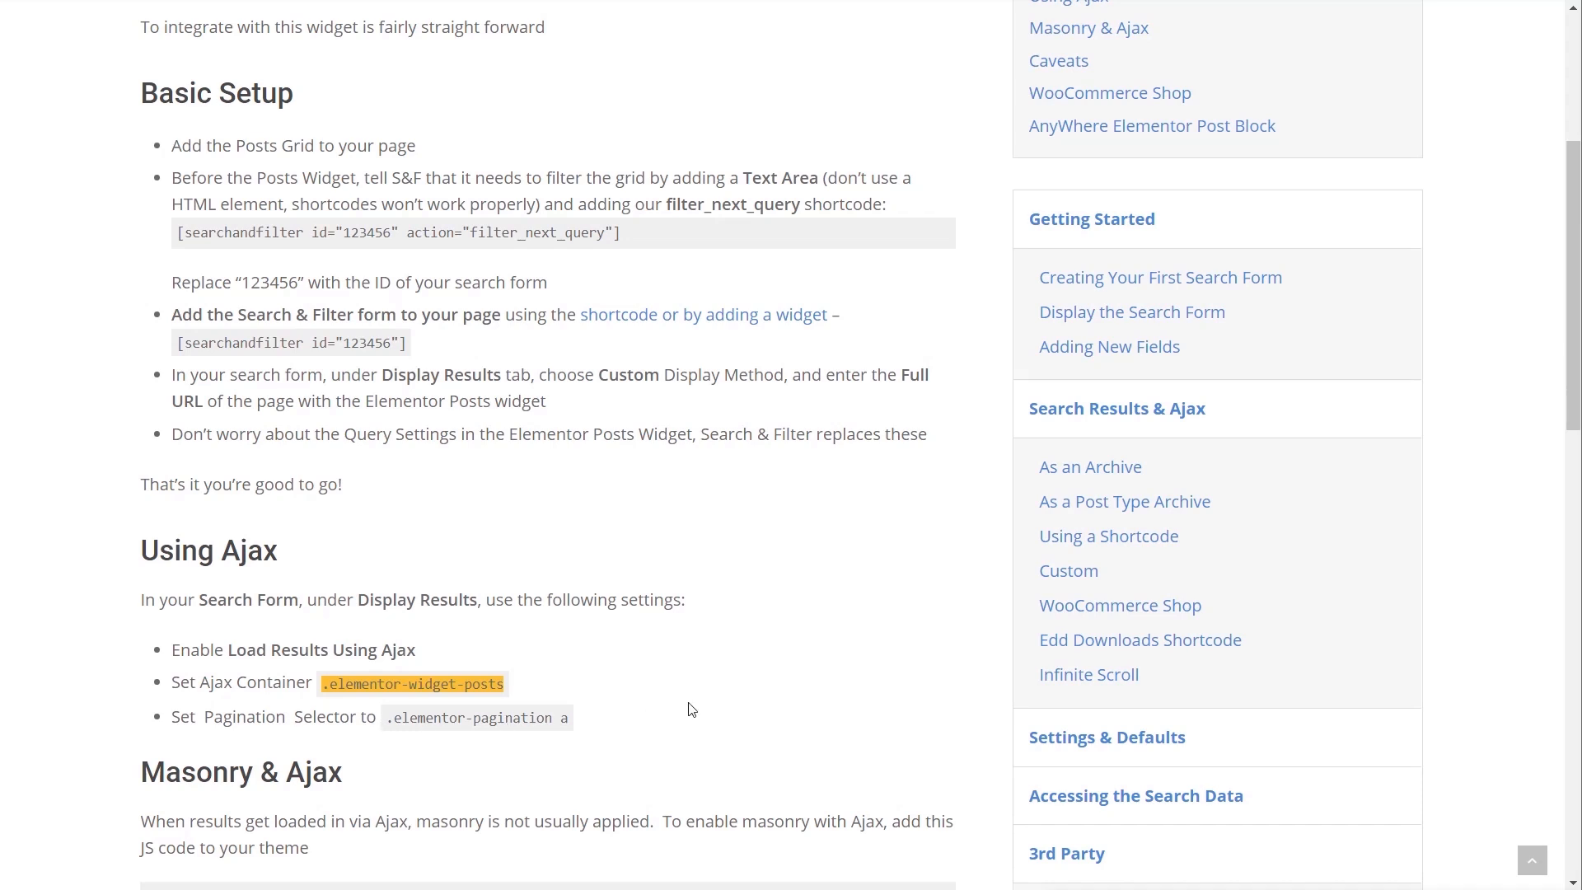
scroll(692, 710, "down", 3)
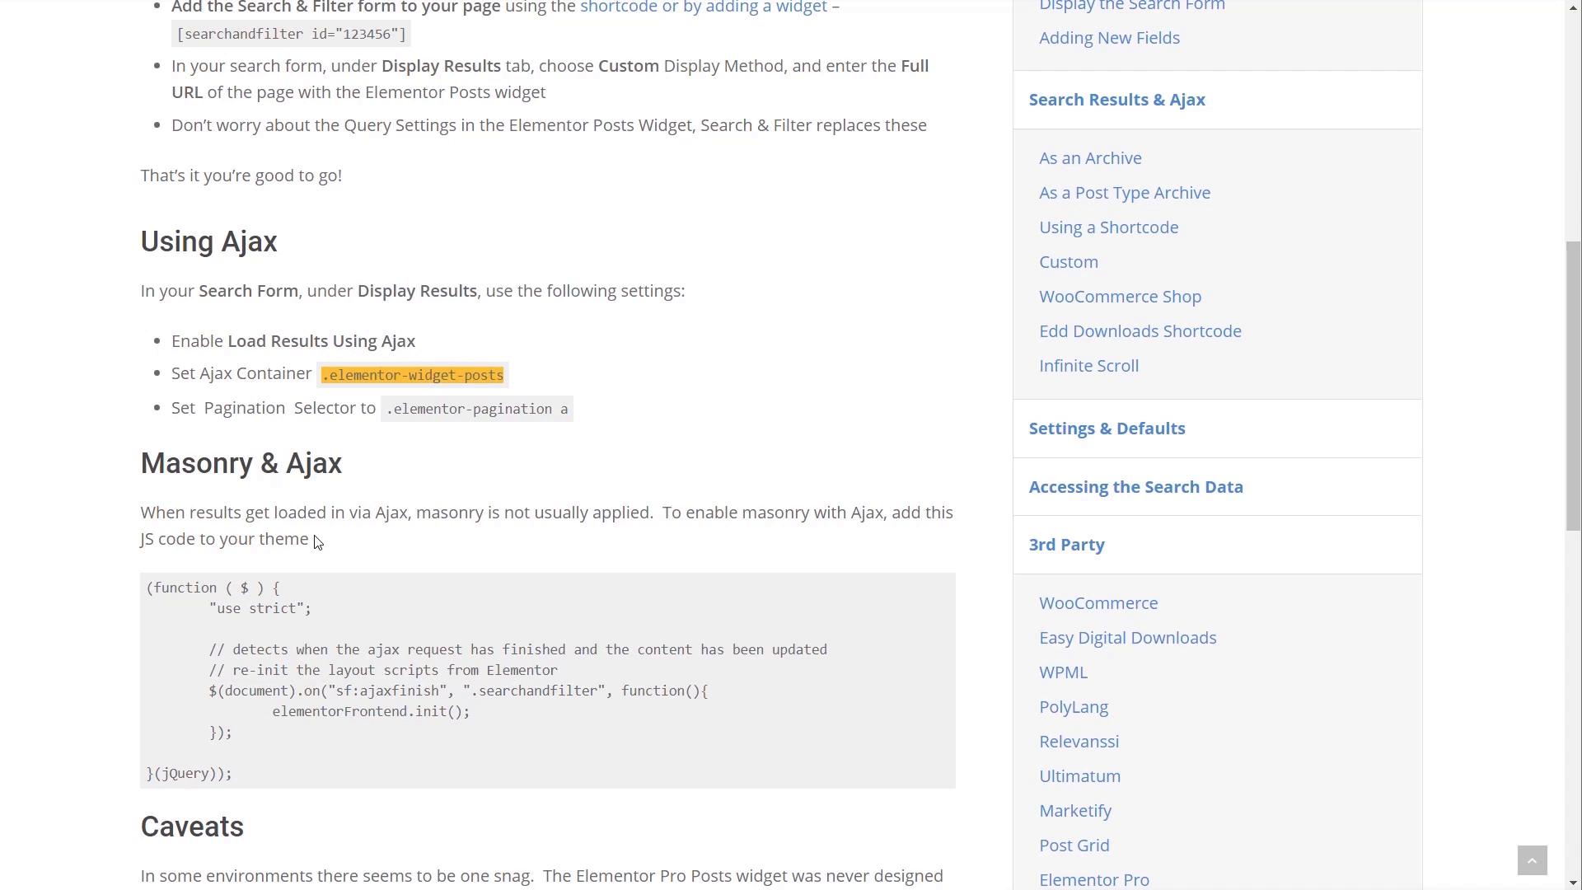
scroll(879, 685, "down", 5)
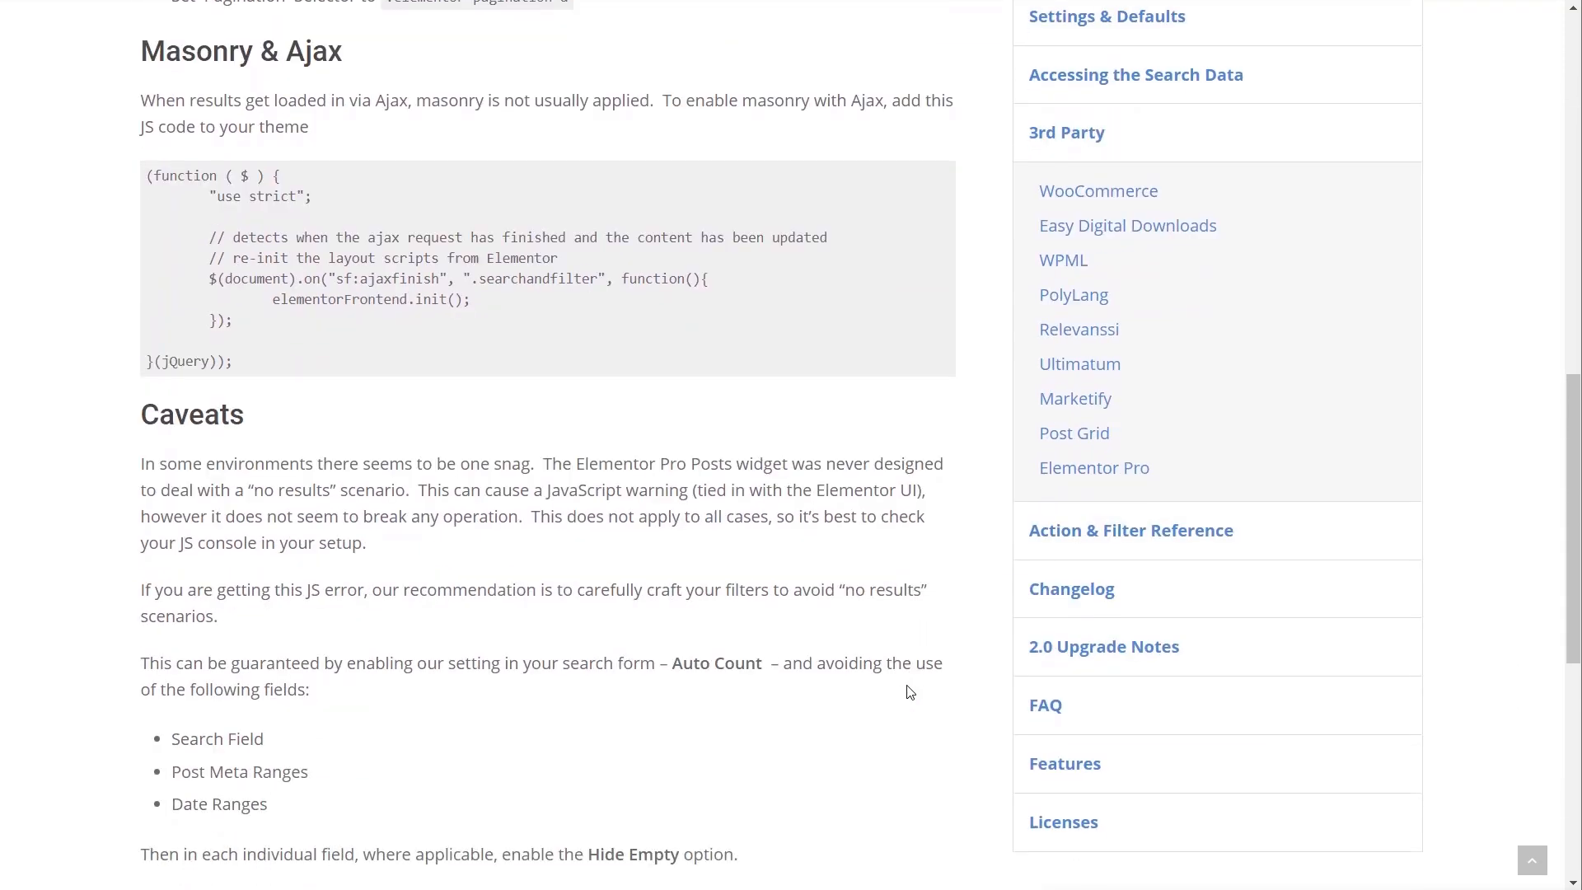
scroll(910, 692, "down", 4)
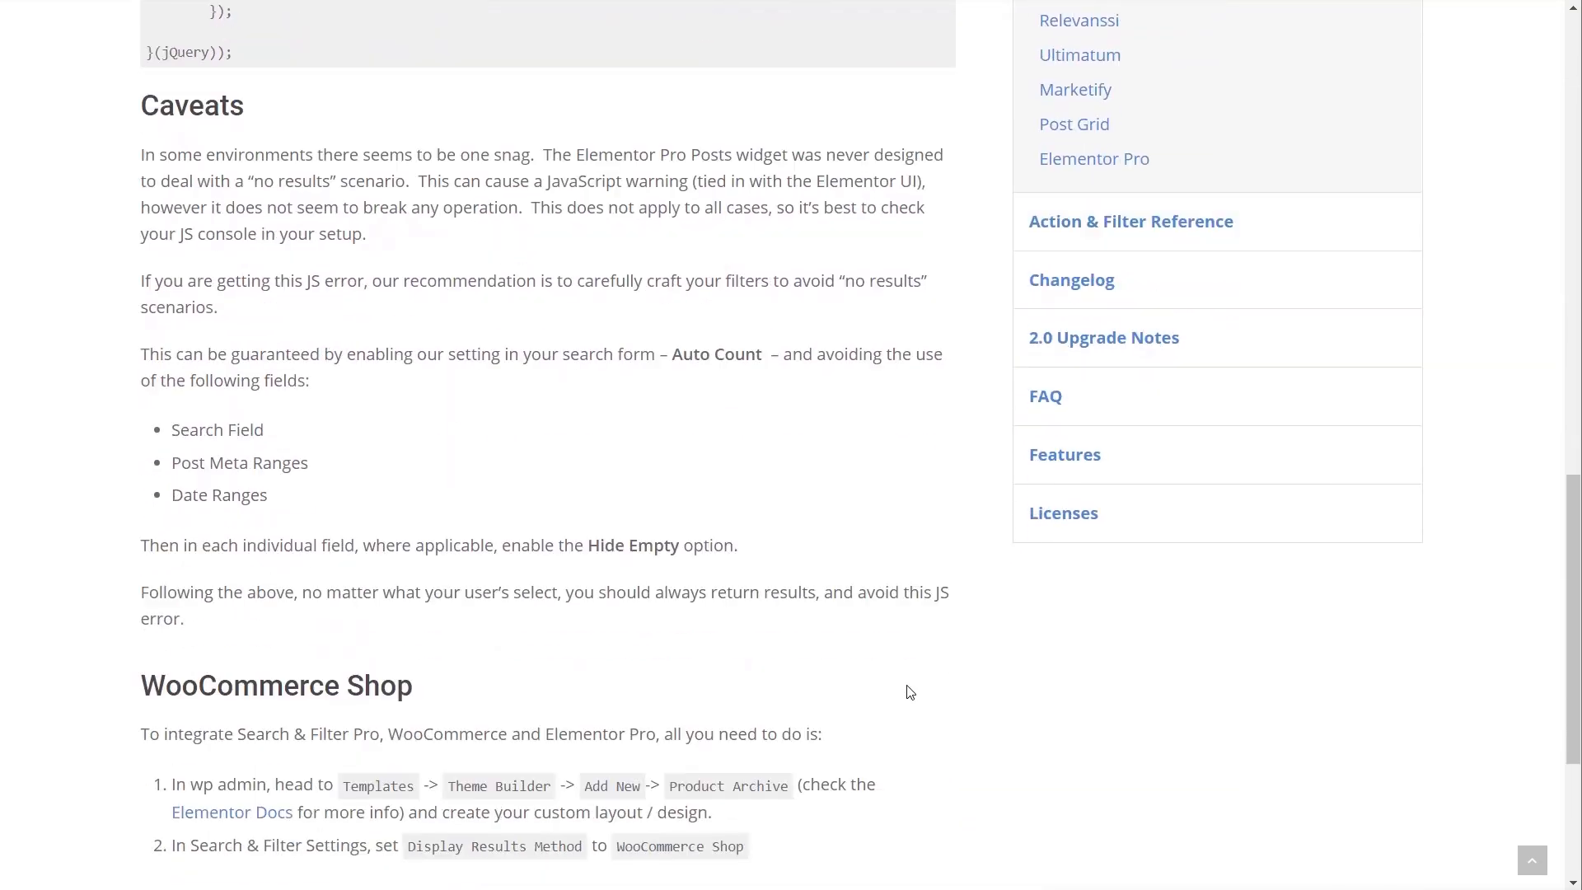
scroll(910, 693, "up", 14)
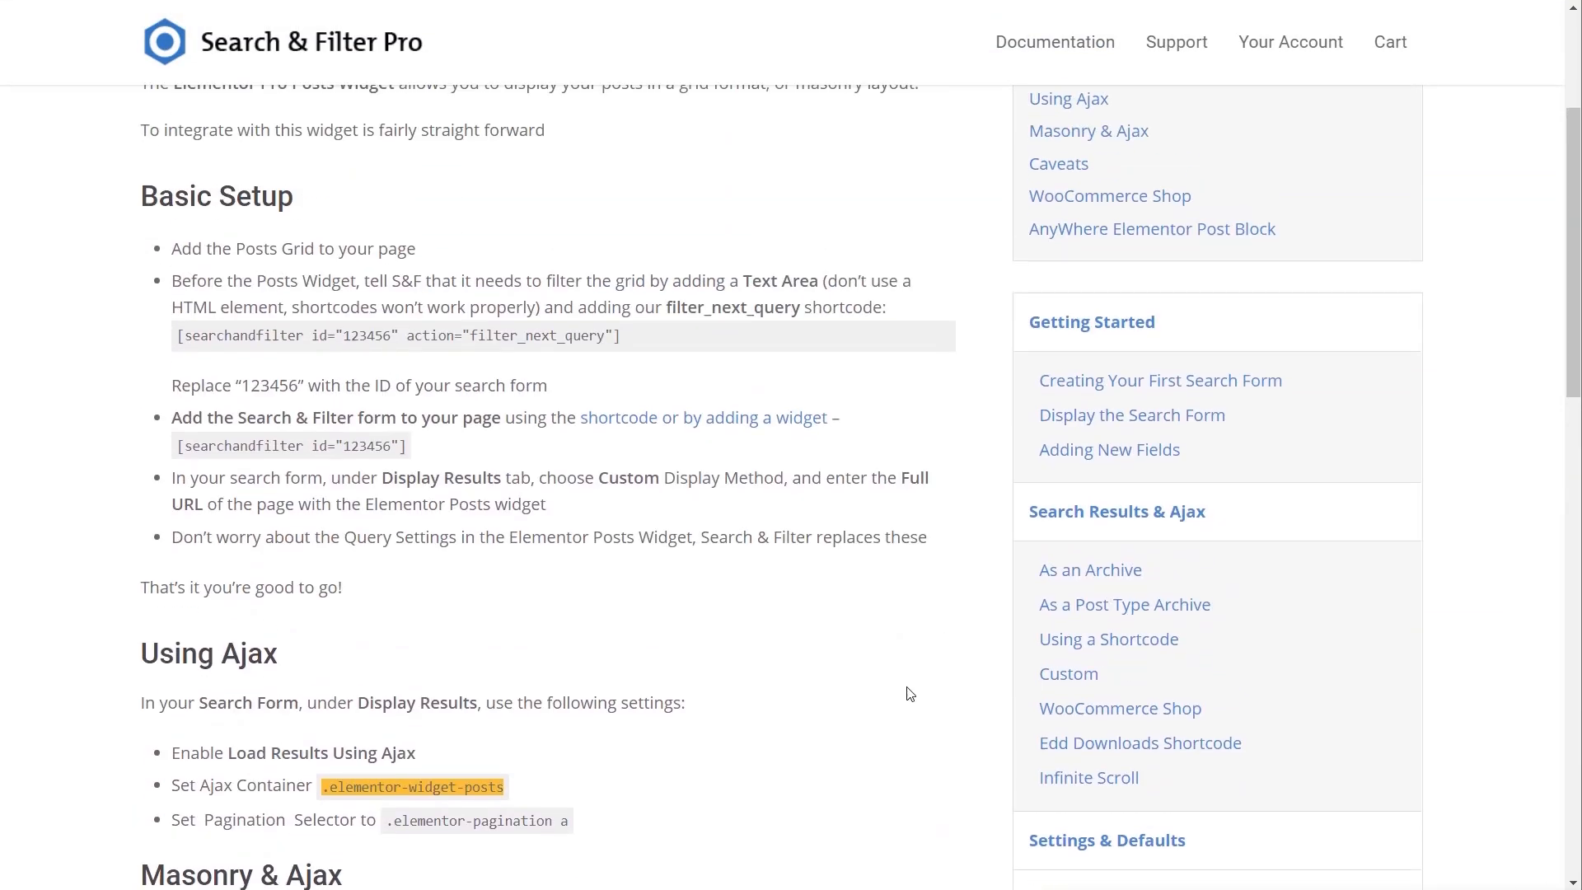
scroll(910, 693, "up", 4)
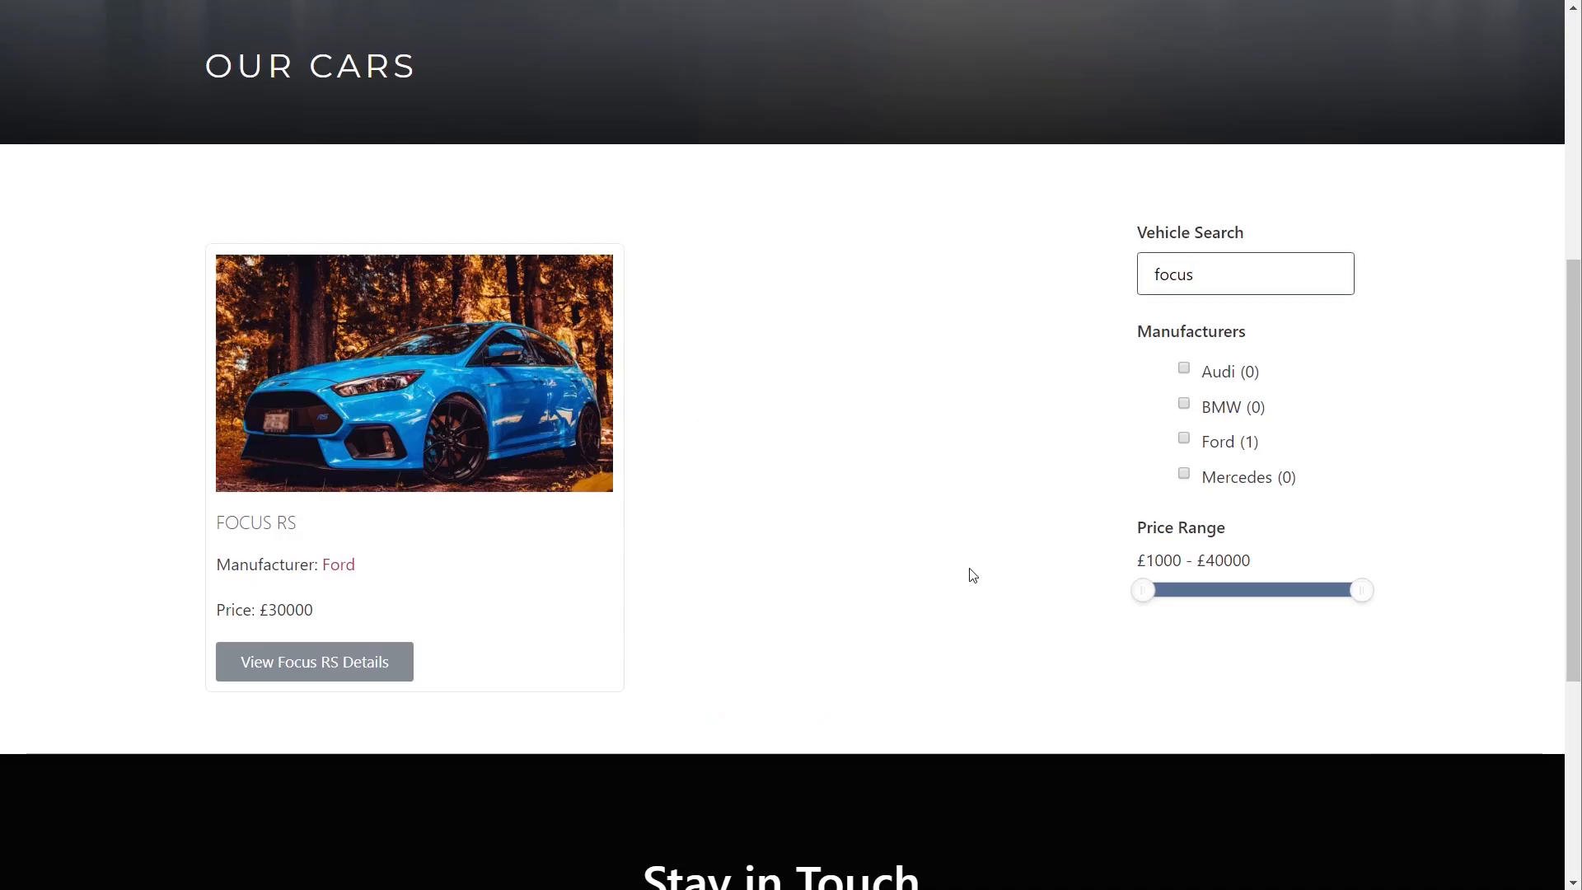
Return to the live Our Cars page and clear the search term from the Vehicle Search filter
left_click_drag(1195, 274, 1139, 280)
key("BackSpace")
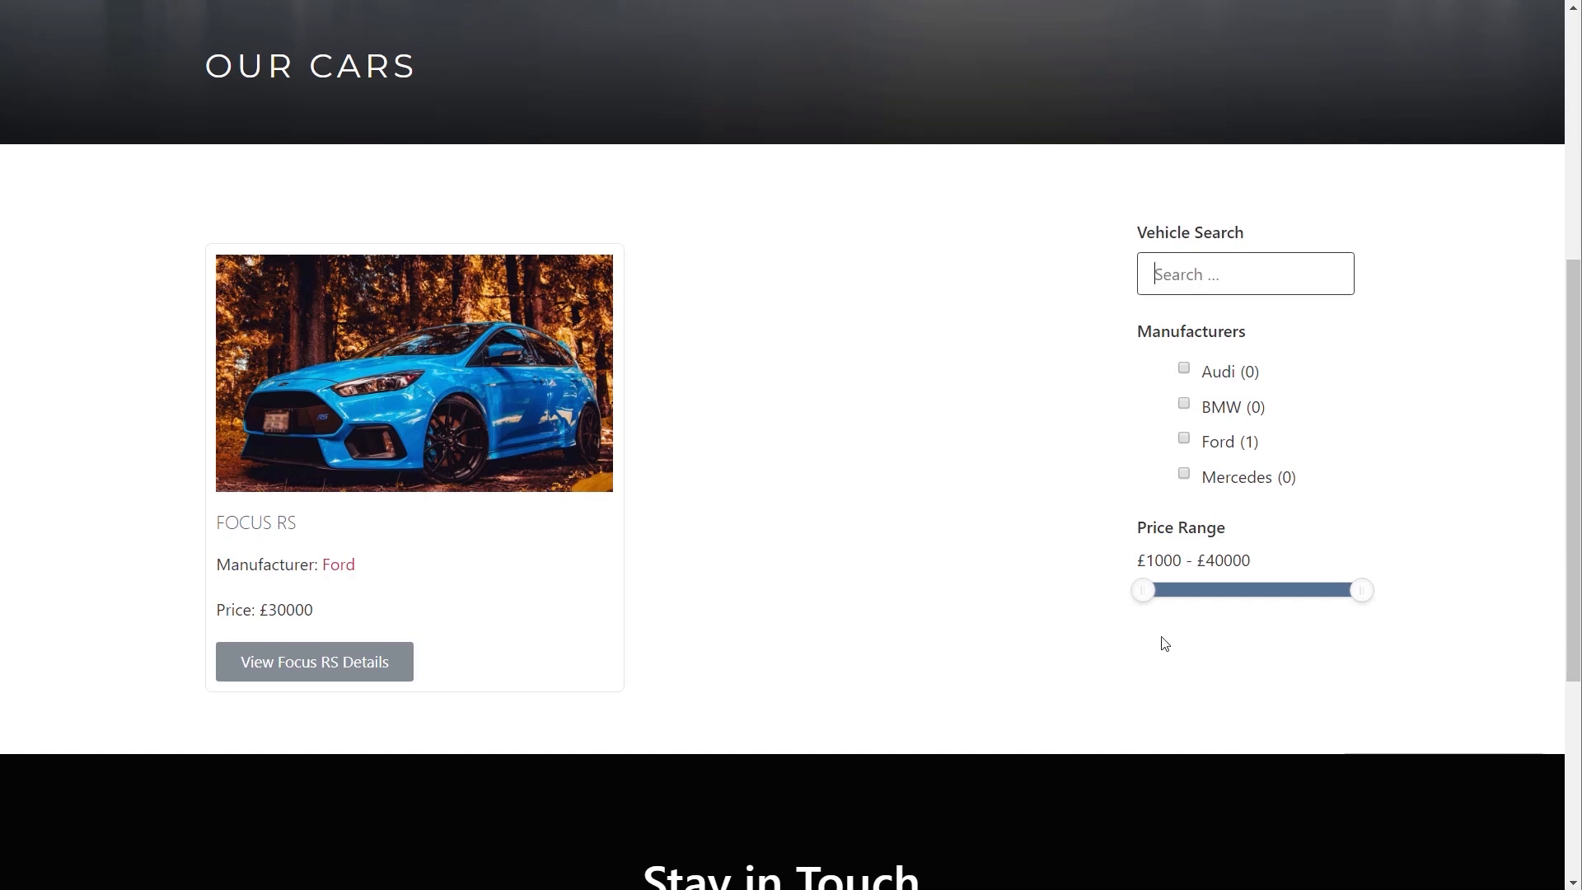